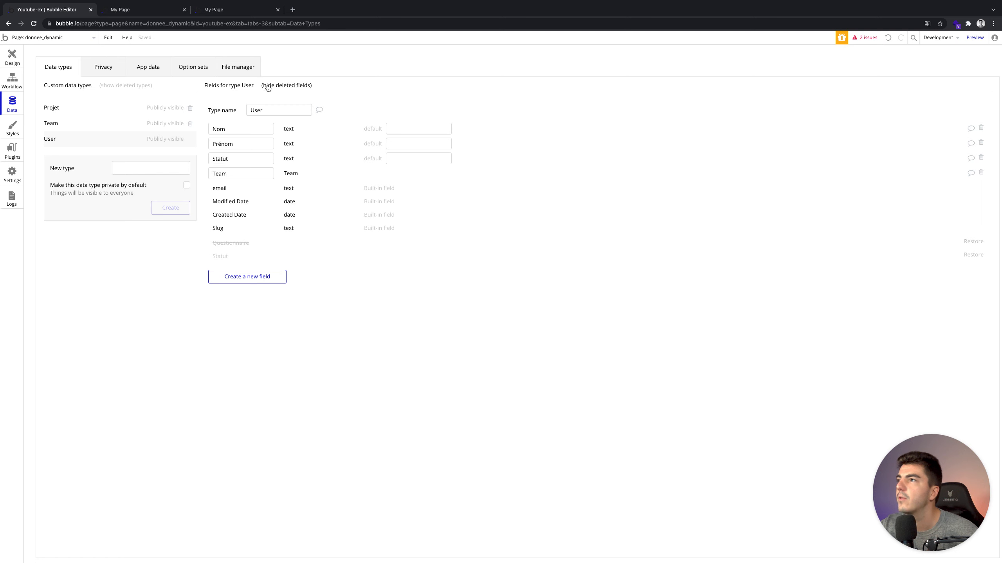
Hide the User type's deleted fields and return to the Data types list.
click(1, 59)
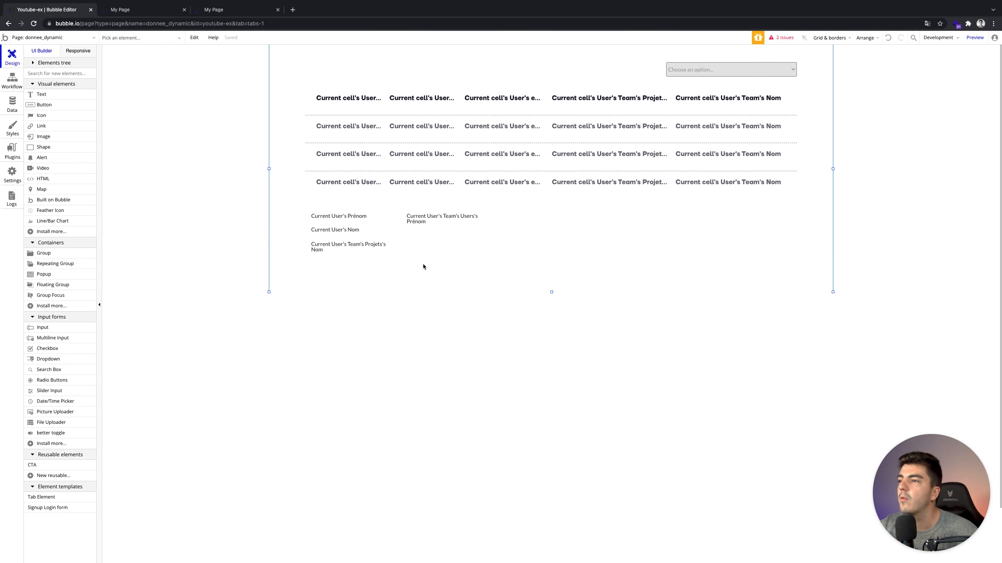
click(13, 97)
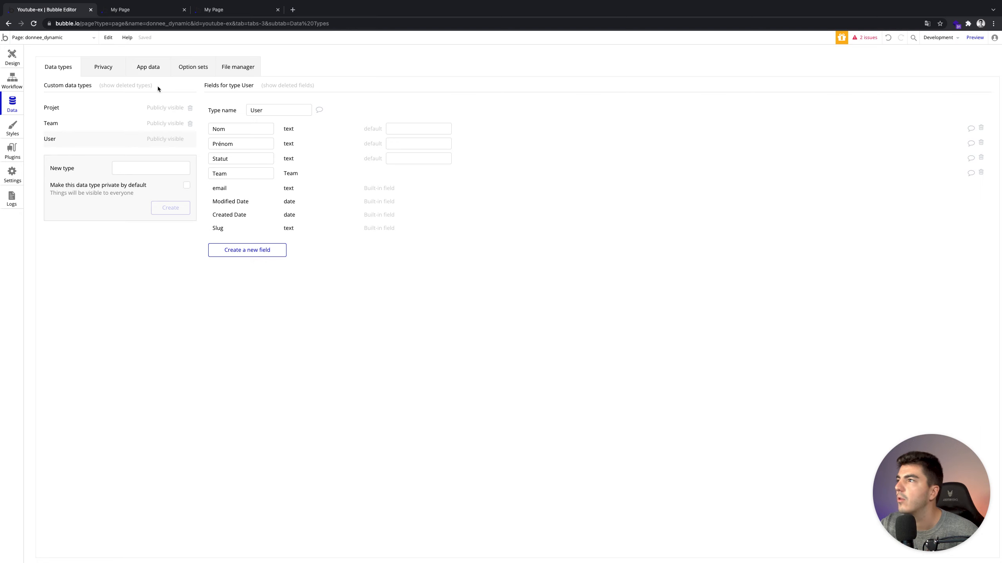
Start a new User entry in App data with the user's last name in Nom and first name in Prénom.
click(154, 70)
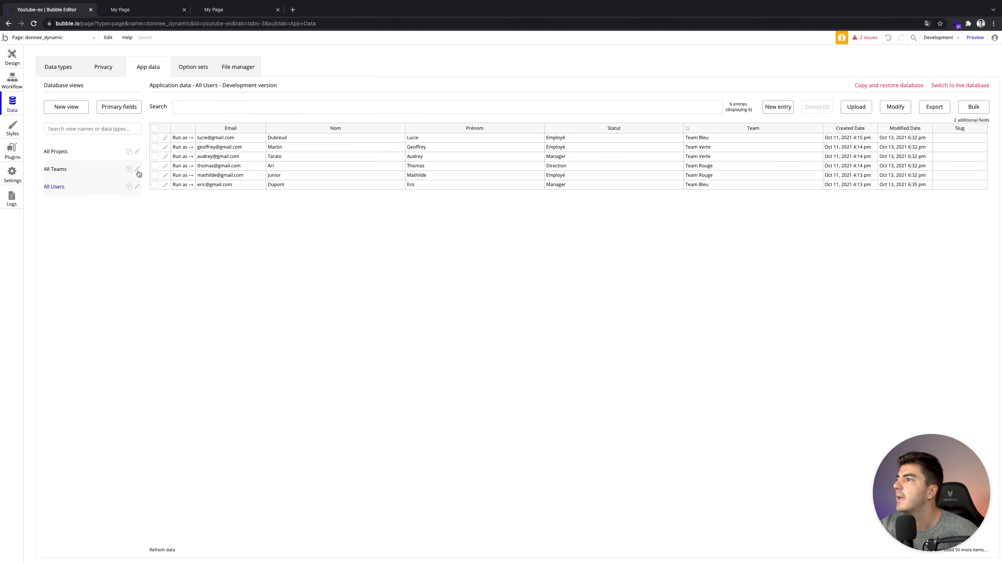
click(776, 107)
click(126, 89)
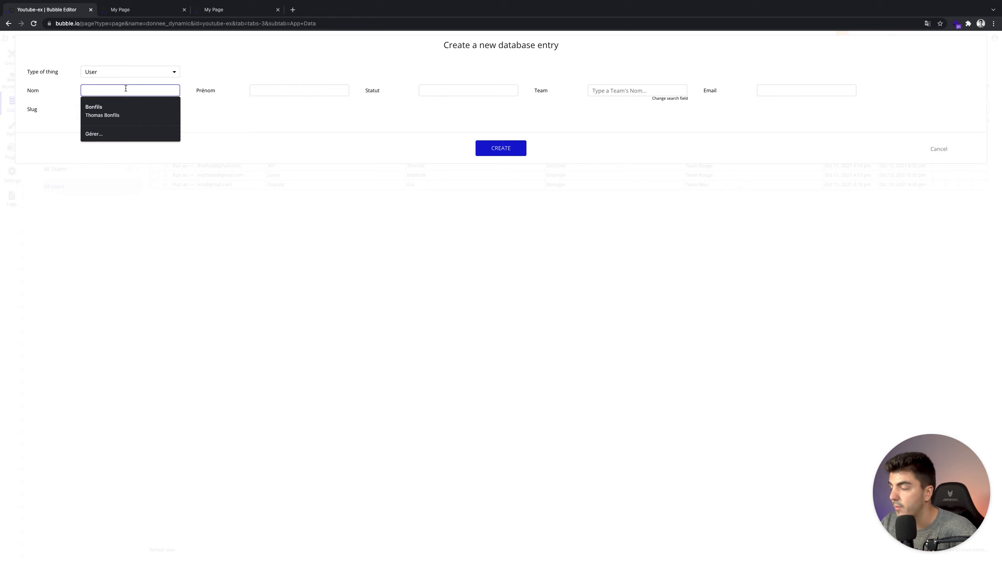
key(ctrl+a)
key(ctrl+x)
click(307, 95)
key(ctrl+v)
click(154, 90)
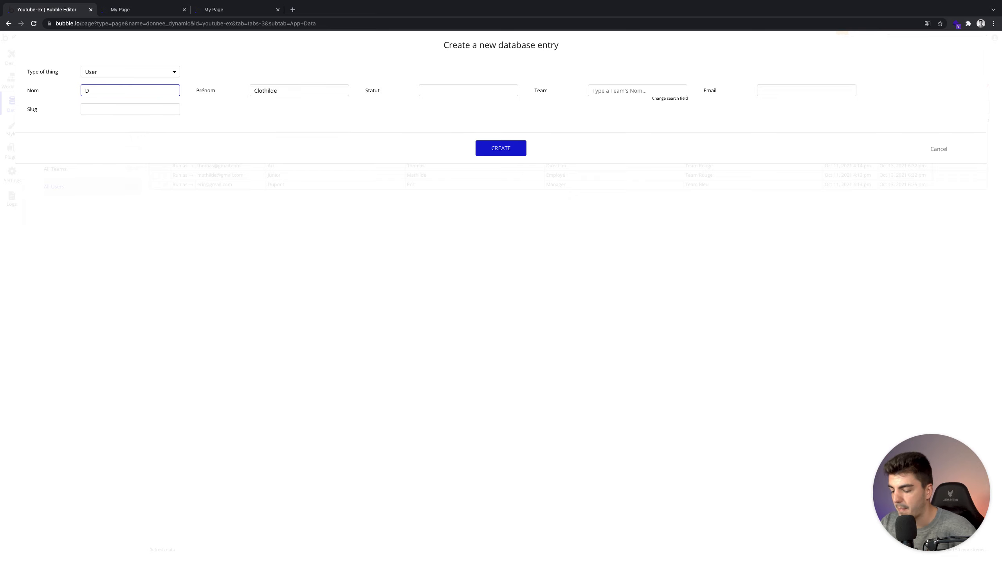
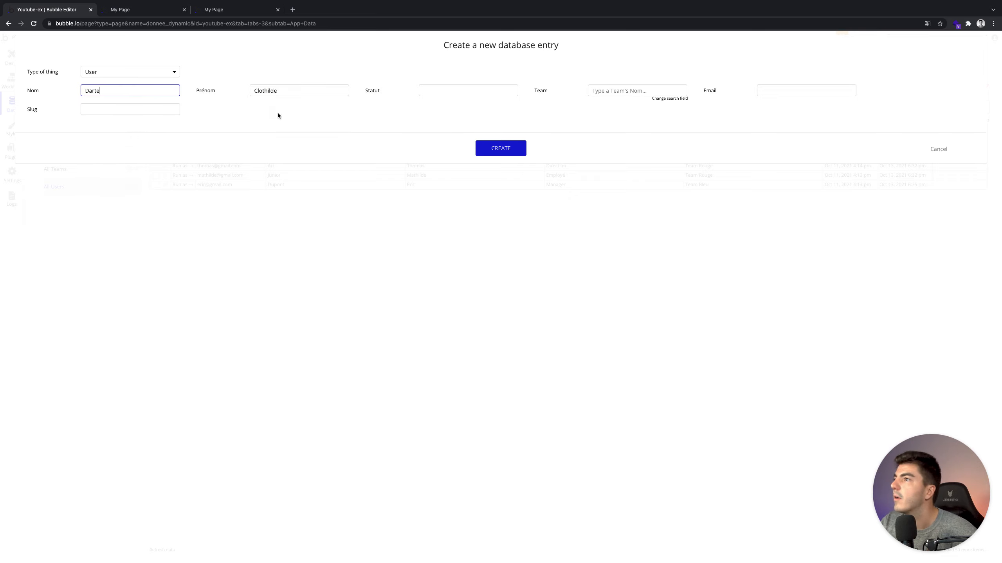
click(438, 90)
click(135, 91)
click(135, 91)
click(306, 92)
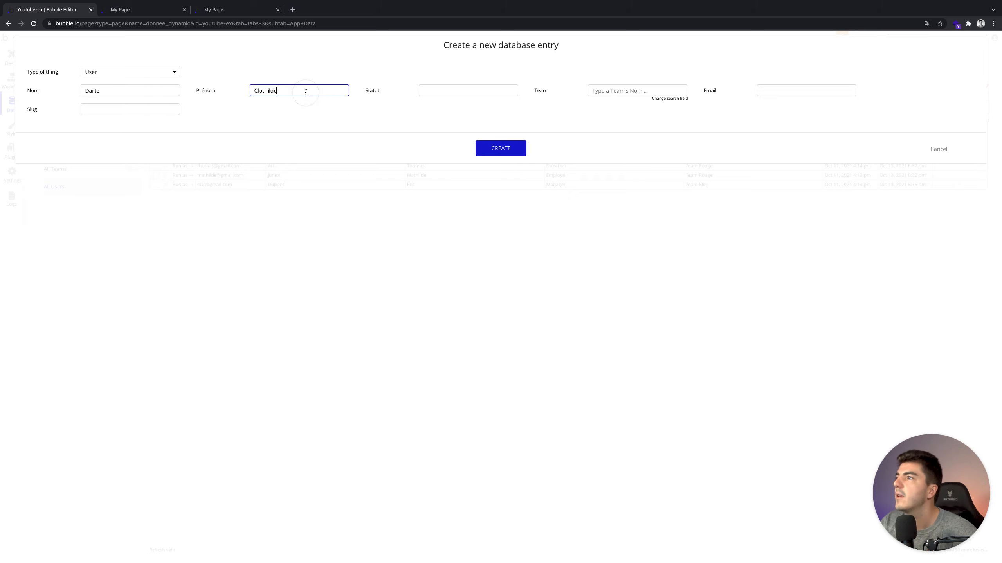
Fill in Statut as Employe, the user's email address, and Team Bleu as the team.
click(471, 90)
text(Employé)
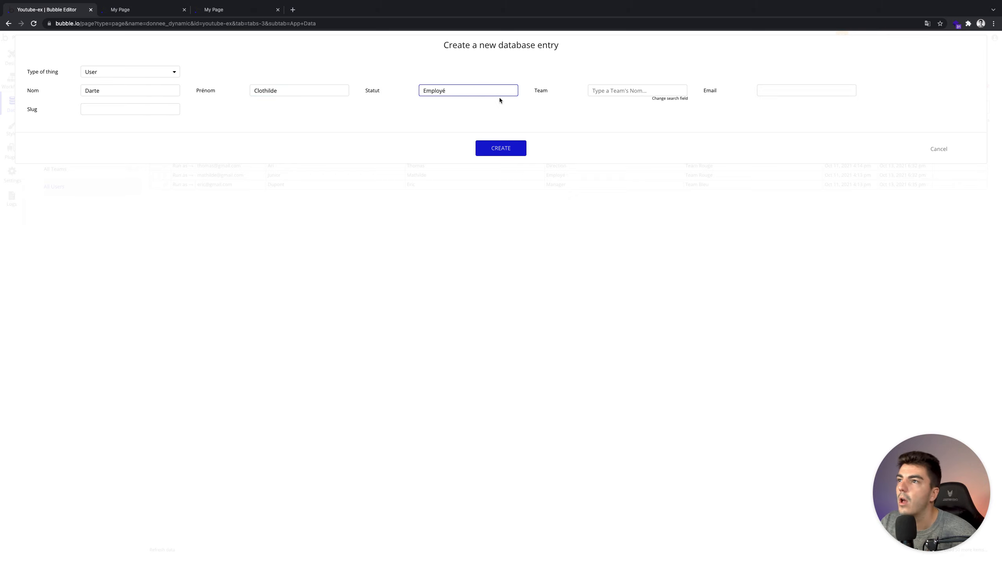
key(BackSpace)
text(a)
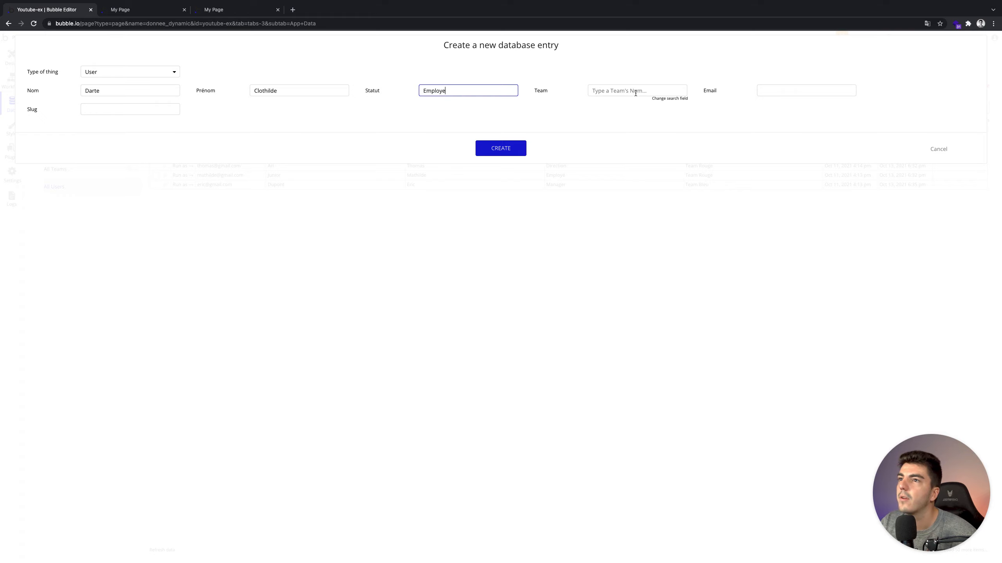
click(792, 91)
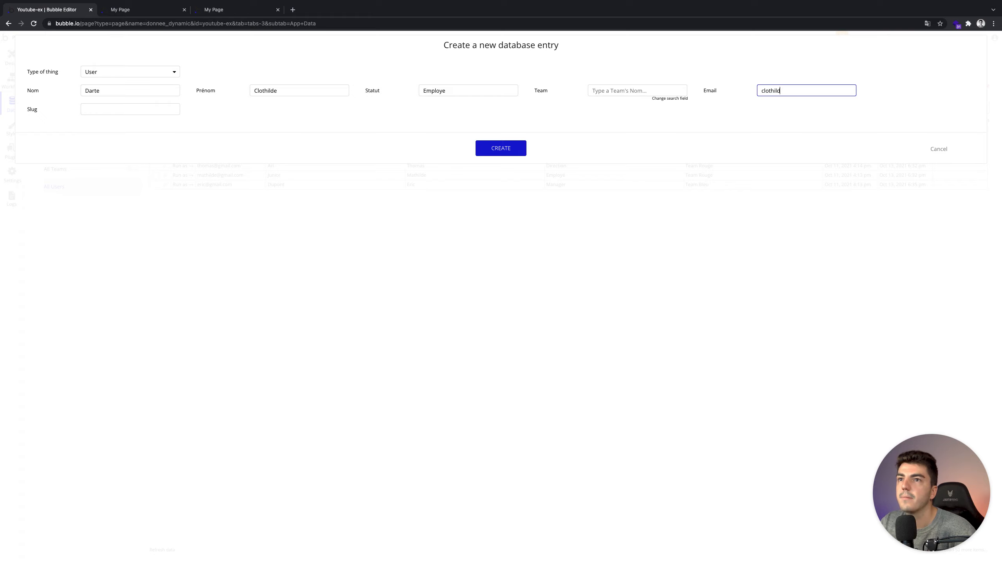
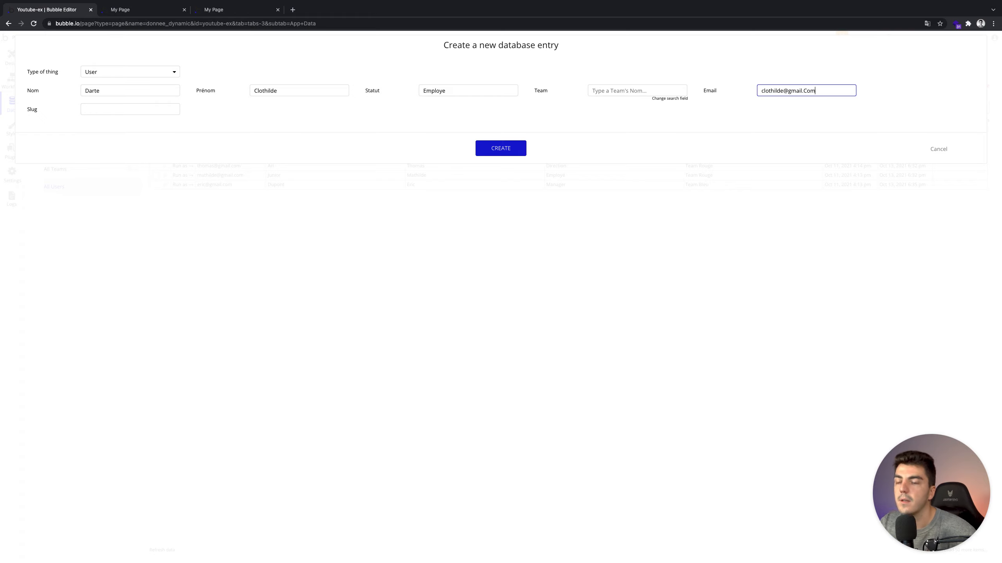
text(com)
click(658, 88)
text(B)
click(633, 103)
click(506, 104)
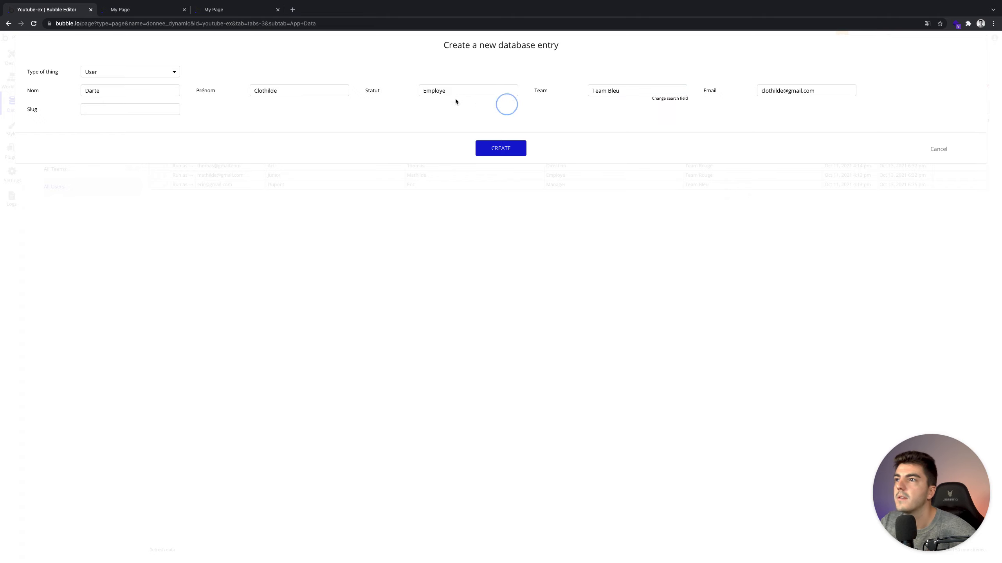
Create the new User record, dismiss the confirmation, and return to the page design.
click(490, 142)
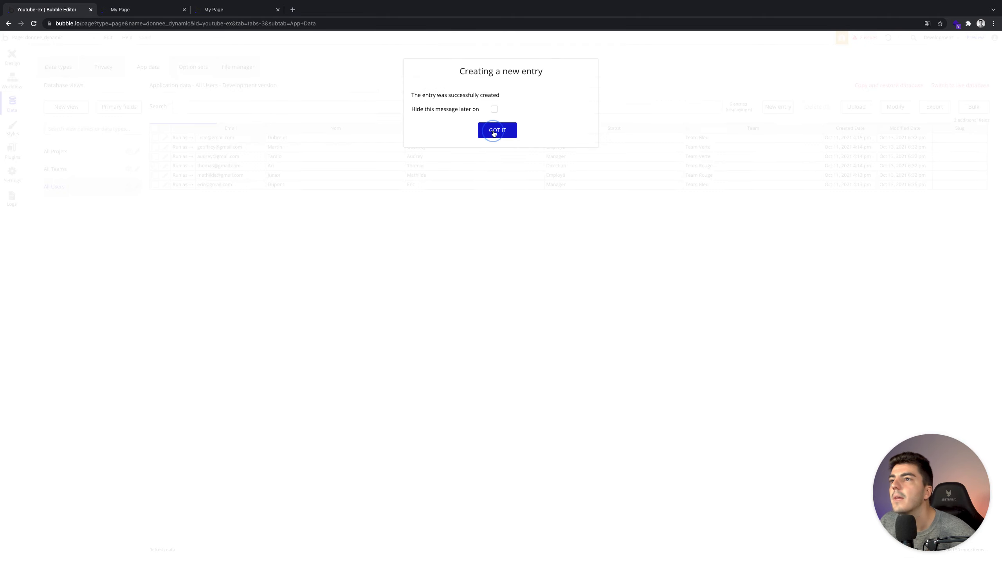
click(495, 131)
click(17, 67)
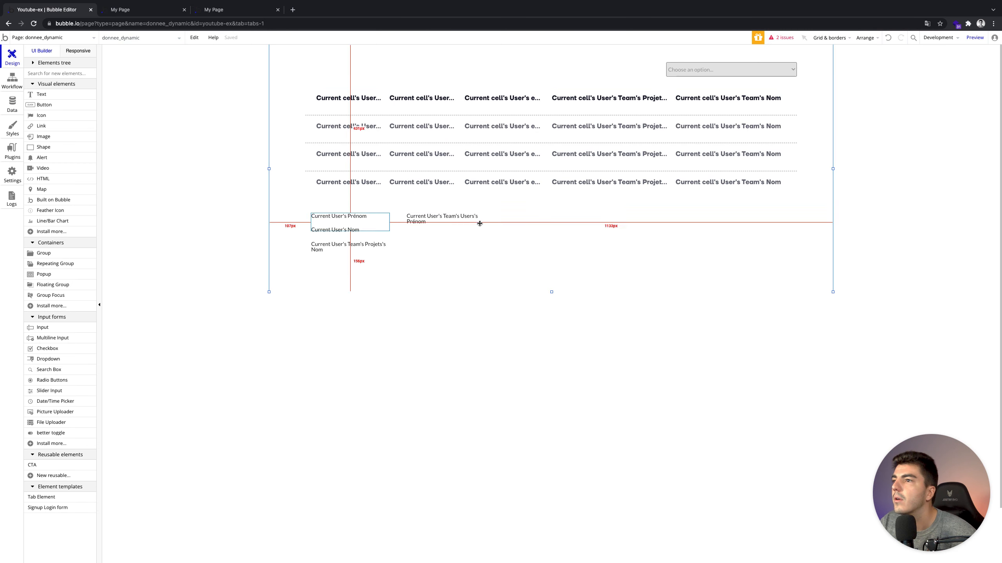
Inspect the Employé value in the user list's Statut filter and preview the page.
double_click(582, 154)
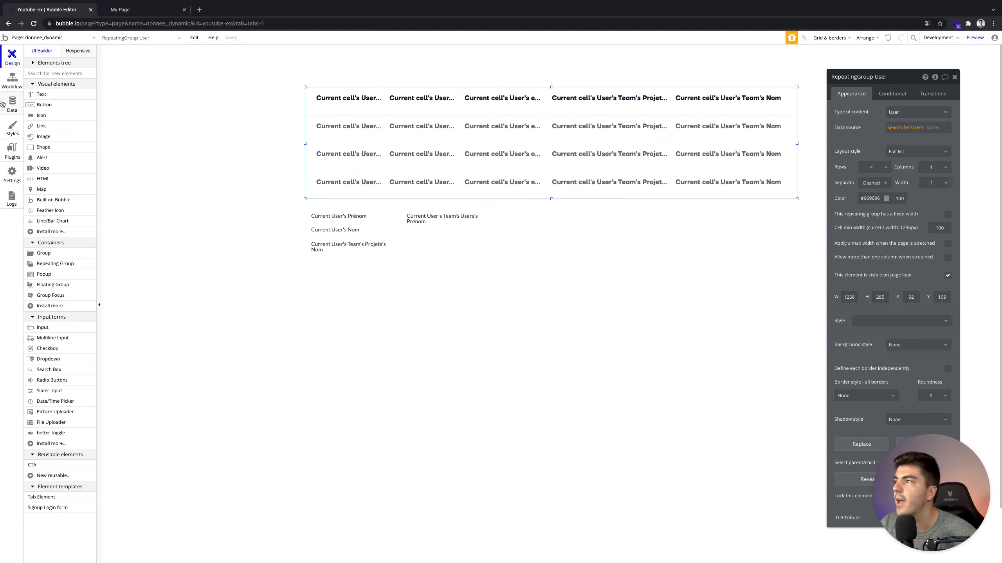
click(905, 127)
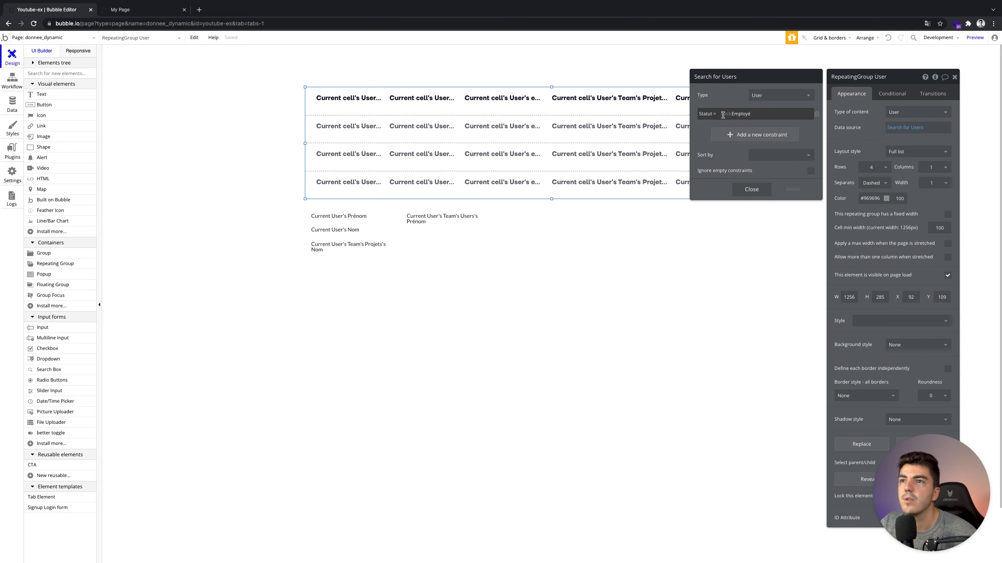
double_click(738, 114)
click(742, 114)
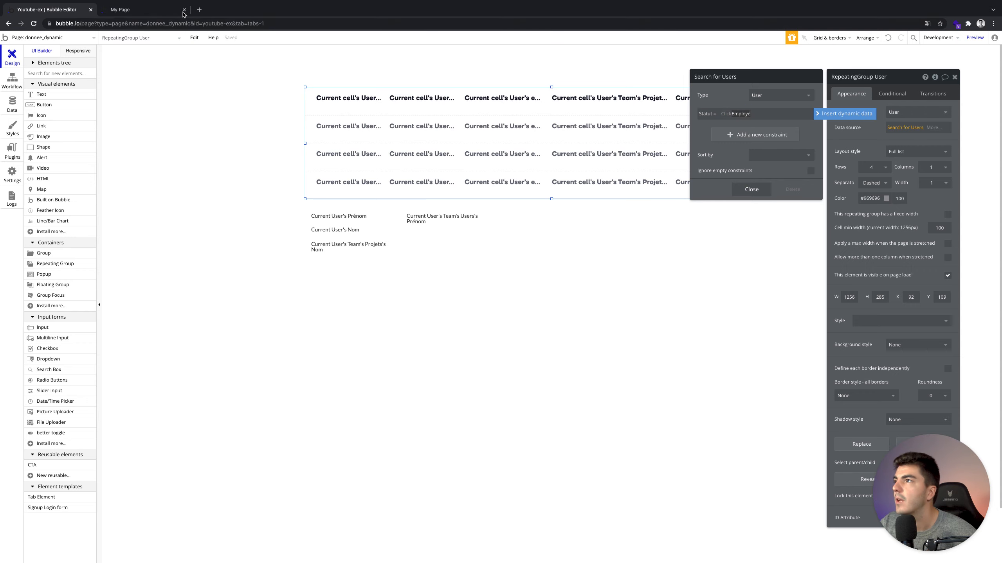
click(974, 38)
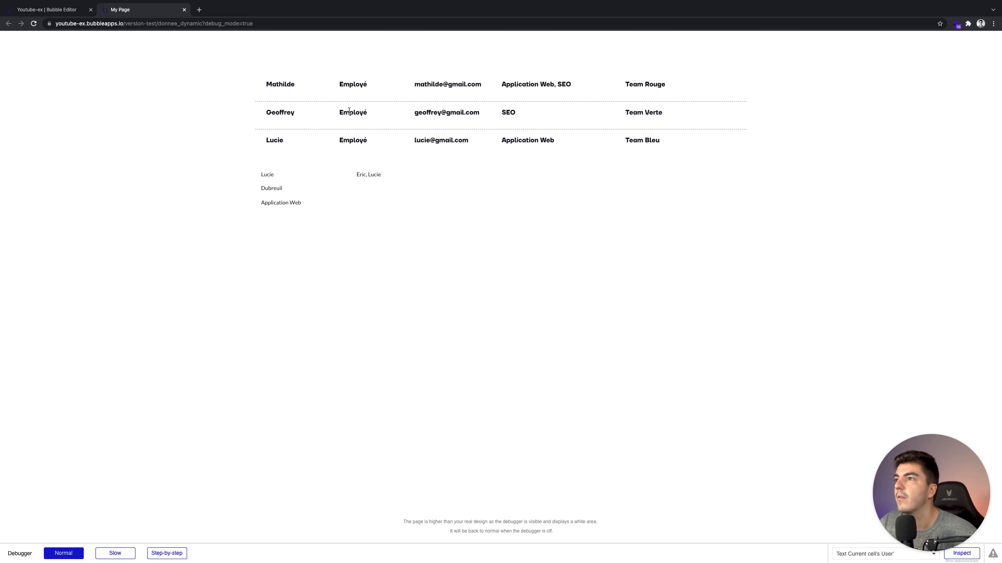
click(67, 10)
Edit the Statut filter value to lowercase employé and refresh the preview to check the list.
double_click(741, 114)
key(Right)
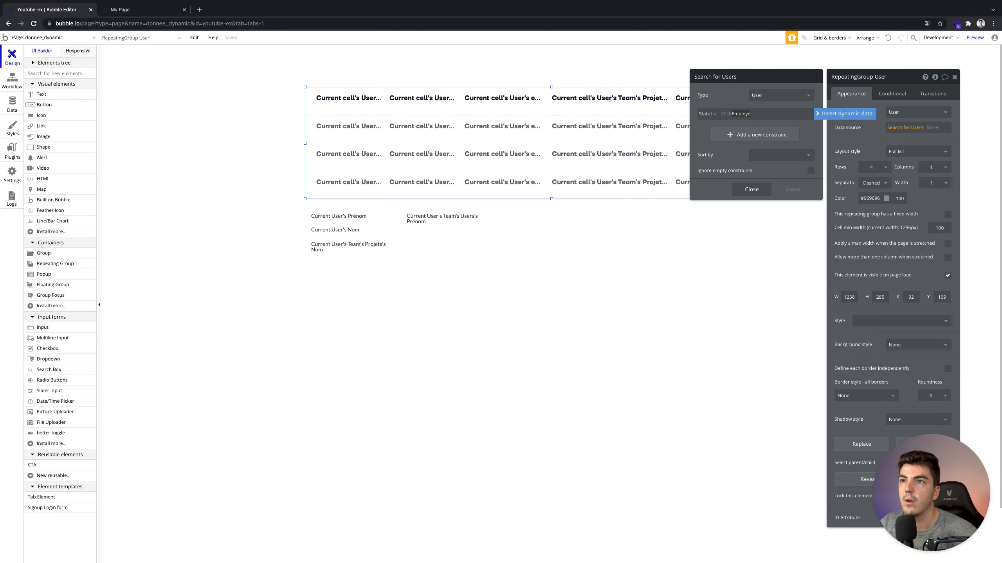
click(734, 113)
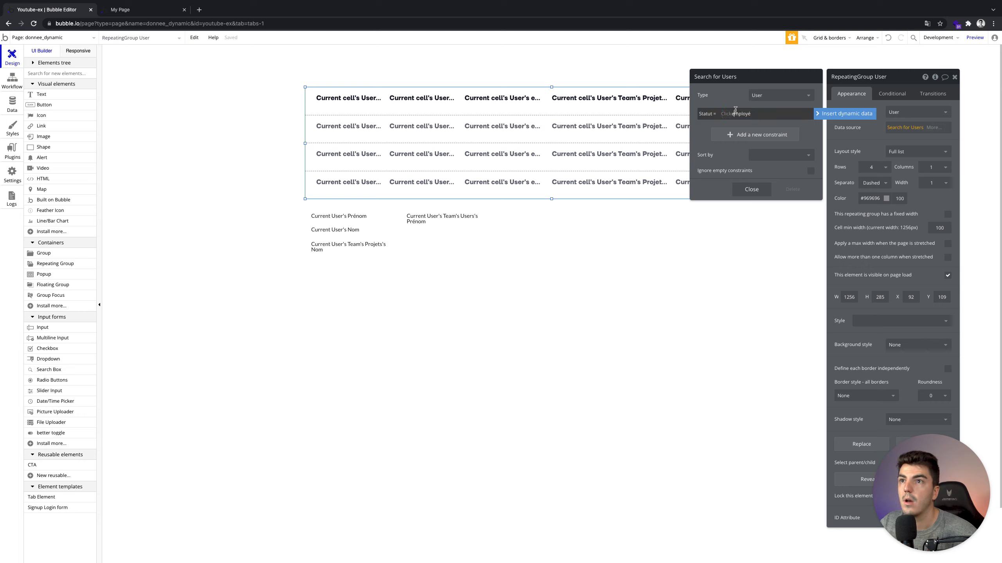
click(153, 10)
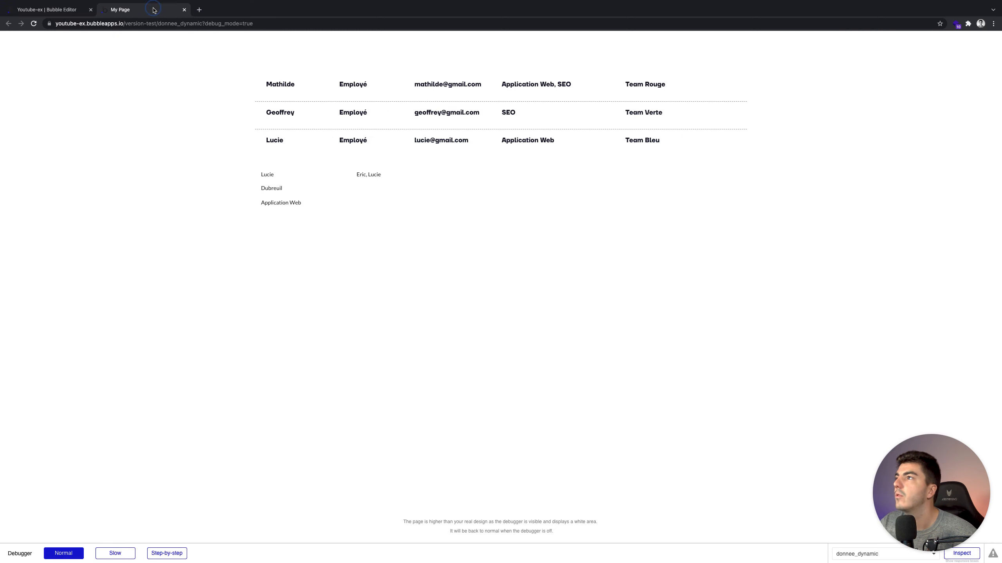
click(253, 41)
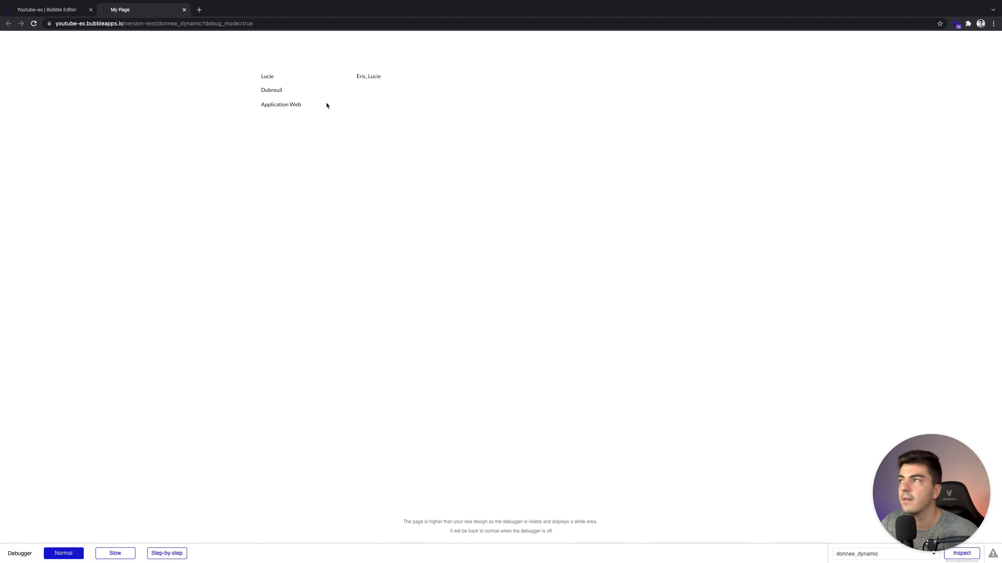
click(63, 10)
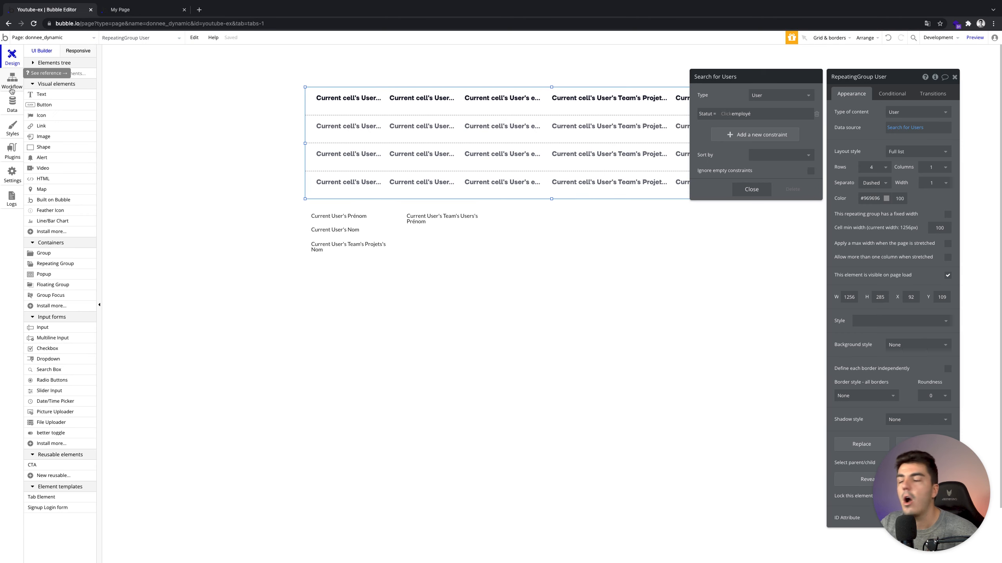
click(8, 110)
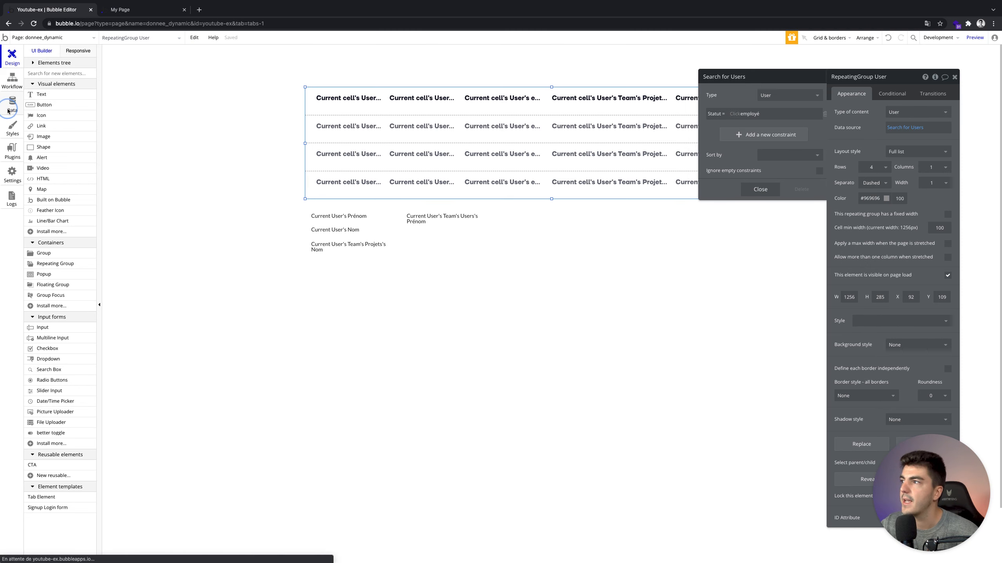
Create a new option set named Statut.
click(209, 69)
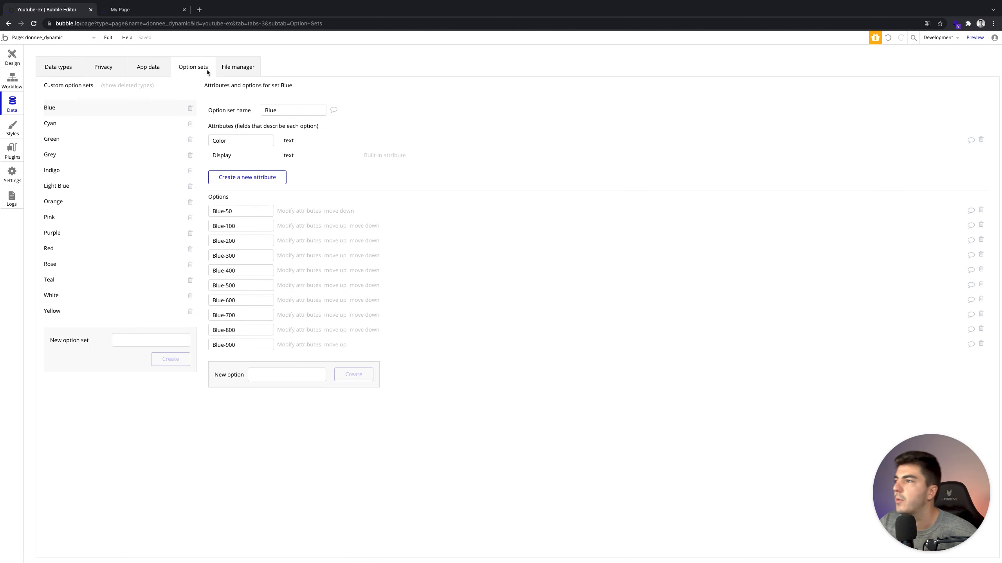
click(142, 339)
text(Statut)
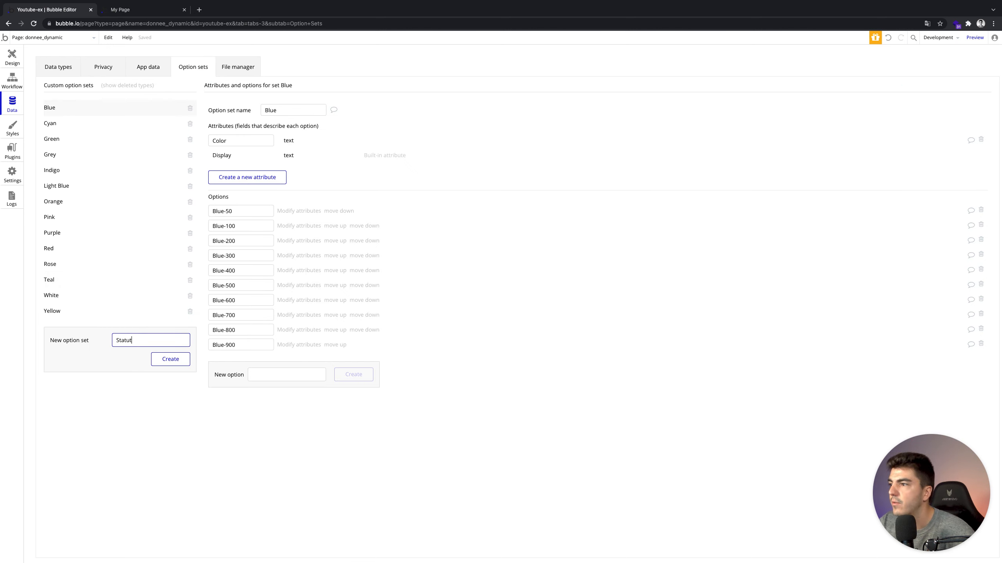
click(169, 359)
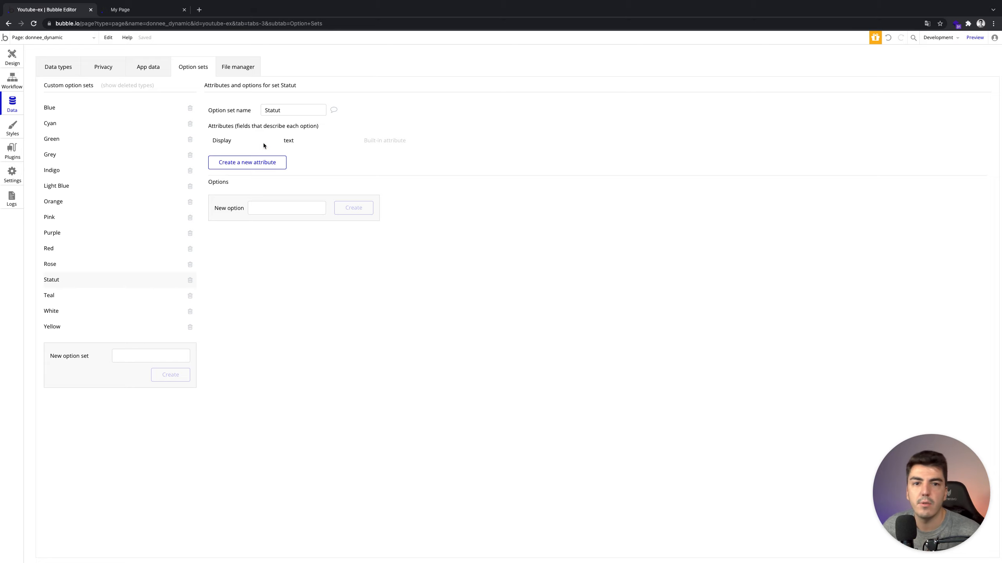
Add Employé as the first Statut option and check its display attribute.
click(261, 209)
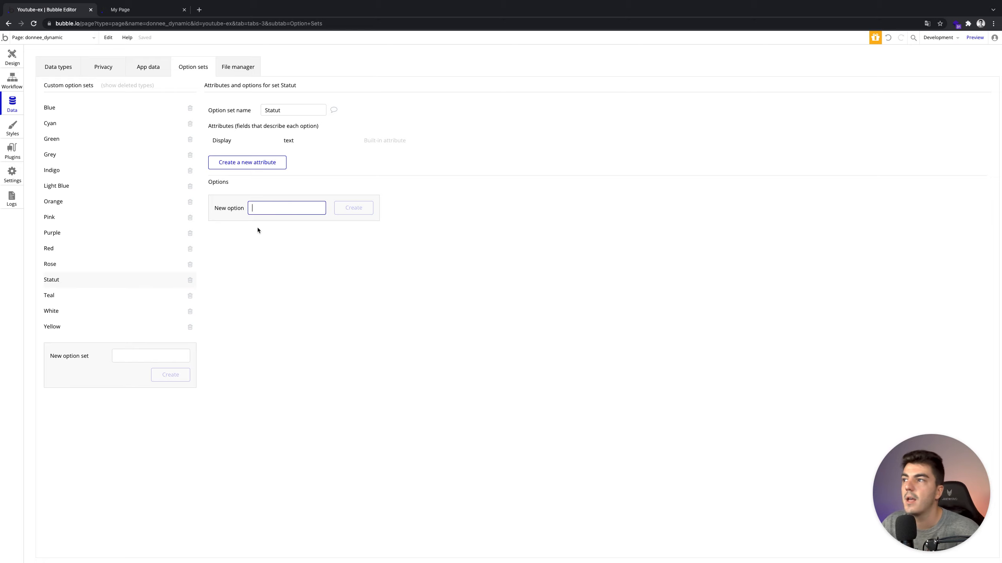
click(278, 207)
click(327, 213)
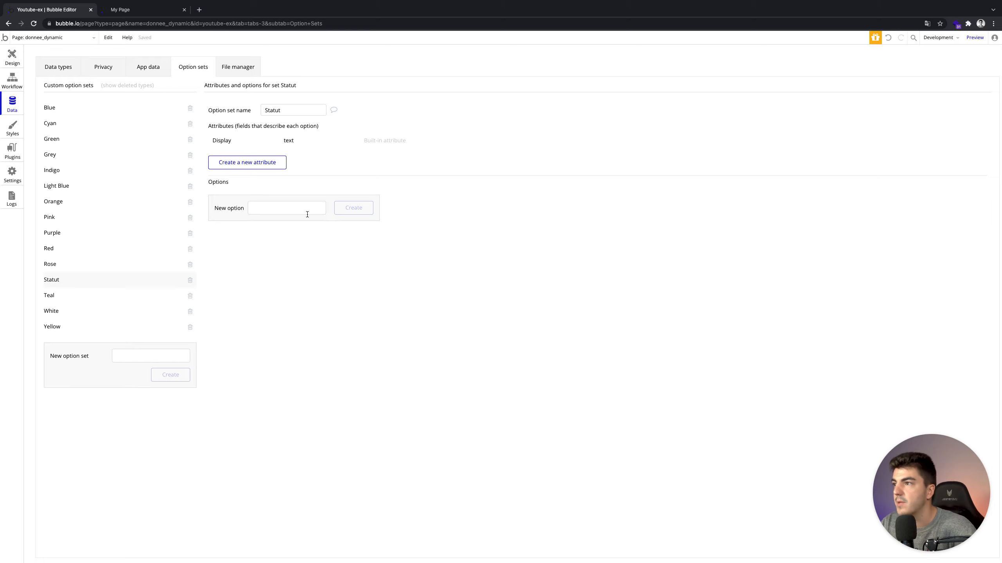
click(296, 213)
text(Employe)
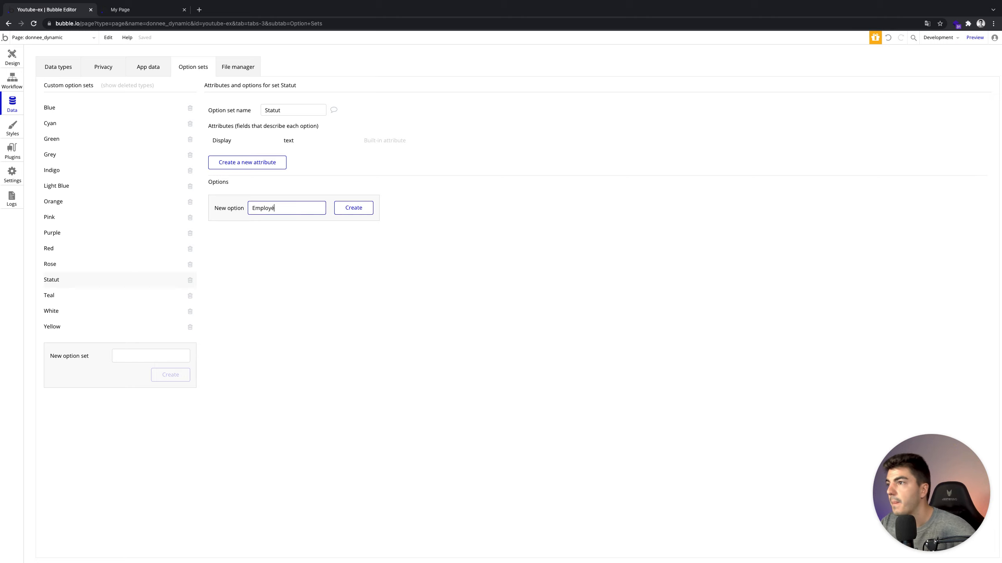
click(353, 208)
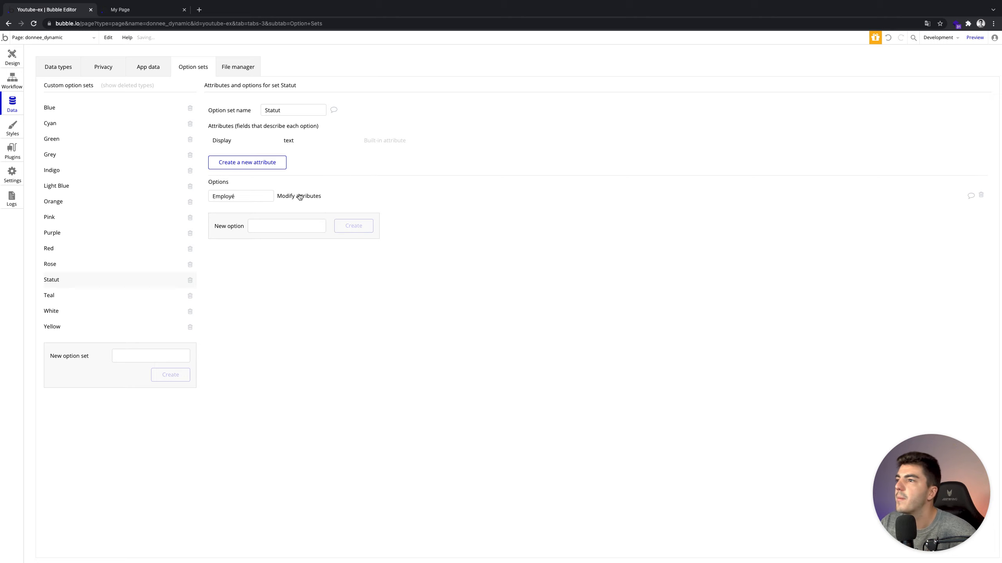
click(299, 198)
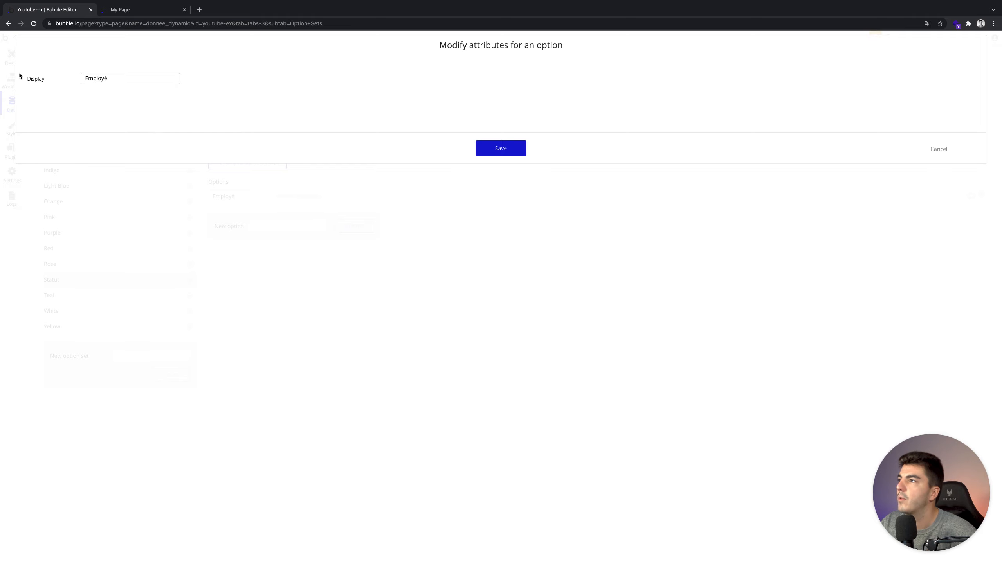
click(91, 77)
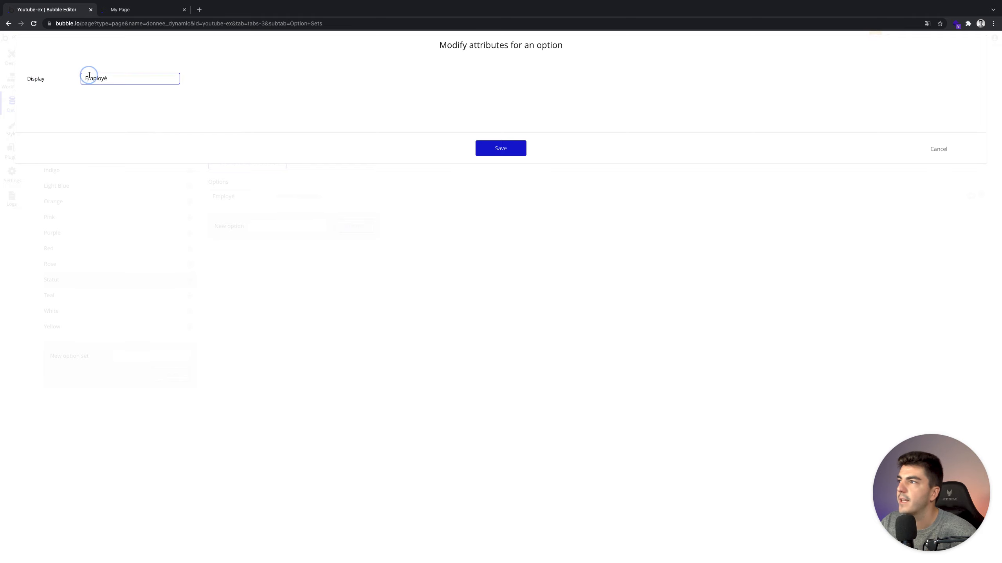
click(939, 149)
Add Manager and Direction as the second and third Statut options.
click(289, 229)
text(Manager)
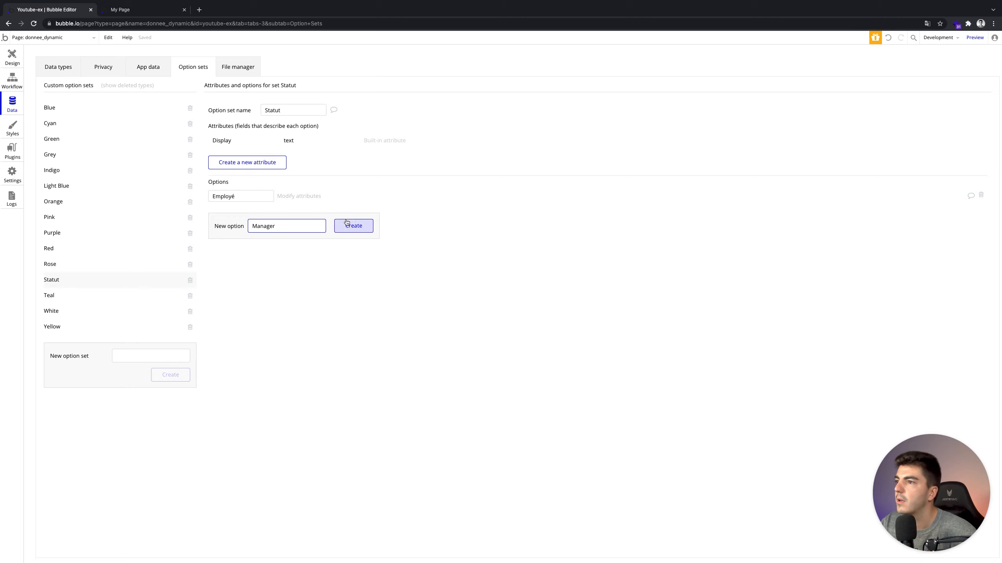
click(347, 223)
click(302, 235)
text(Direction)
click(362, 241)
Review the Manager and Direction option attributes, then go back to the User data type.
click(282, 211)
click(942, 150)
click(294, 227)
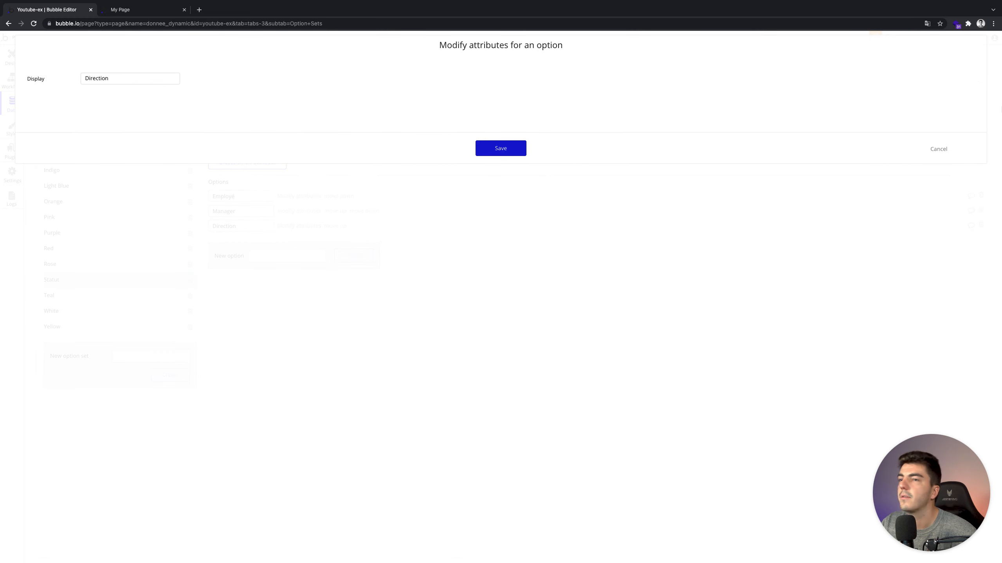
click(946, 150)
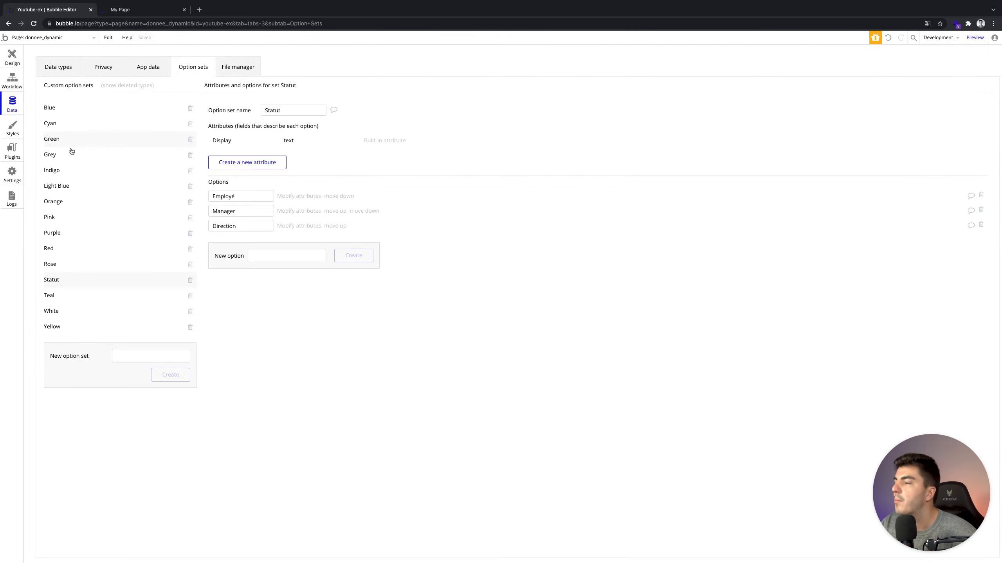
click(50, 66)
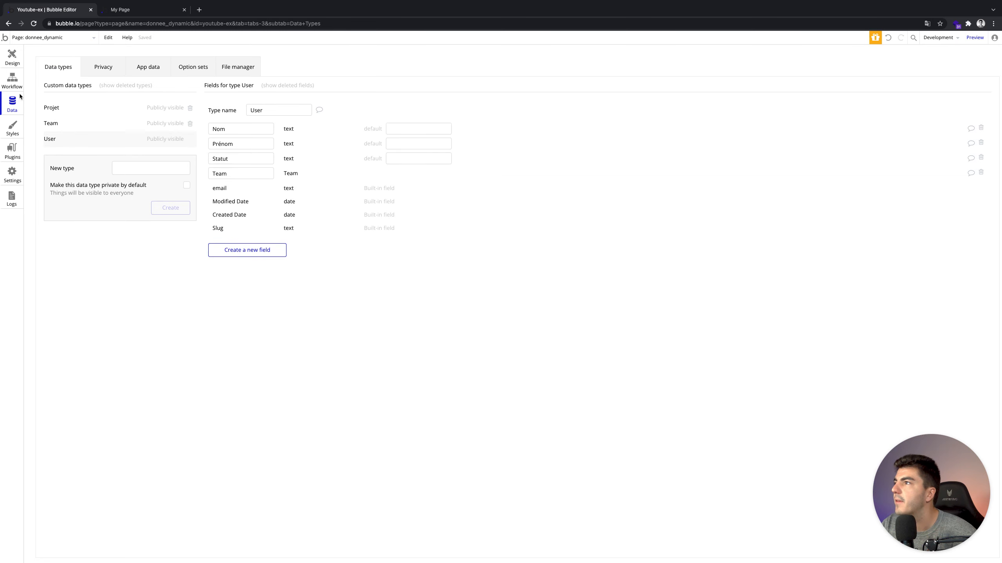
Check the first user's text Statut value in All Users, cancel the edit, and return to User's fields.
click(136, 64)
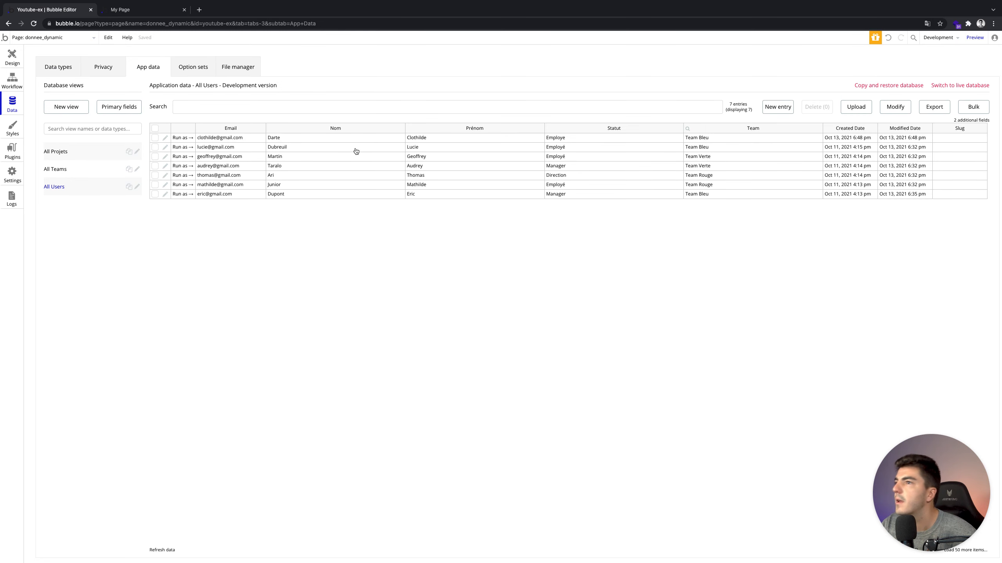
click(165, 138)
click(454, 94)
double_click(454, 94)
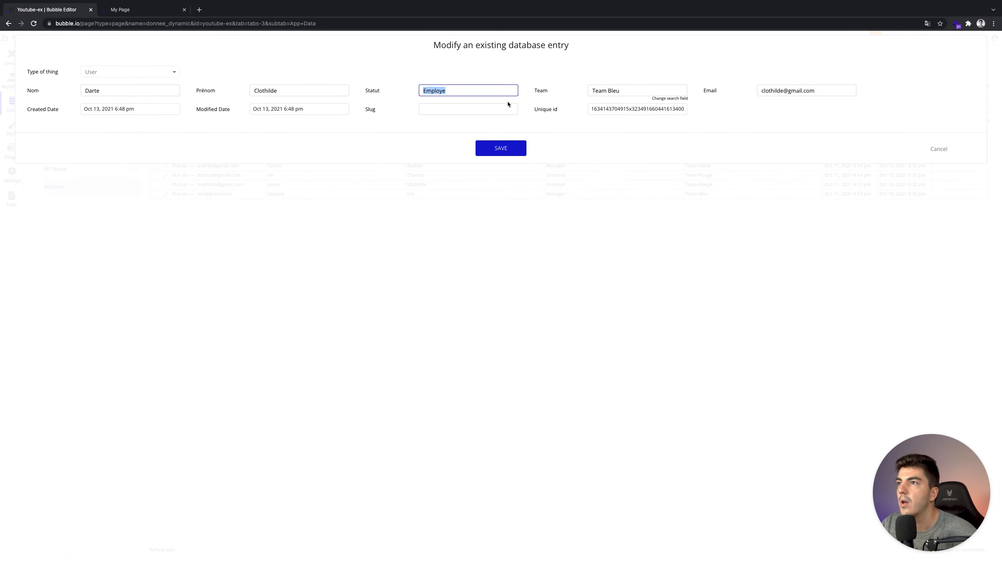
click(932, 152)
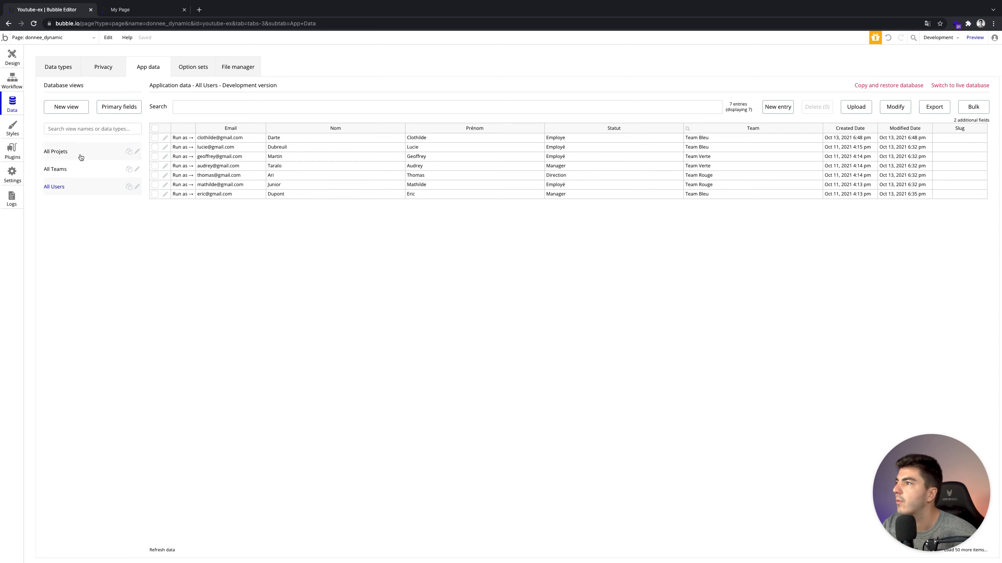
click(59, 67)
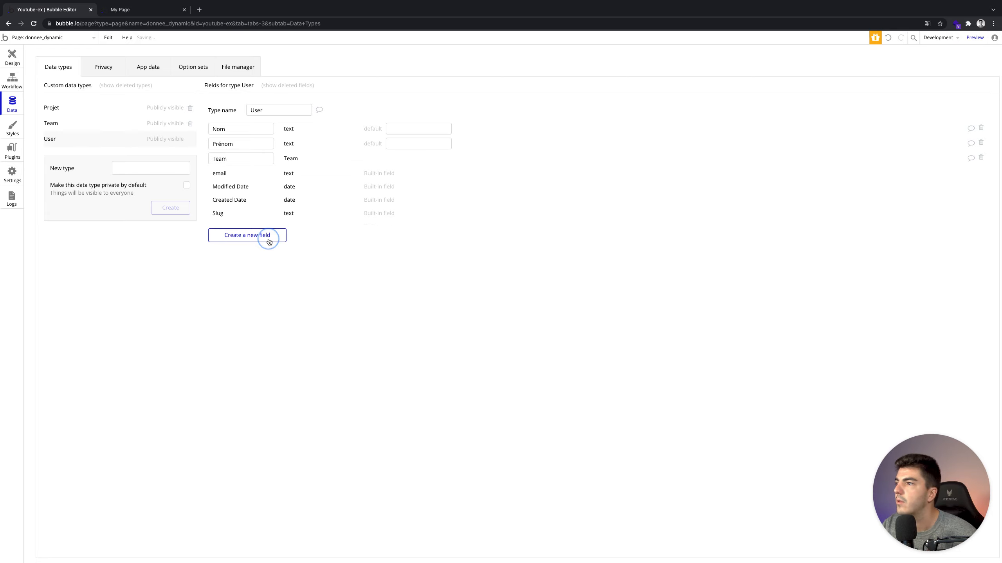
Create a User field named Statut whose type is the Statut option set.
click(268, 236)
text(Stattut)
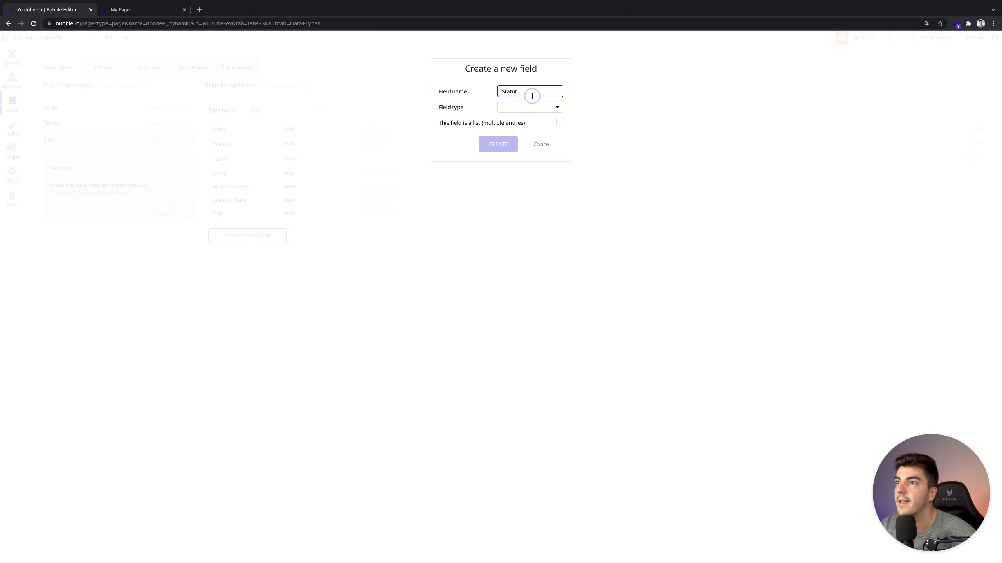
click(530, 106)
scroll(537, 163, down, 5)
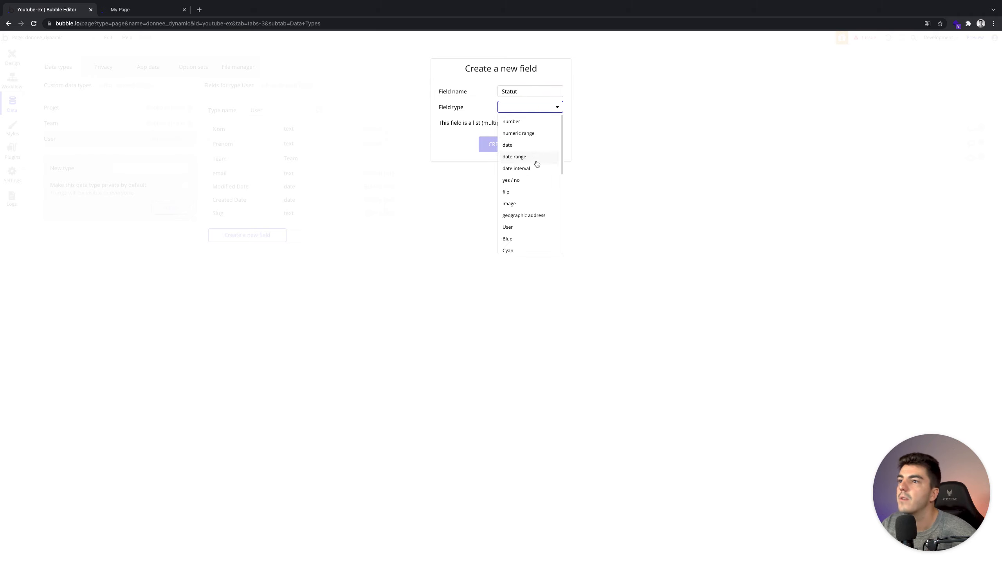
scroll(537, 163, down, 2)
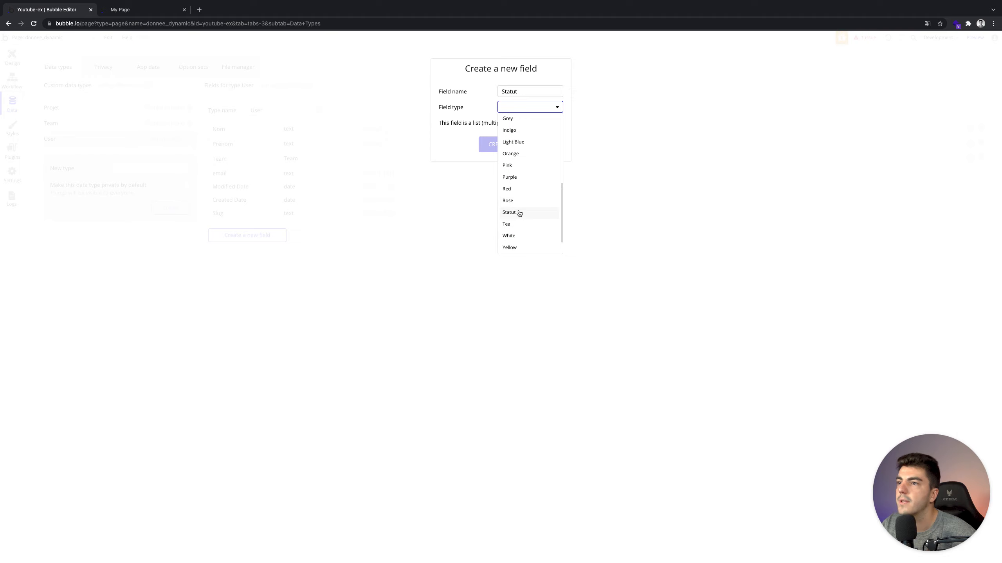
scroll(519, 212, up, 6)
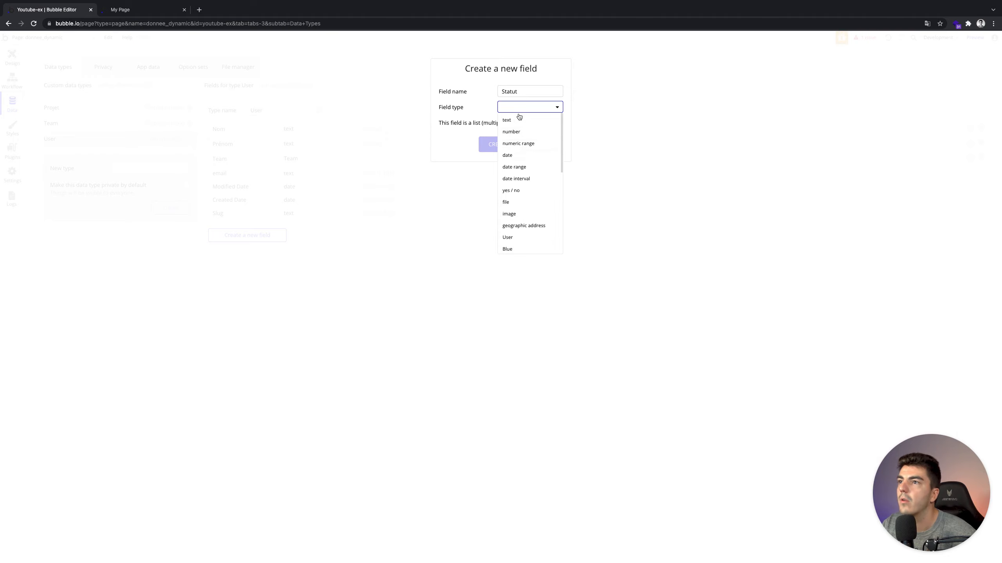
scroll(528, 182, down, 8)
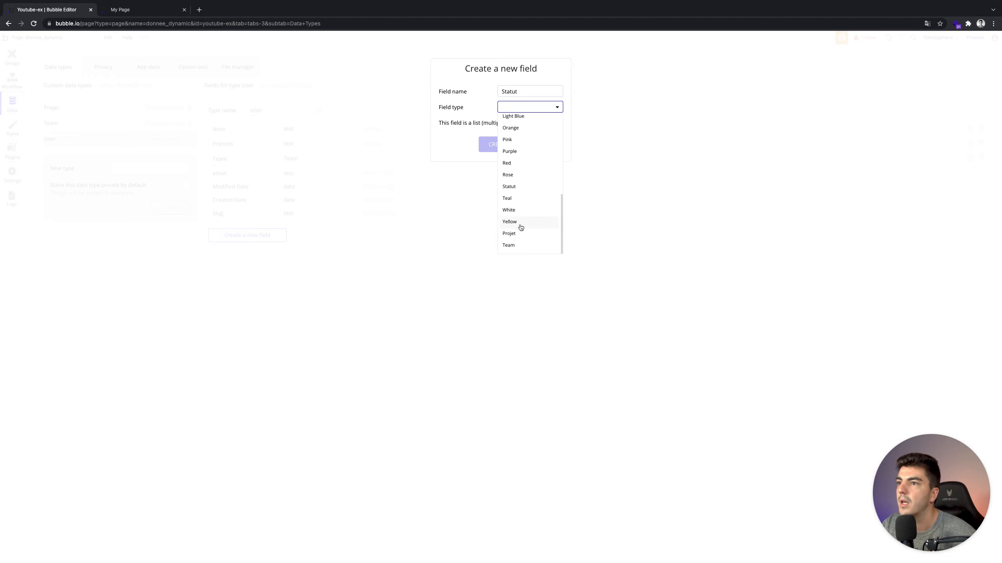
click(518, 189)
click(495, 144)
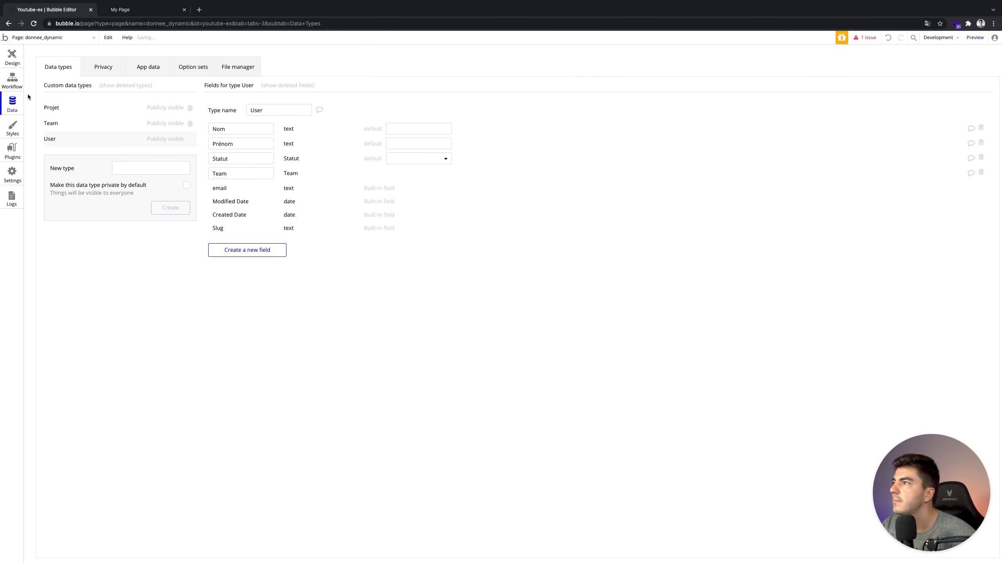
click(146, 68)
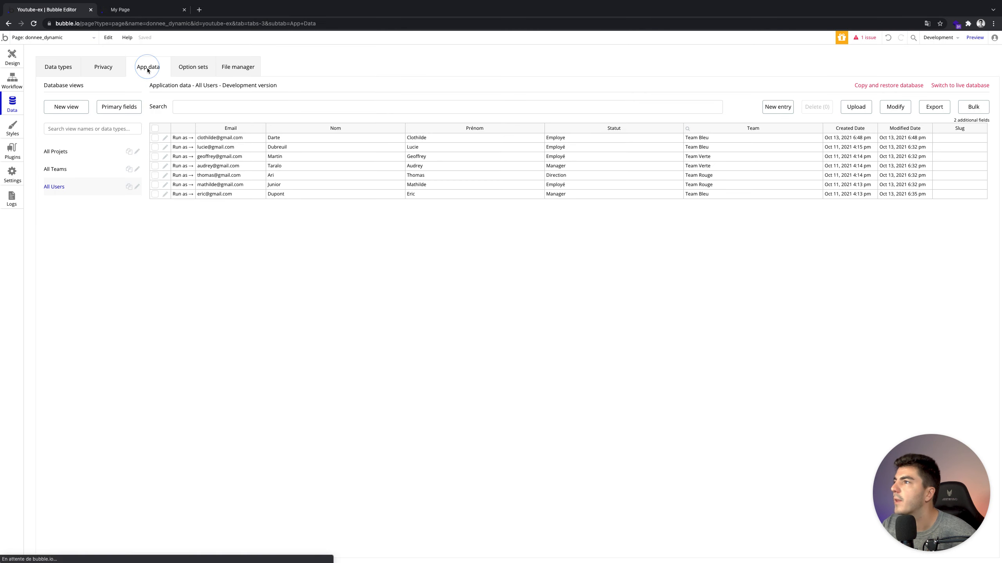
Set the first user's Statut to Employé in the All Users table and save.
click(74, 173)
click(74, 182)
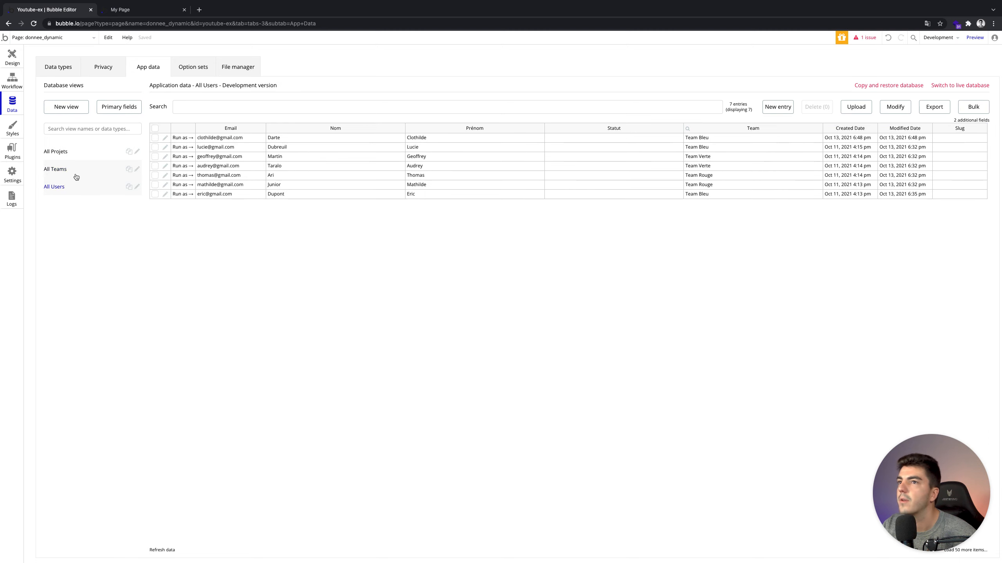
click(165, 138)
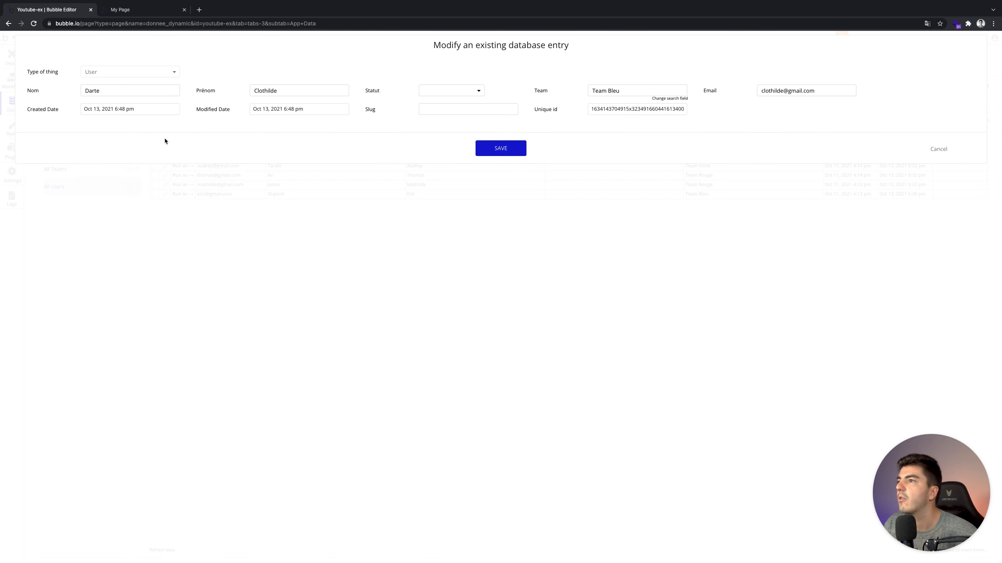
click(435, 112)
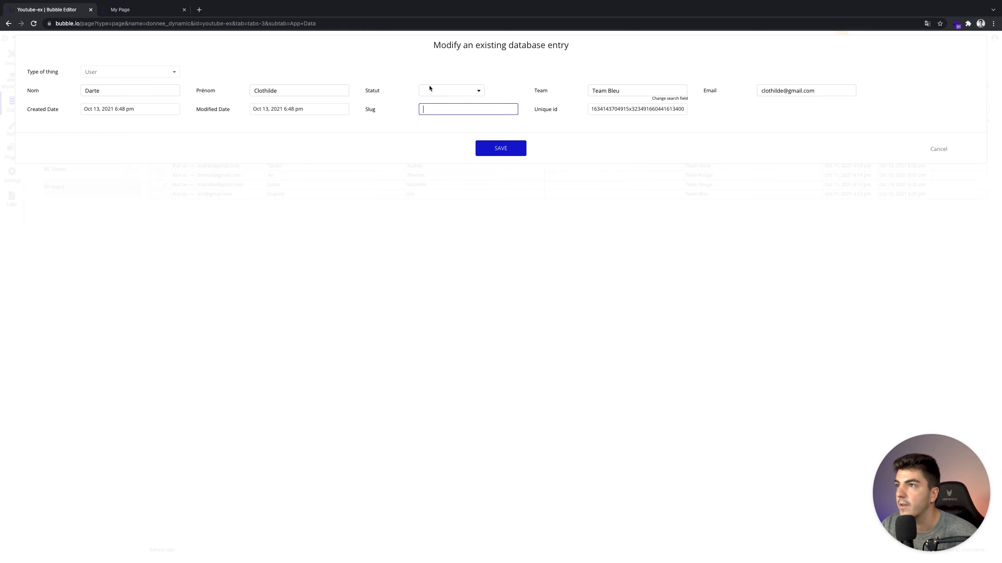
click(498, 90)
click(461, 91)
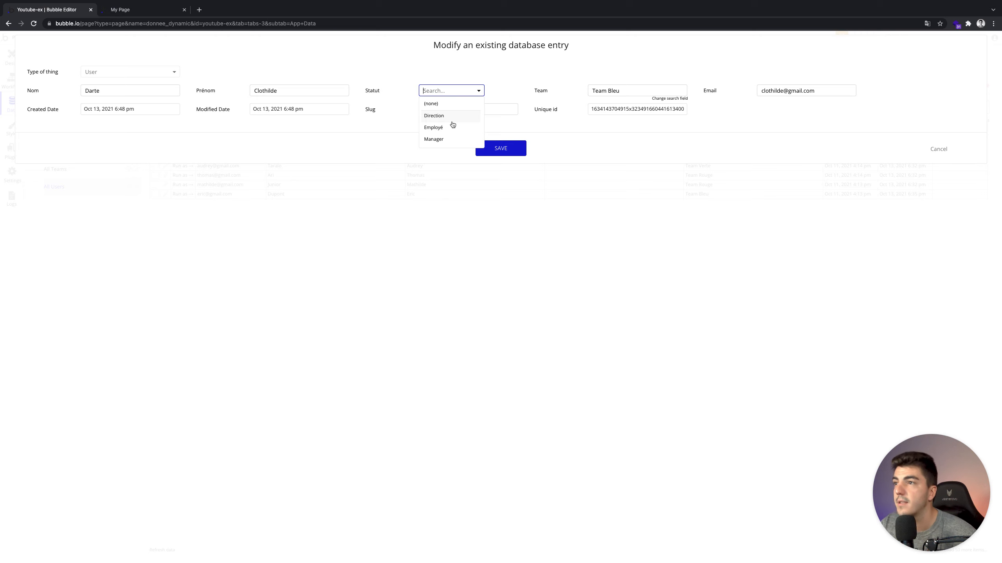
click(452, 127)
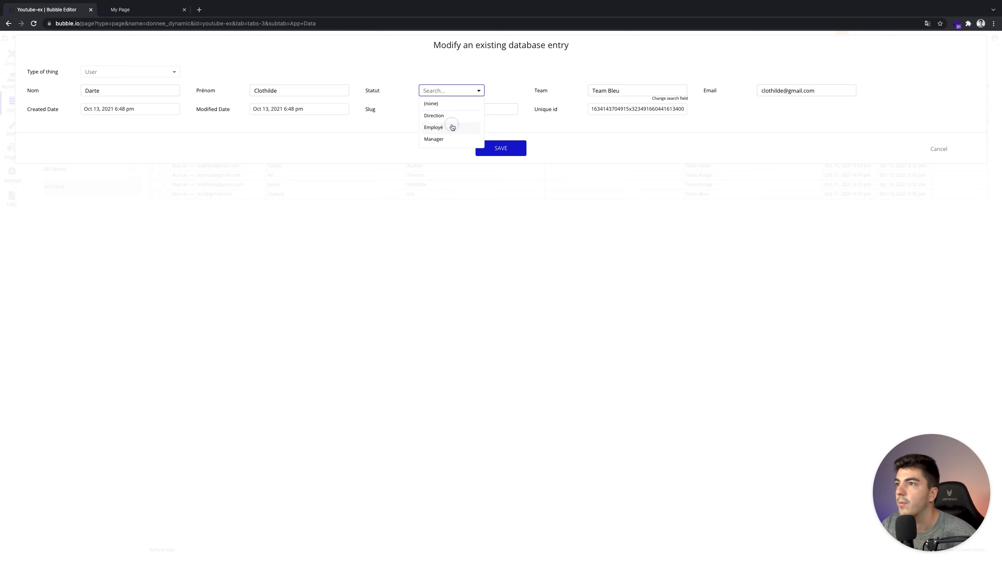
click(499, 149)
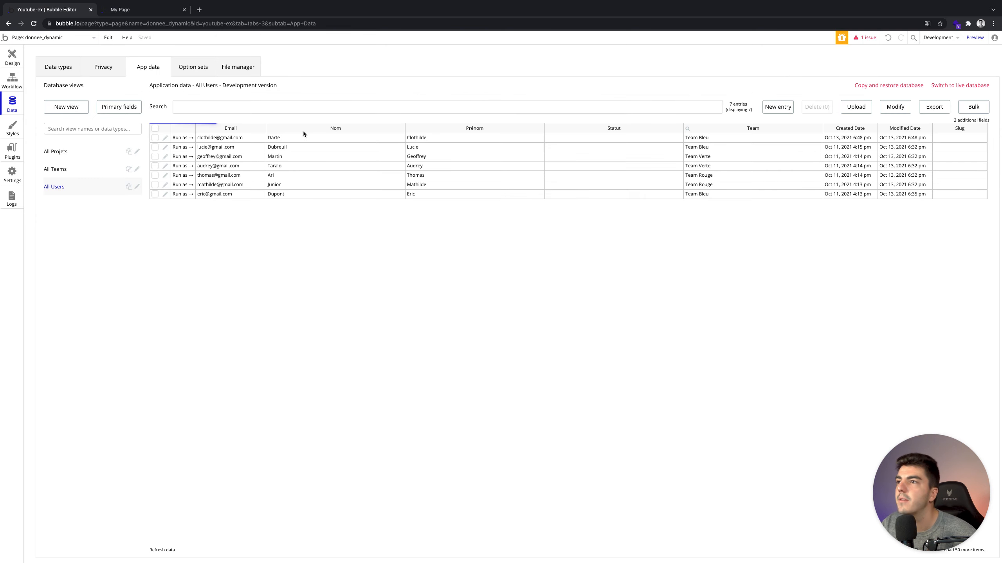
Set the second user's Statut to Employé and the third user's to Direction.
click(165, 147)
click(438, 90)
click(434, 127)
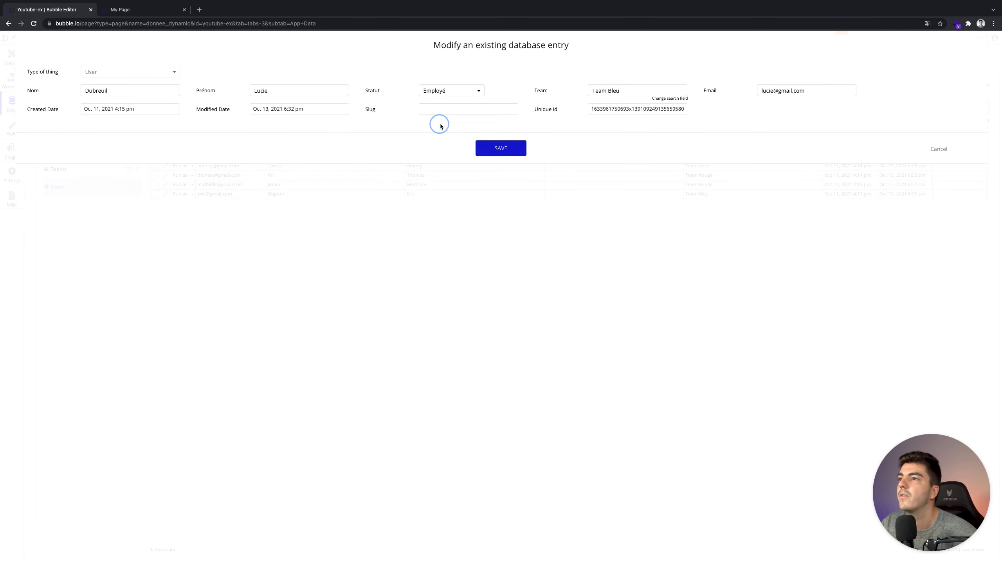
click(502, 145)
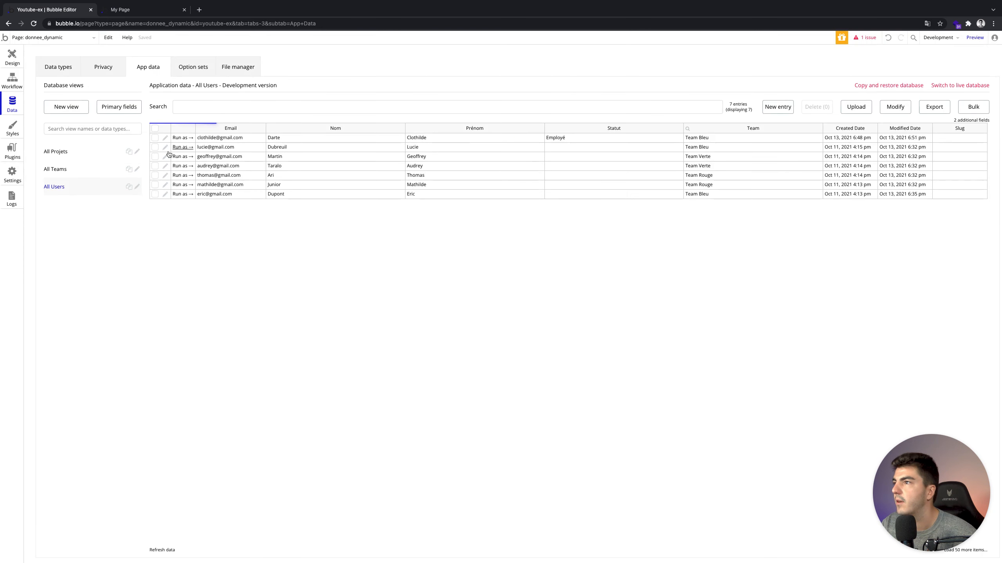
click(164, 157)
click(440, 98)
click(447, 114)
click(497, 148)
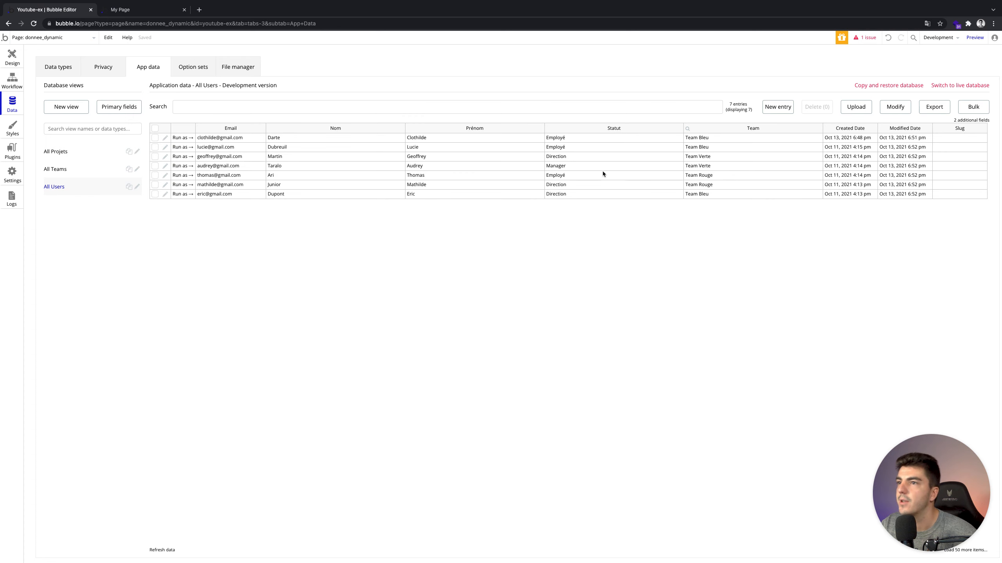
click(13, 57)
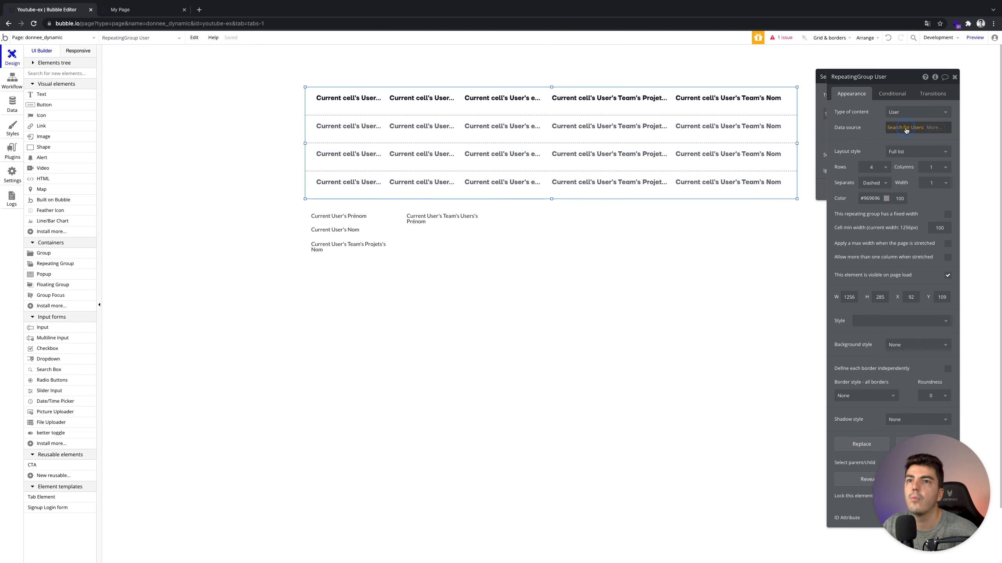
Add a Statut = Employé constraint to the repeating group's Search for Users.
click(904, 127)
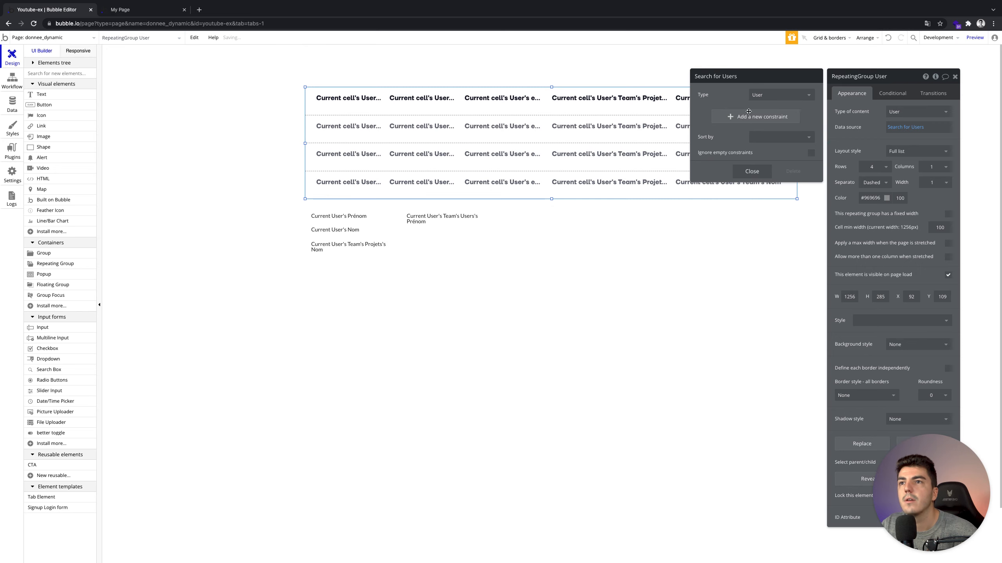
click(711, 113)
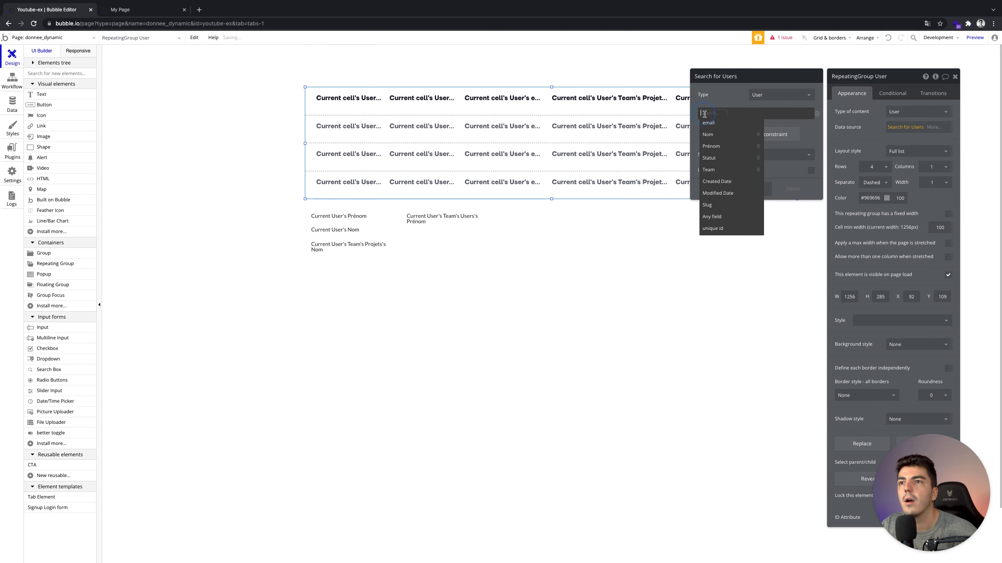
click(721, 160)
click(725, 118)
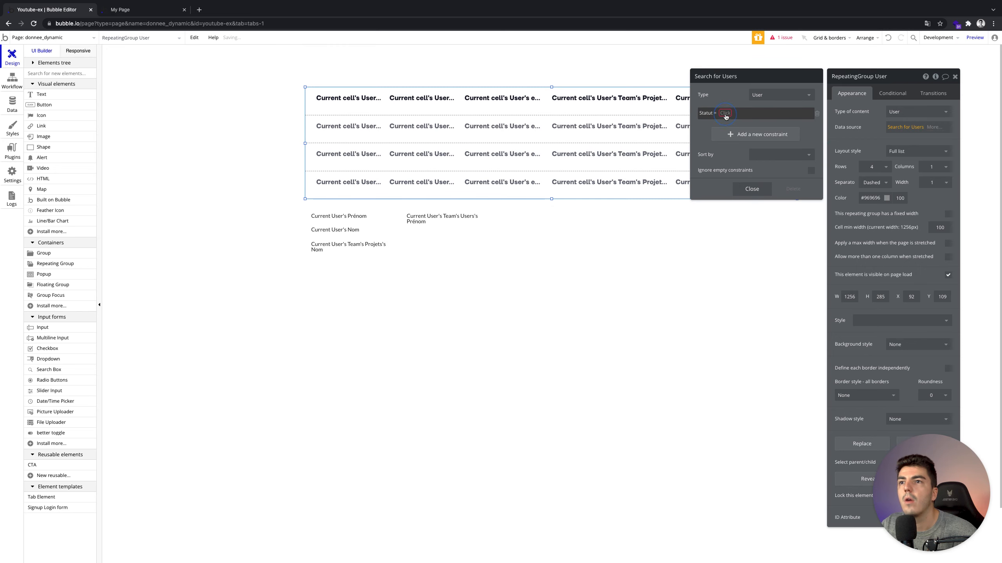
click(724, 115)
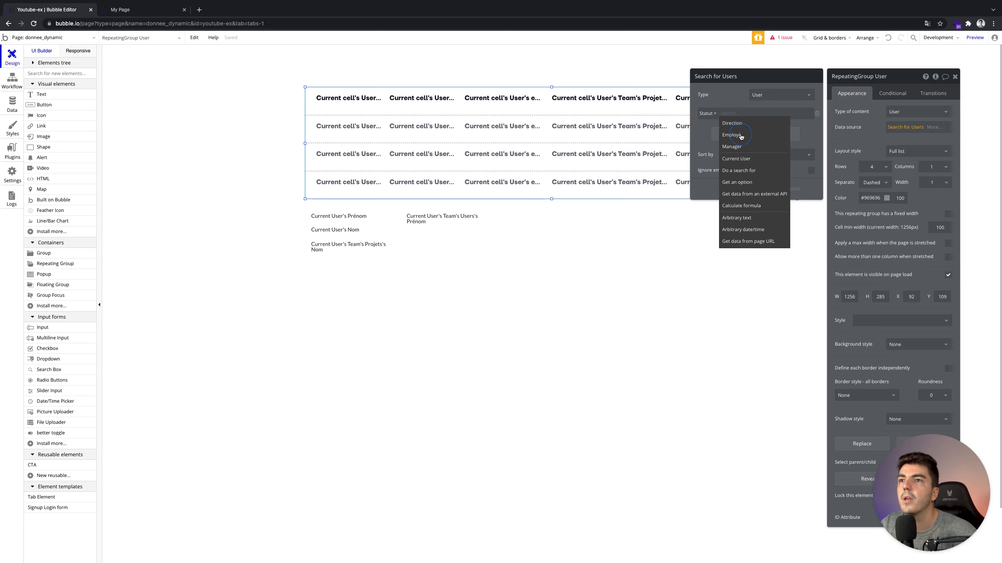
click(740, 135)
click(752, 189)
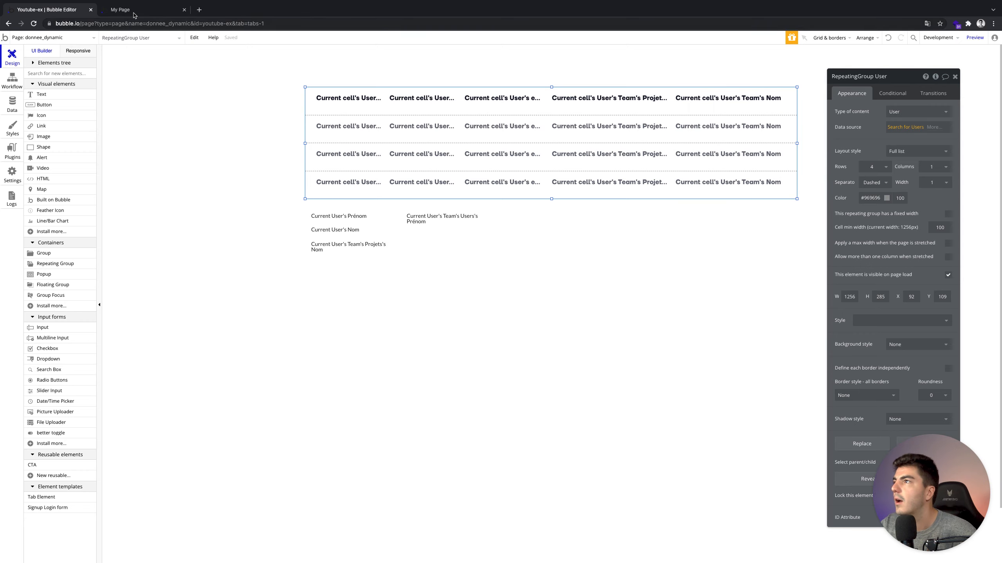
click(134, 14)
Change the second-column text to Current cell's User's Statut's Display.
click(179, 37)
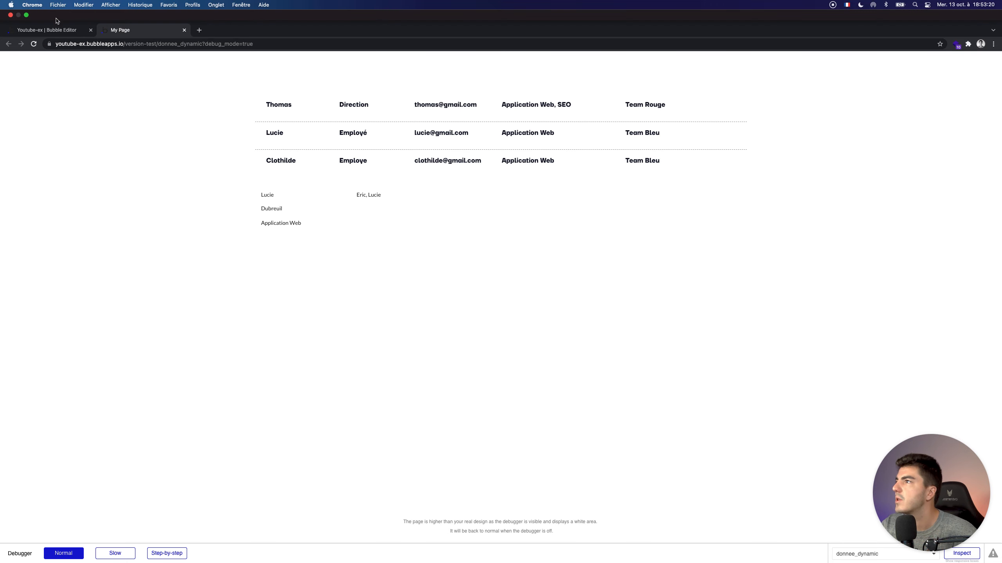
click(53, 31)
click(425, 104)
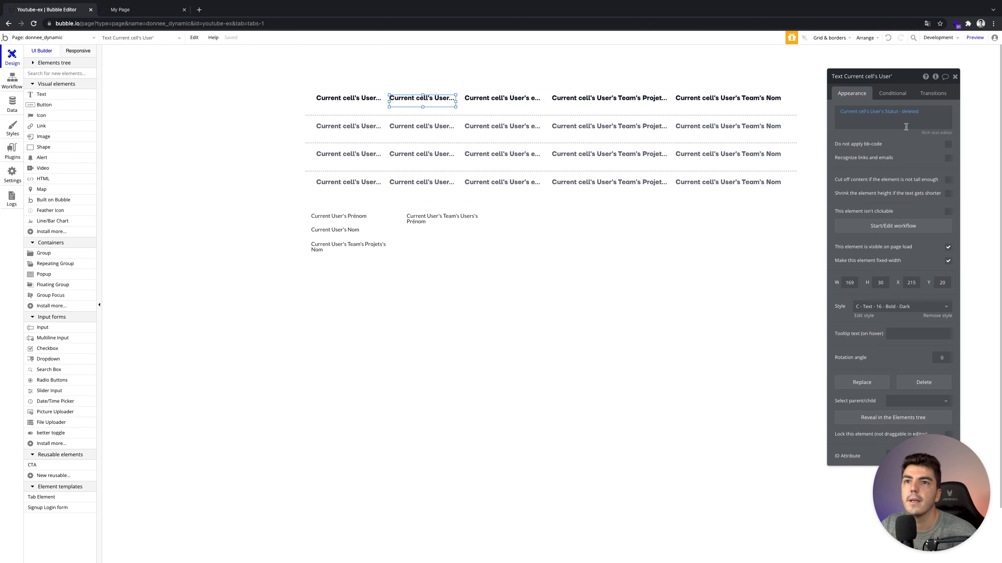
click(909, 113)
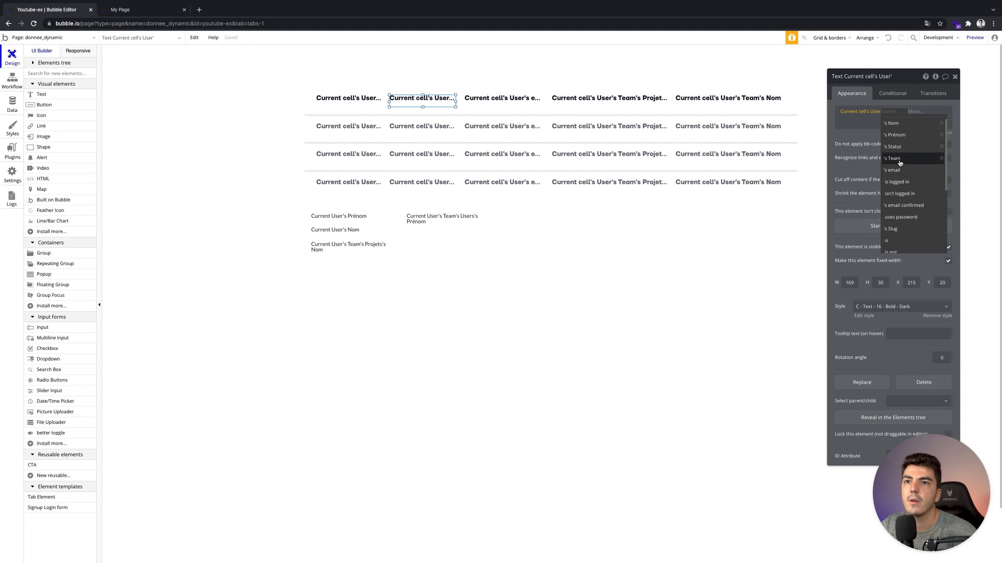
click(892, 146)
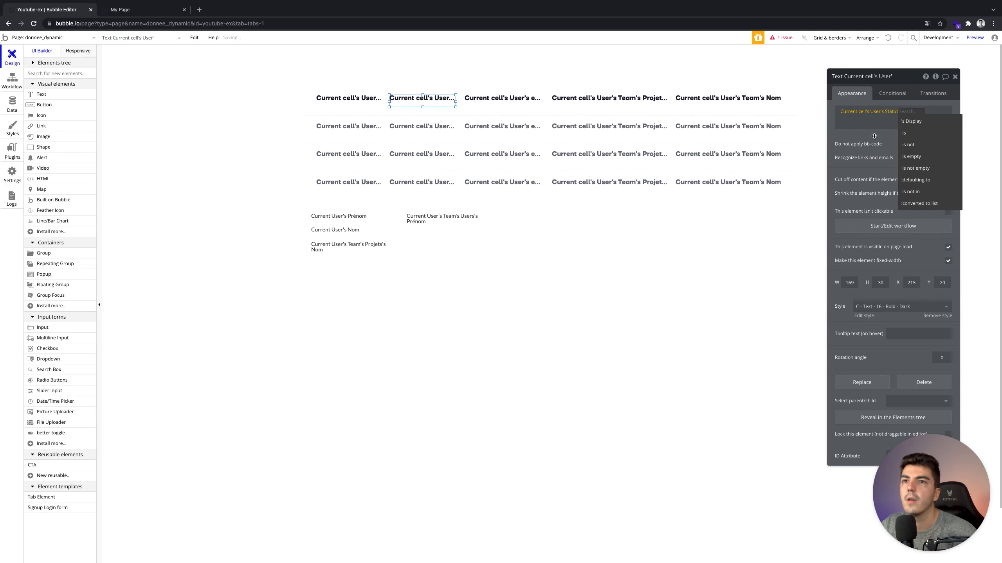
click(912, 121)
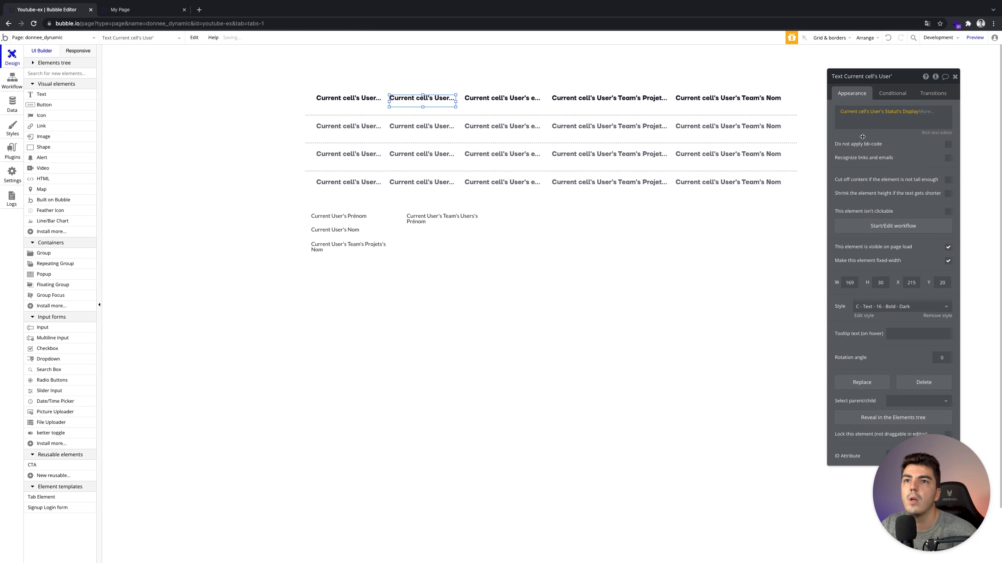
Reload the preview to see the Statut labels, then return to the editor.
click(168, 12)
click(173, 34)
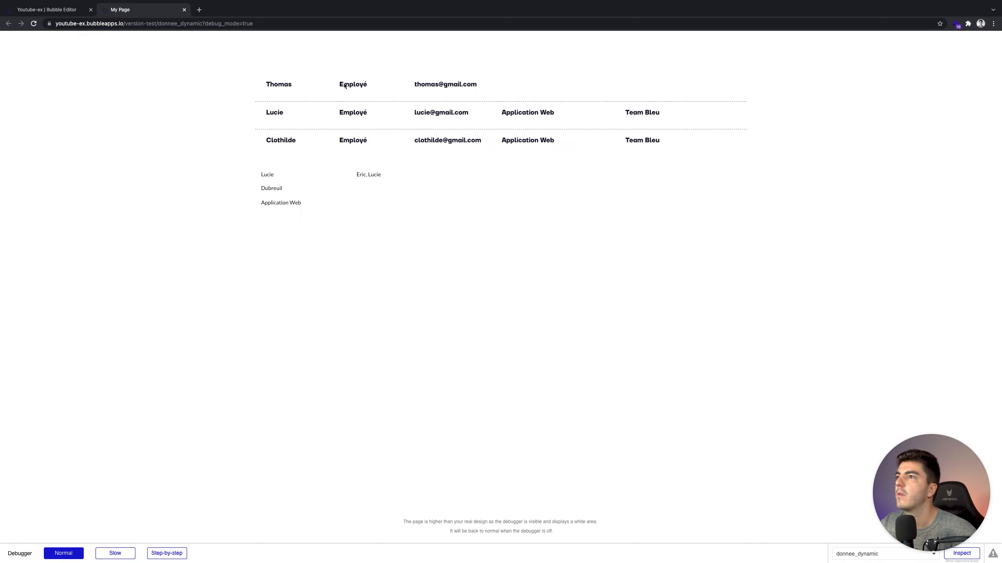
click(68, 10)
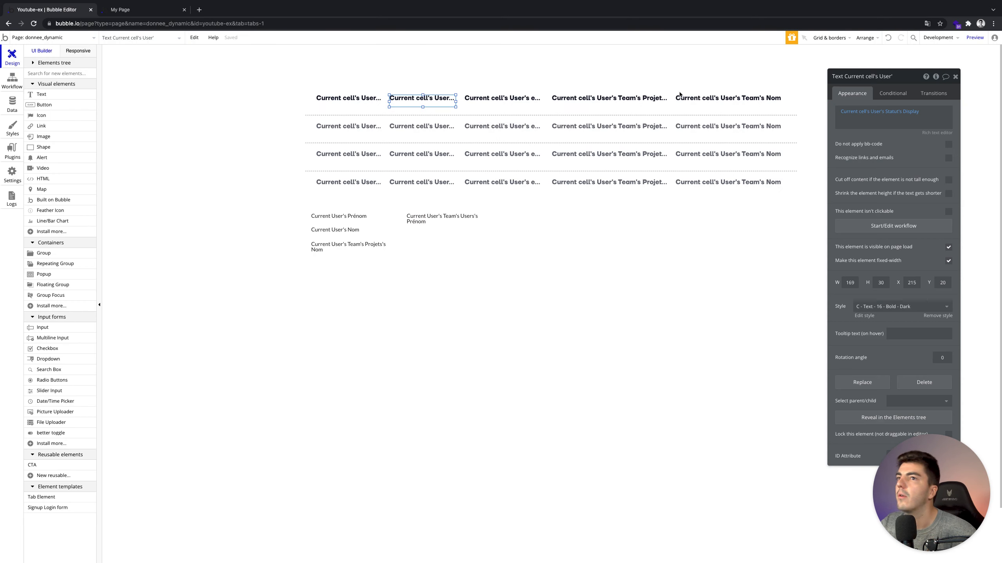
Change the user search's Statut constraint value to Direction and reload the preview.
click(555, 111)
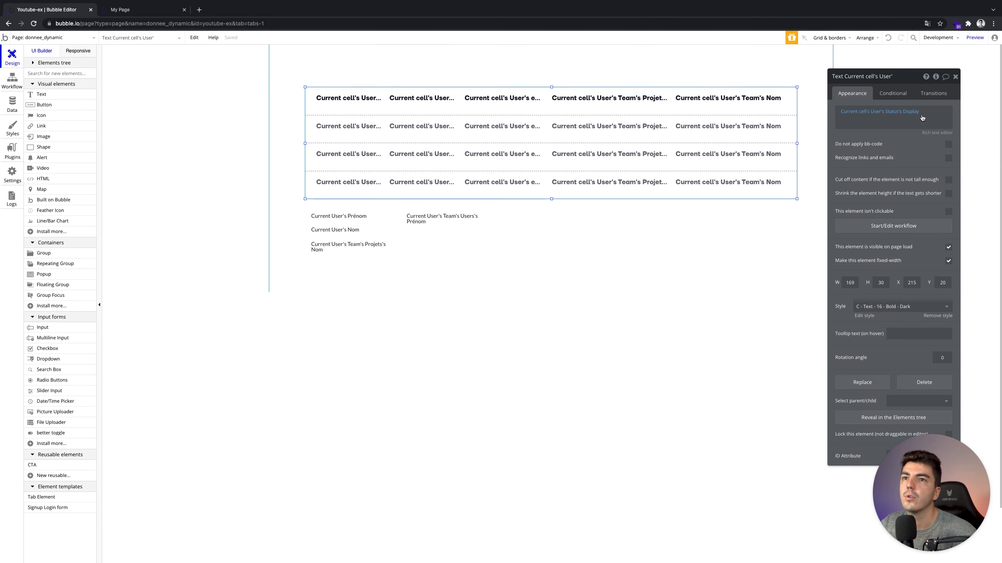
click(906, 127)
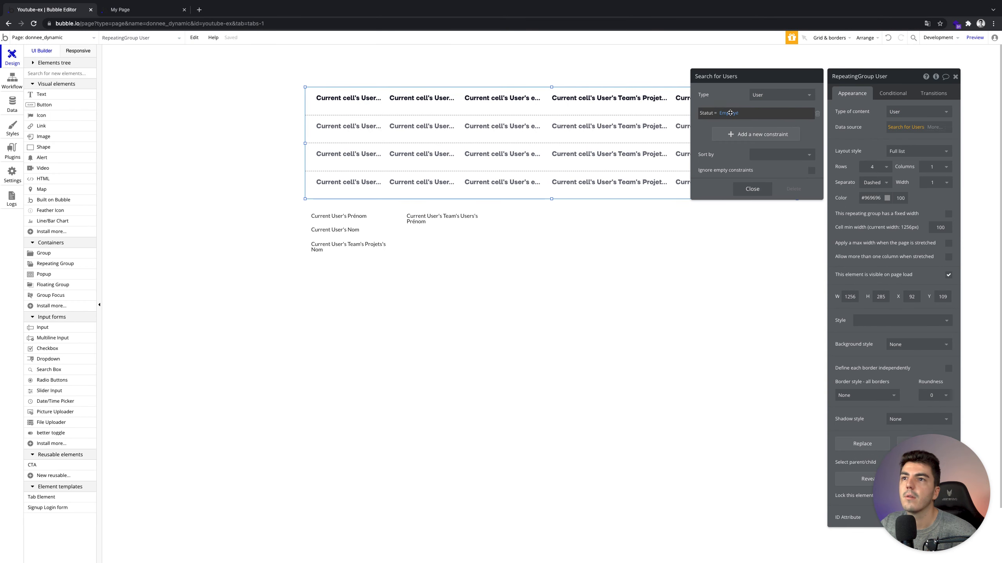
click(731, 113)
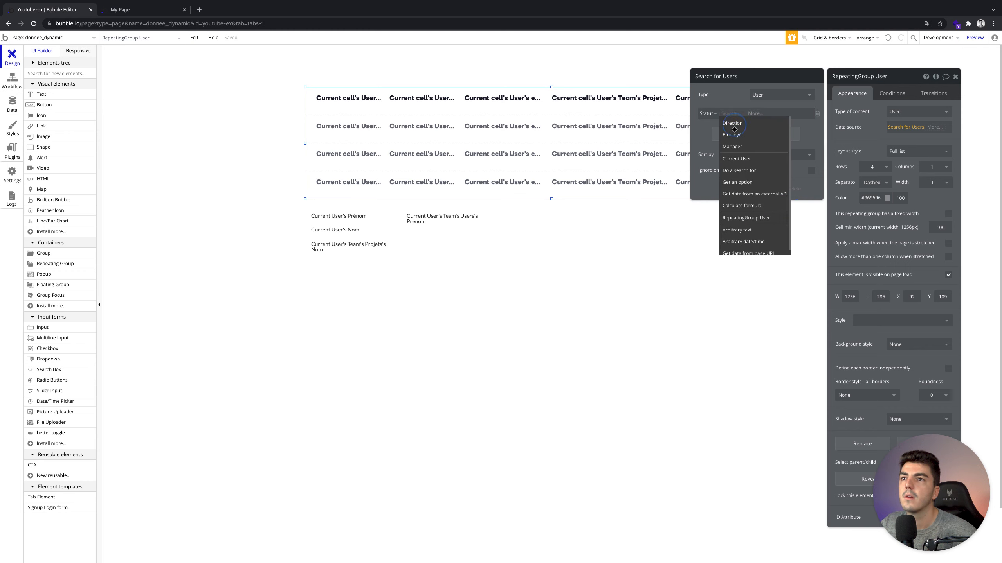
click(734, 135)
click(531, 113)
click(163, 15)
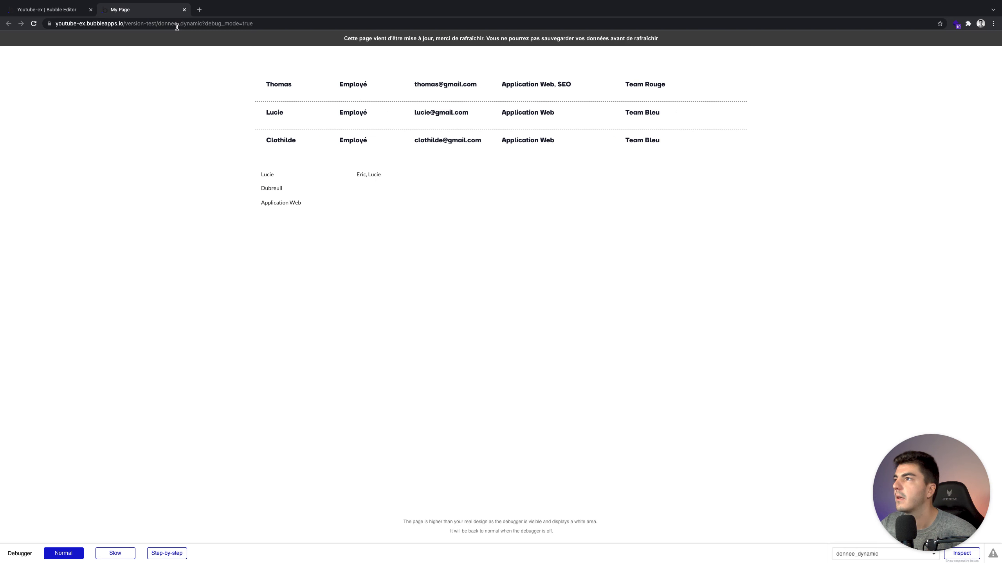
click(184, 38)
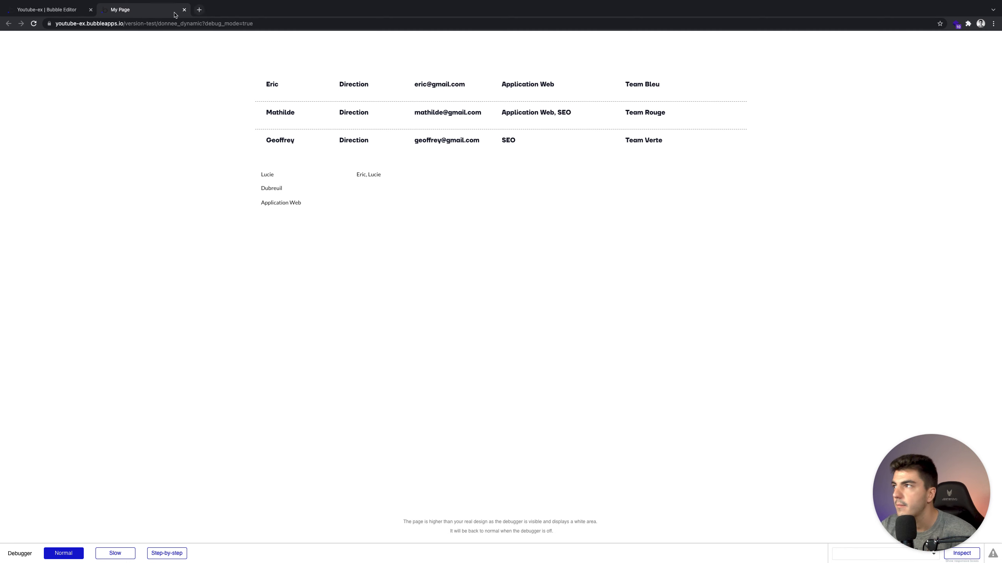
click(50, 8)
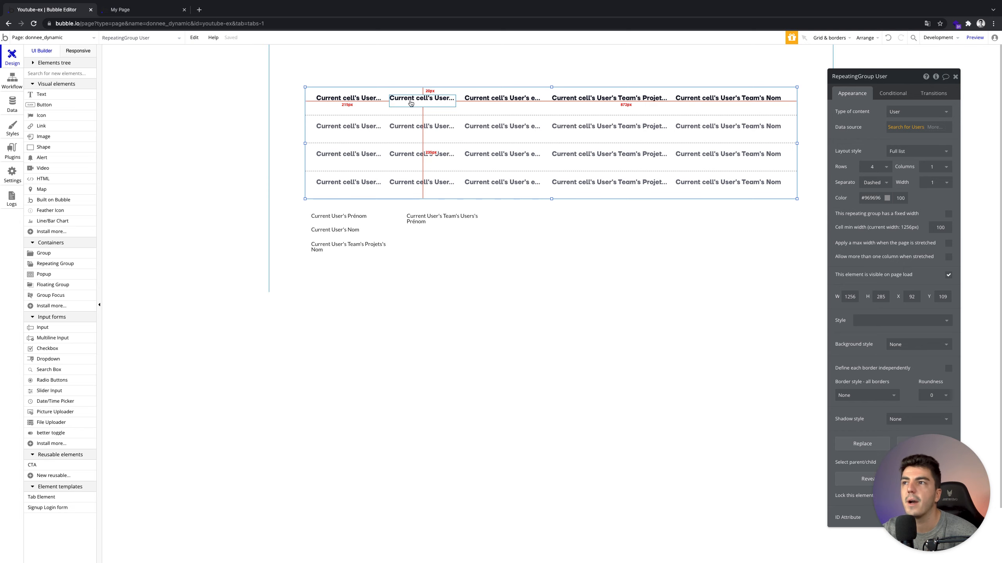
Recheck the Direction filter in the Search for Users settings.
click(903, 128)
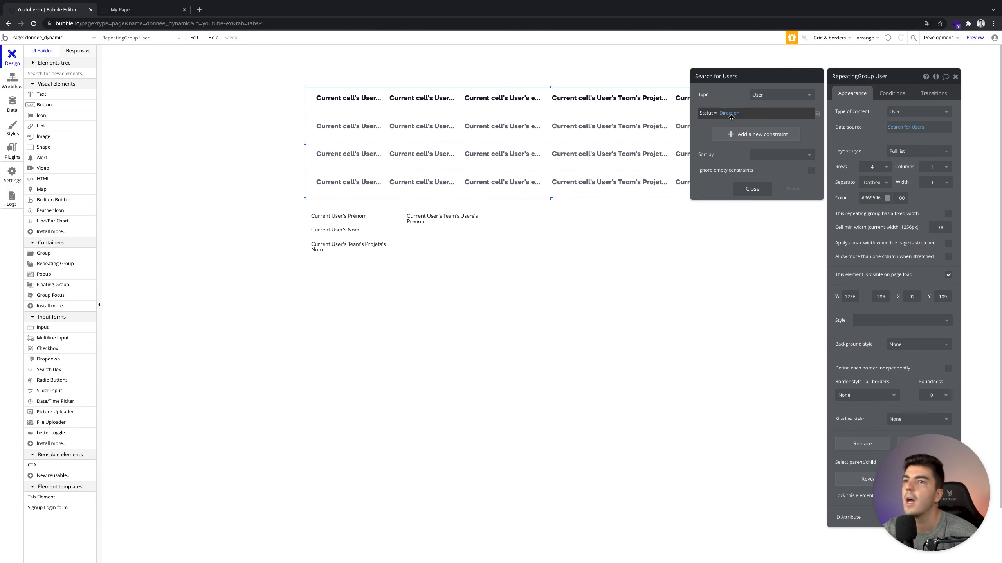
click(752, 188)
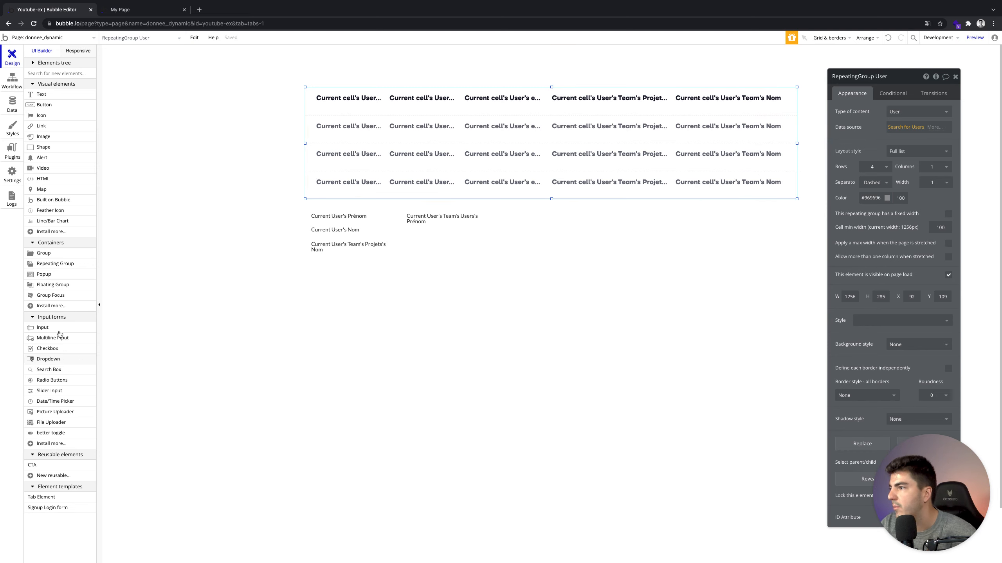
click(47, 359)
Draw a dropdown above the user table with the choices choix 1, choix 2 and choix 3.
drag(699, 63, 758, 70)
click(750, 71)
click(882, 150)
text(choix)
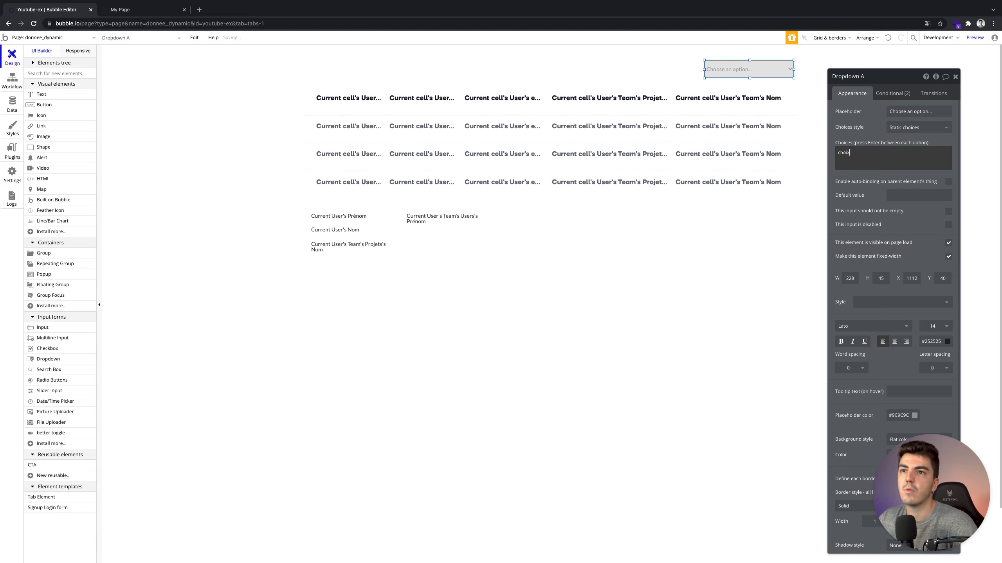
text( 1 choix 2)
key(Return)
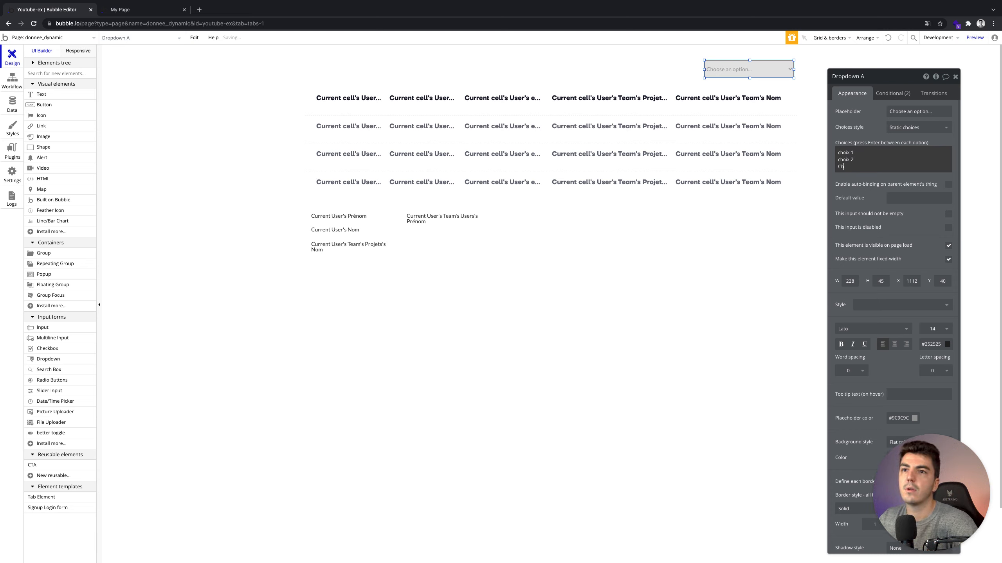
text(choix 3)
key(Return)
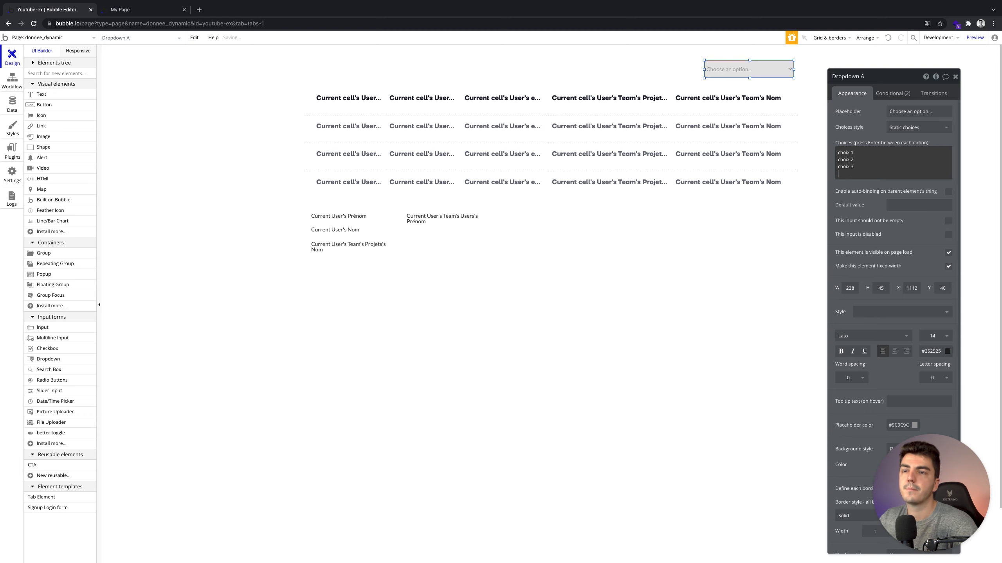
key(BackSpace)
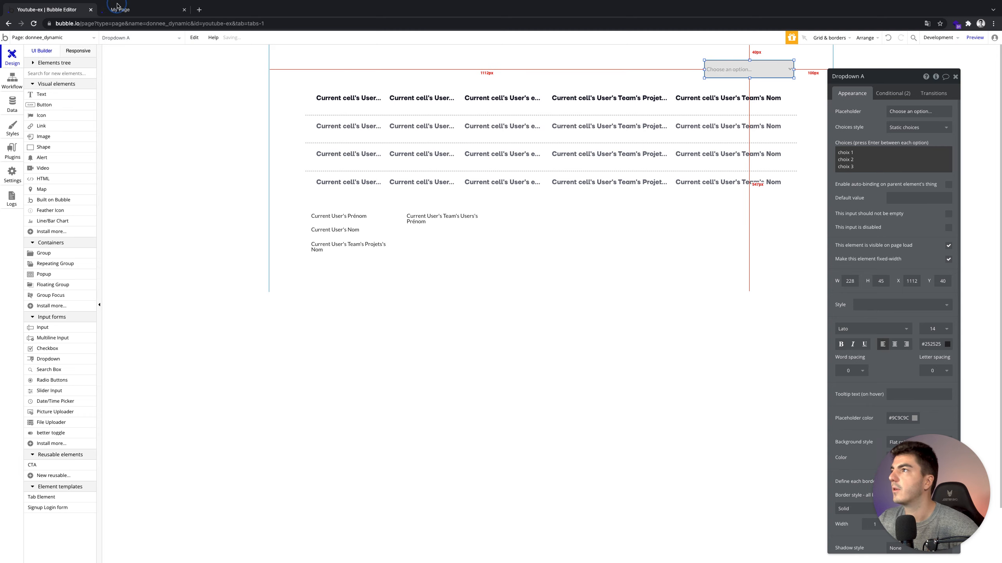
Reload the preview to confirm the dropdown lists the three choix options.
click(126, 15)
click(138, 40)
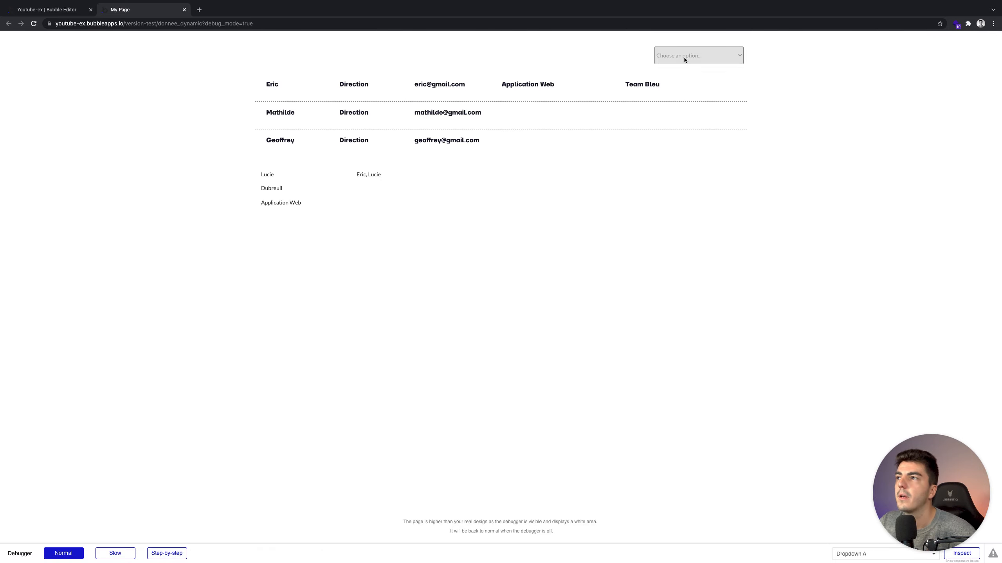
click(684, 57)
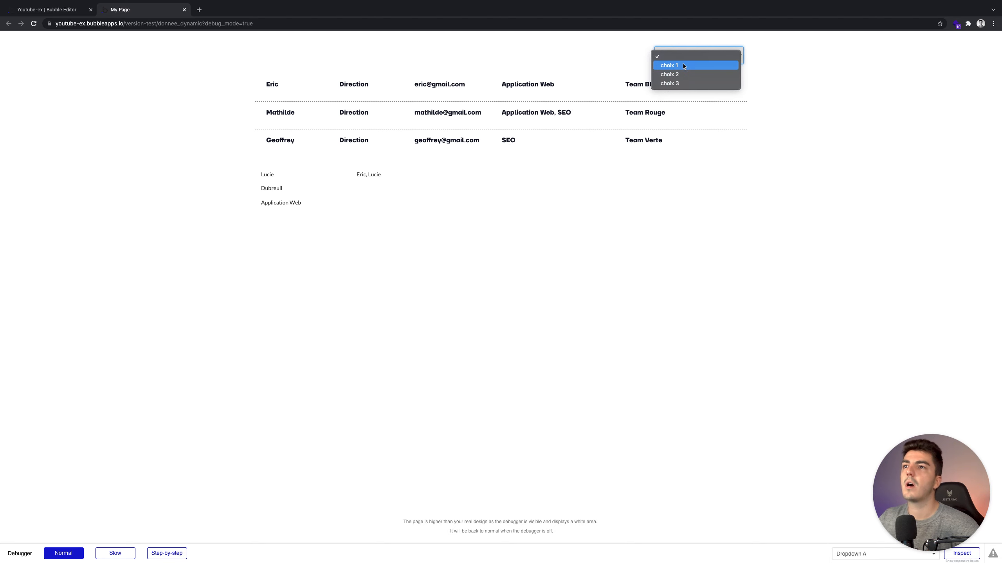
click(797, 67)
click(34, 11)
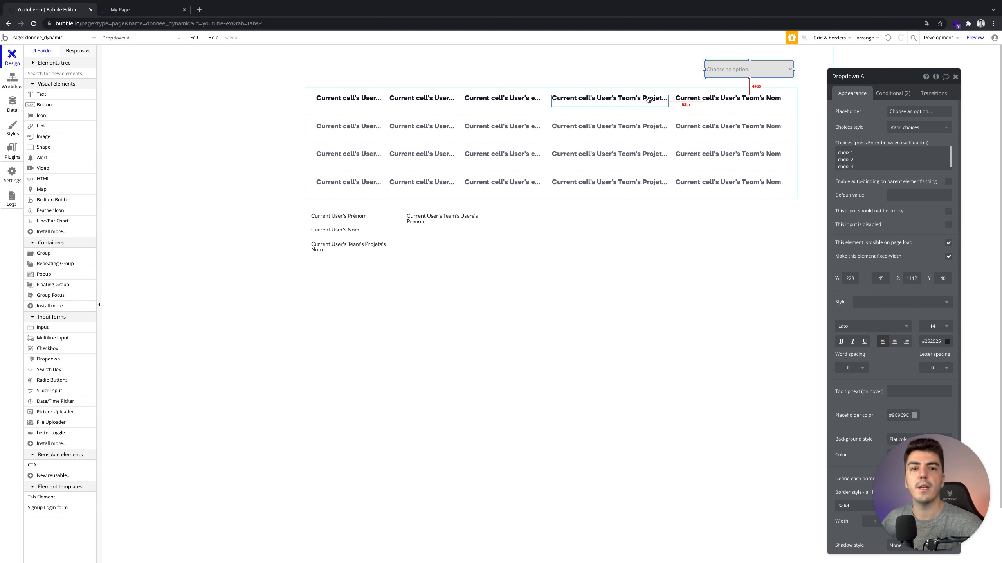
Make the dropdown use dynamic choices from all Statut values, captioned by their Display text.
click(897, 128)
click(903, 150)
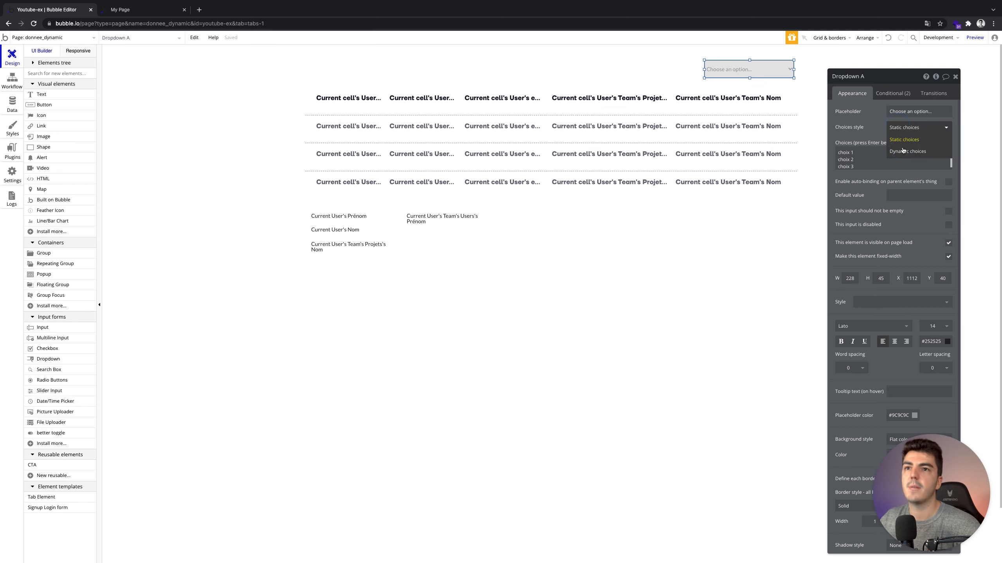
click(896, 143)
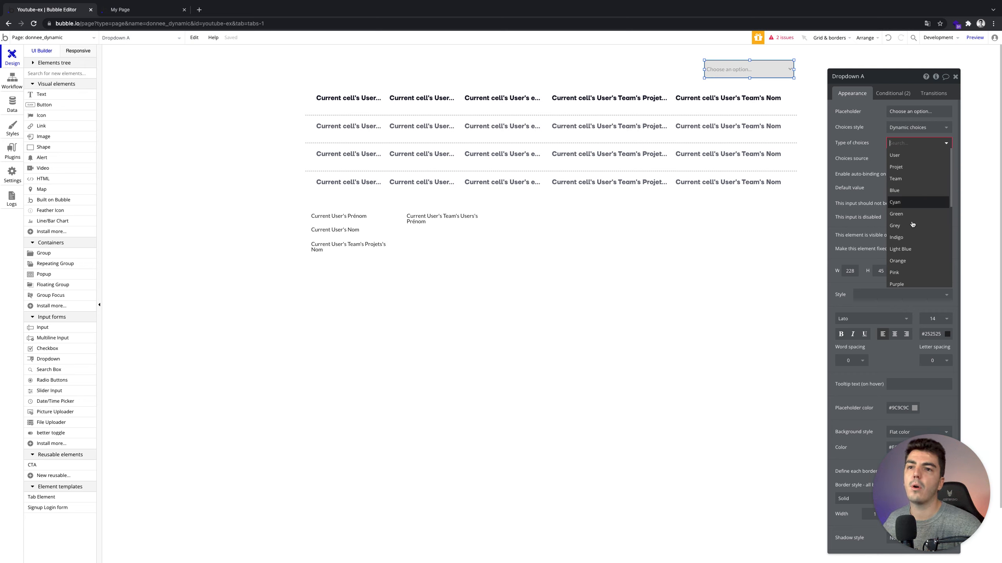
scroll(905, 255, down, 1)
scroll(906, 255, down, 2)
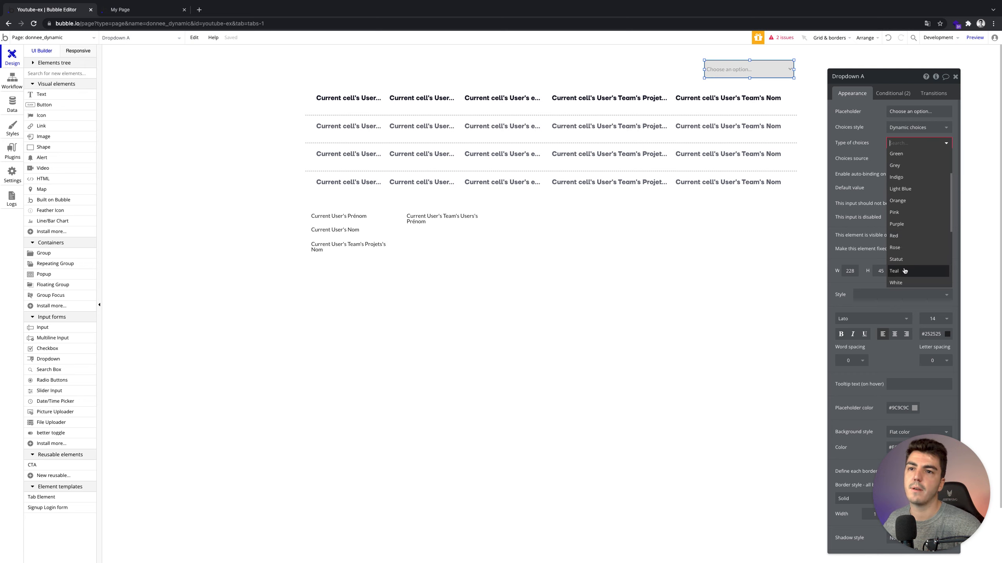
click(893, 163)
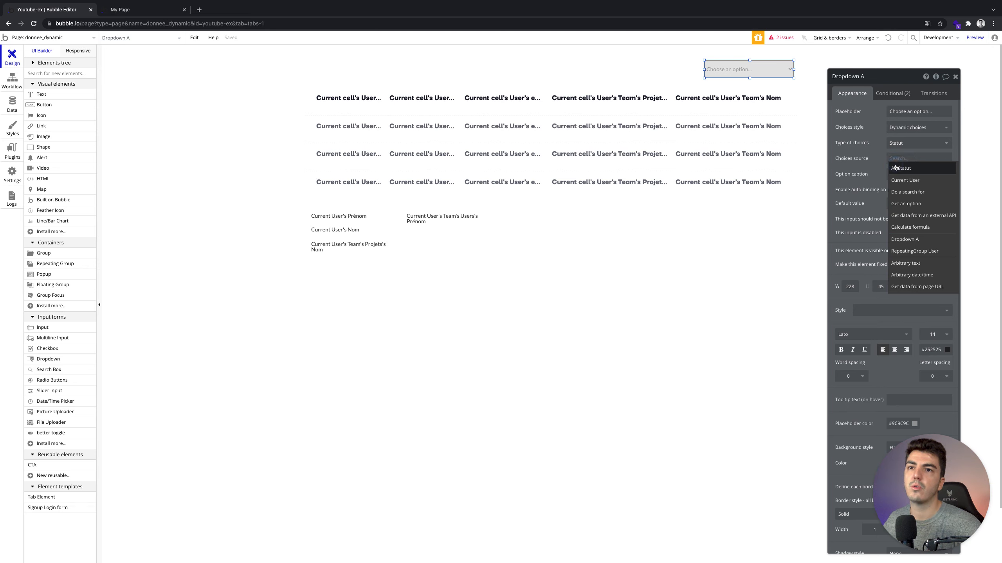
click(895, 167)
click(933, 176)
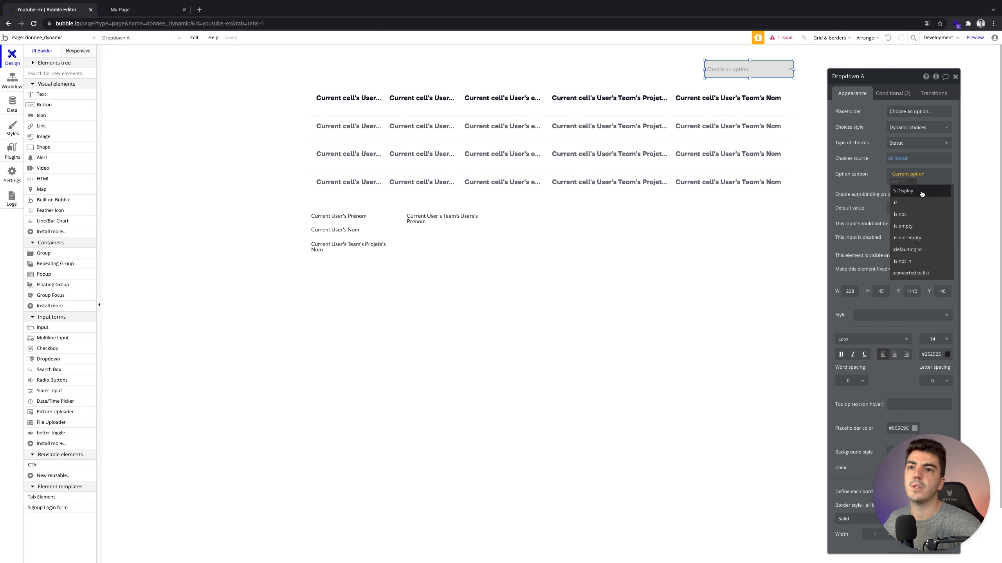
click(921, 192)
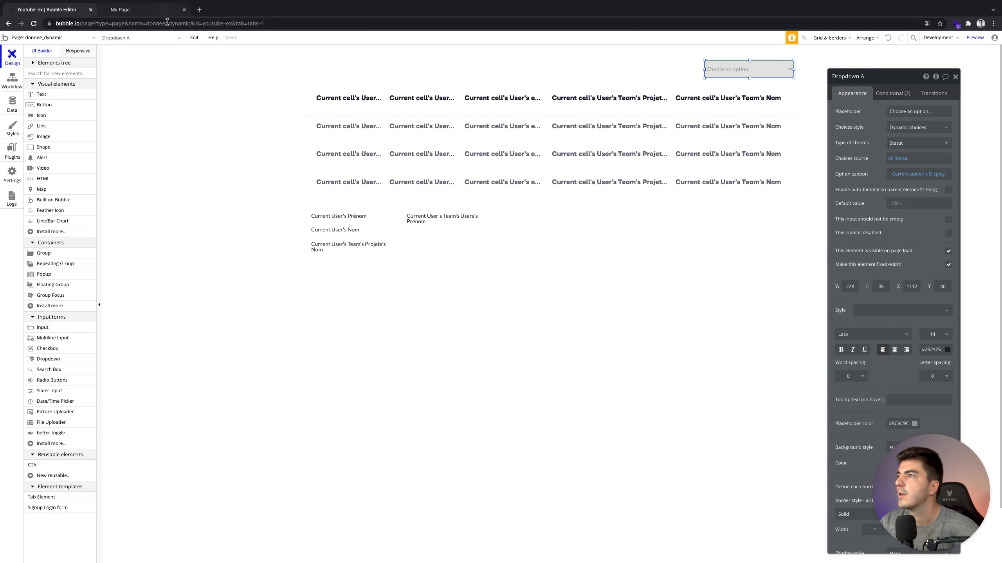
Check in the preview that the dropdown now lists the Statut options.
click(164, 9)
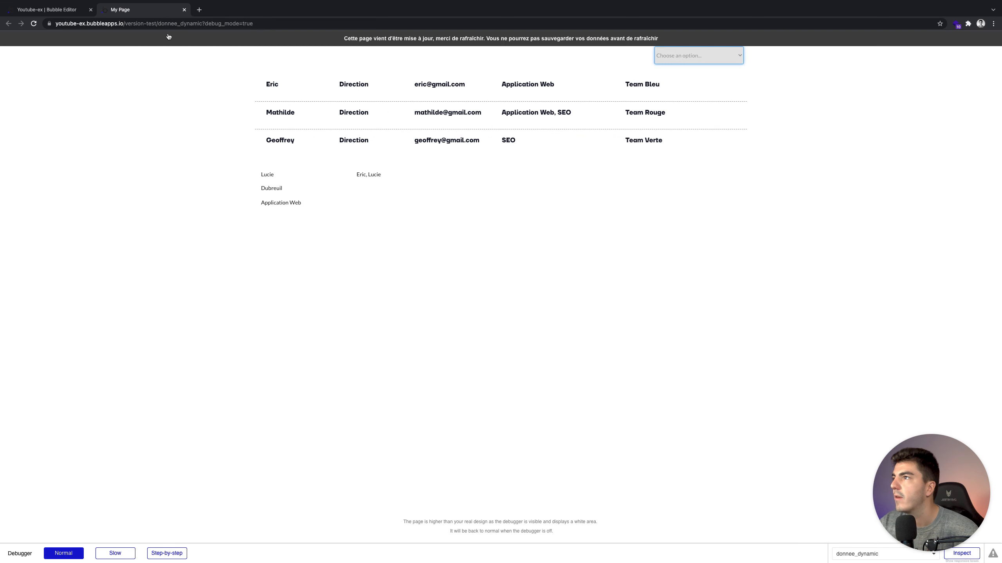
click(729, 57)
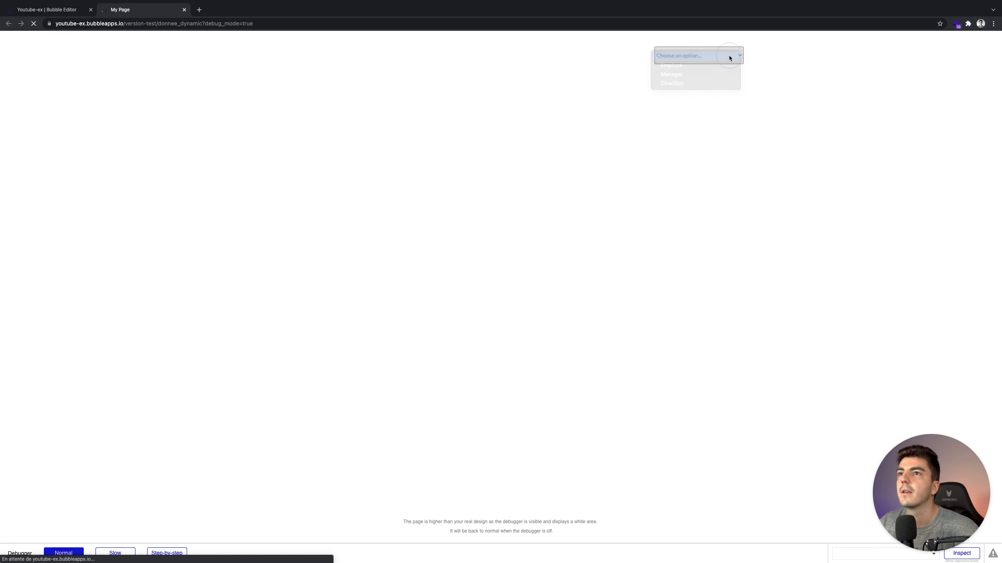
click(695, 56)
click(695, 55)
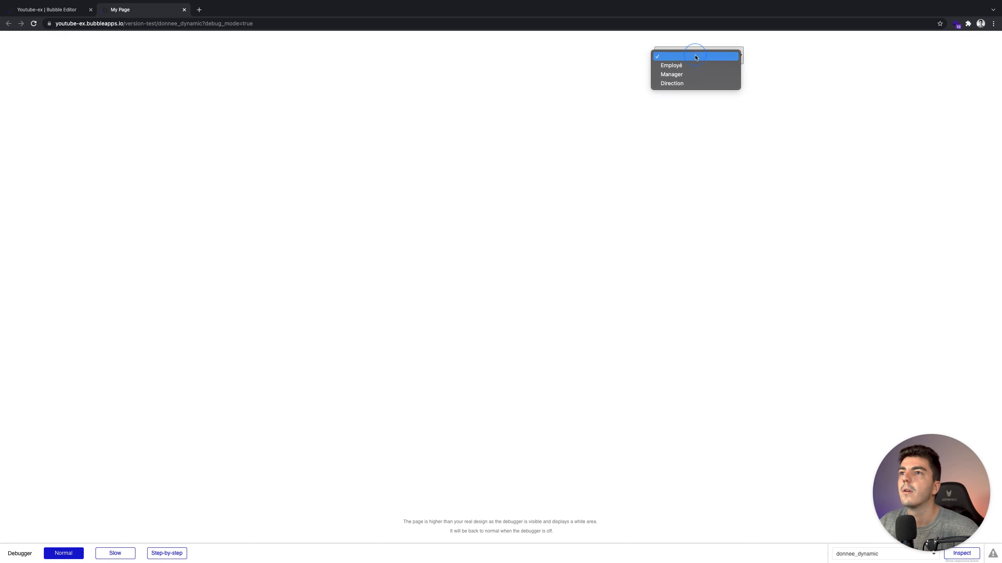
click(799, 65)
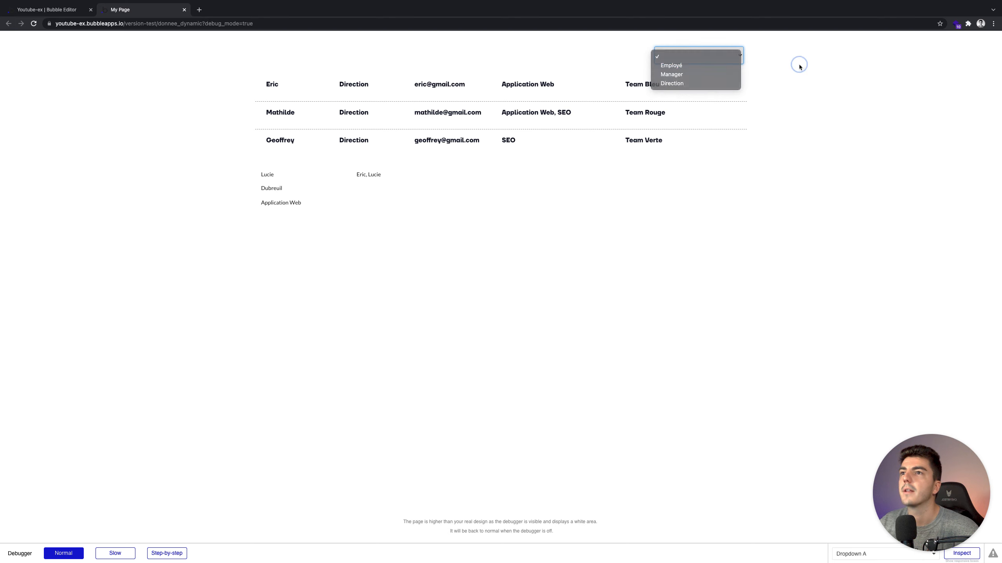
click(35, 9)
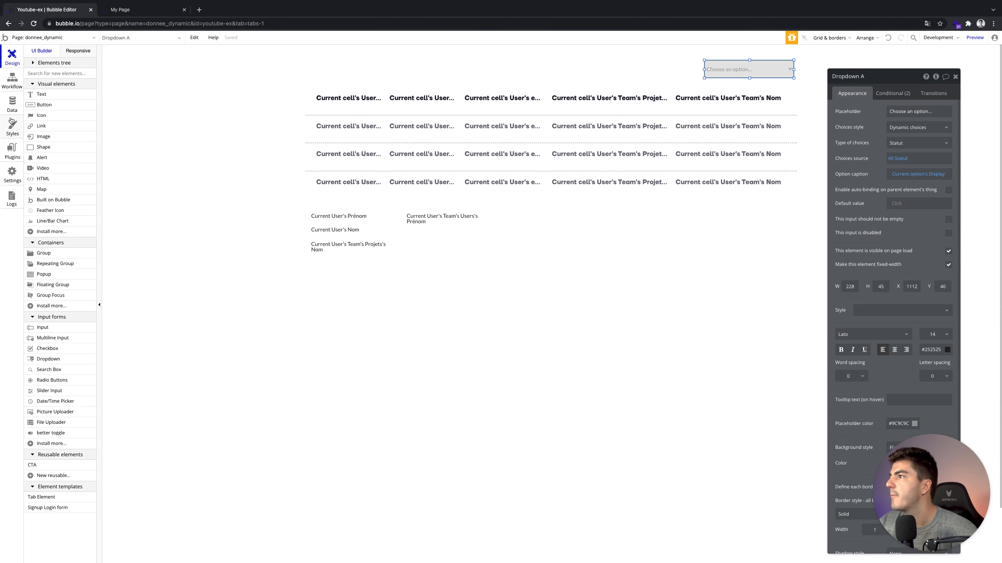
Add RH as a new option in the Statut option set.
click(11, 110)
click(195, 70)
click(283, 257)
text(RH)
click(352, 256)
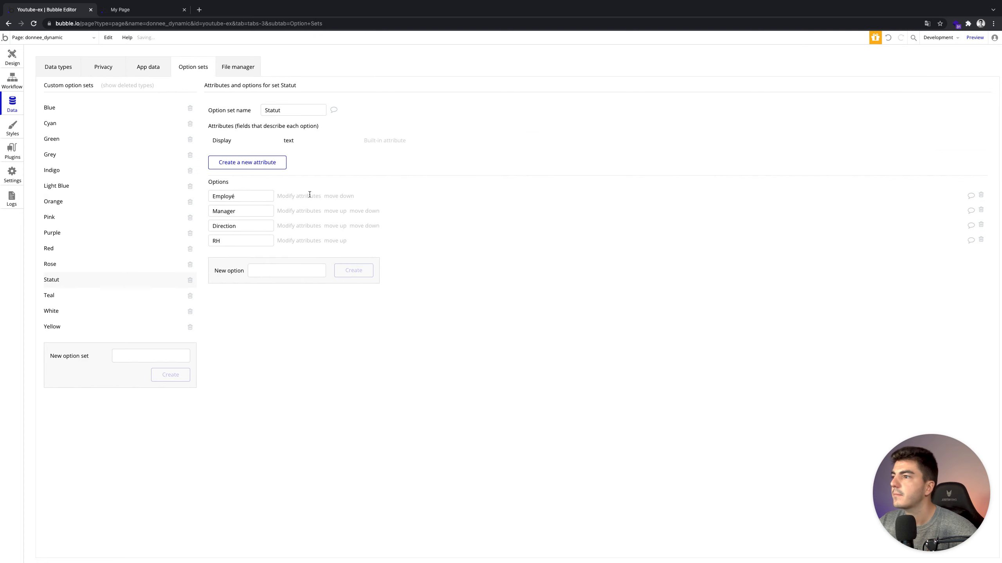
Confirm in the refreshed preview that the dropdown shows all four statuses including RH.
click(138, 10)
click(717, 60)
click(600, 49)
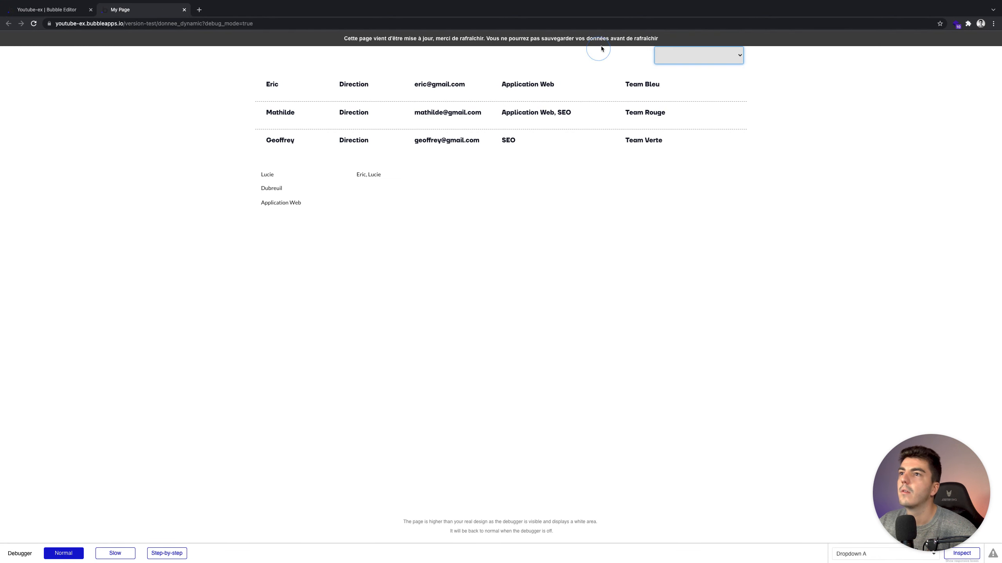
click(707, 59)
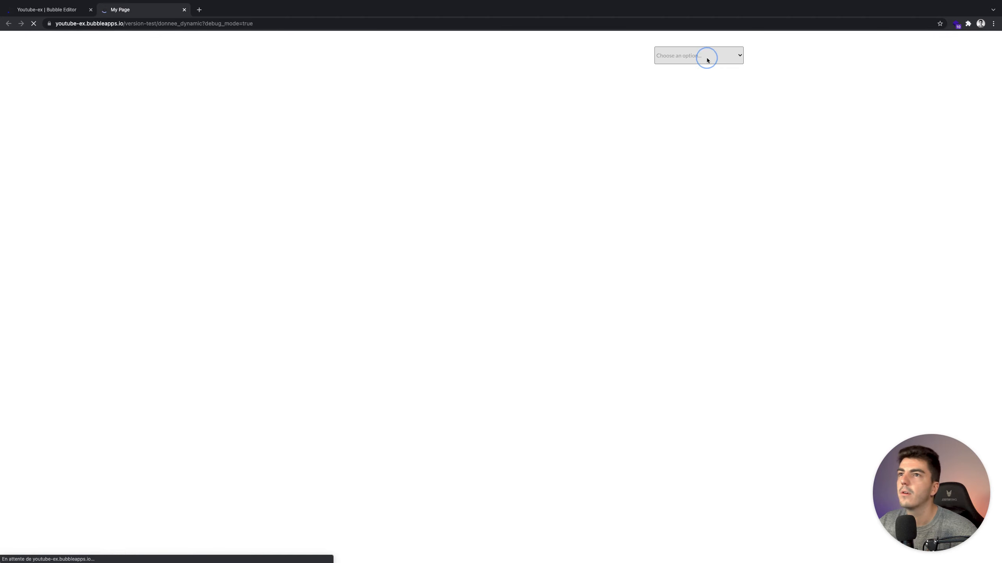
click(643, 59)
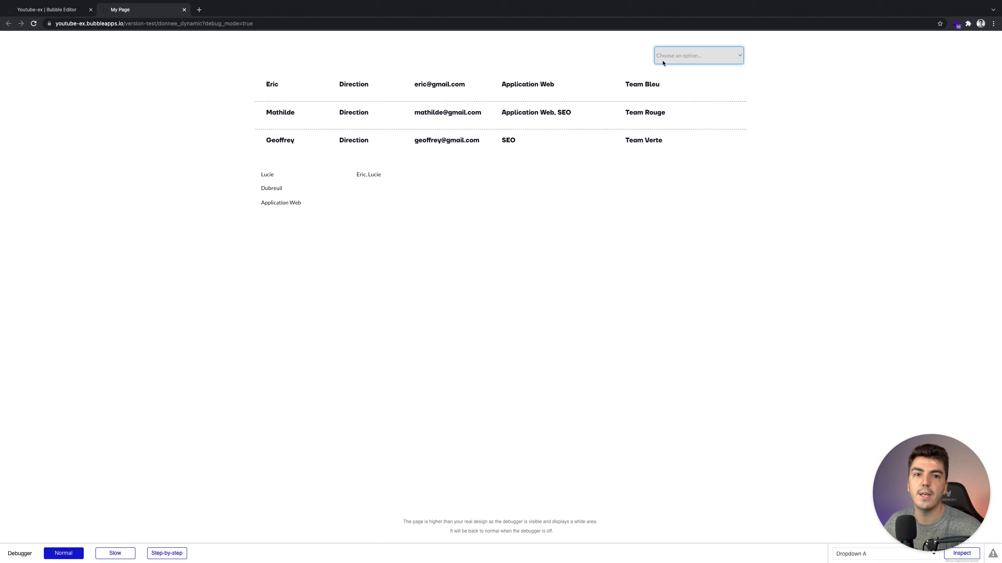
click(662, 59)
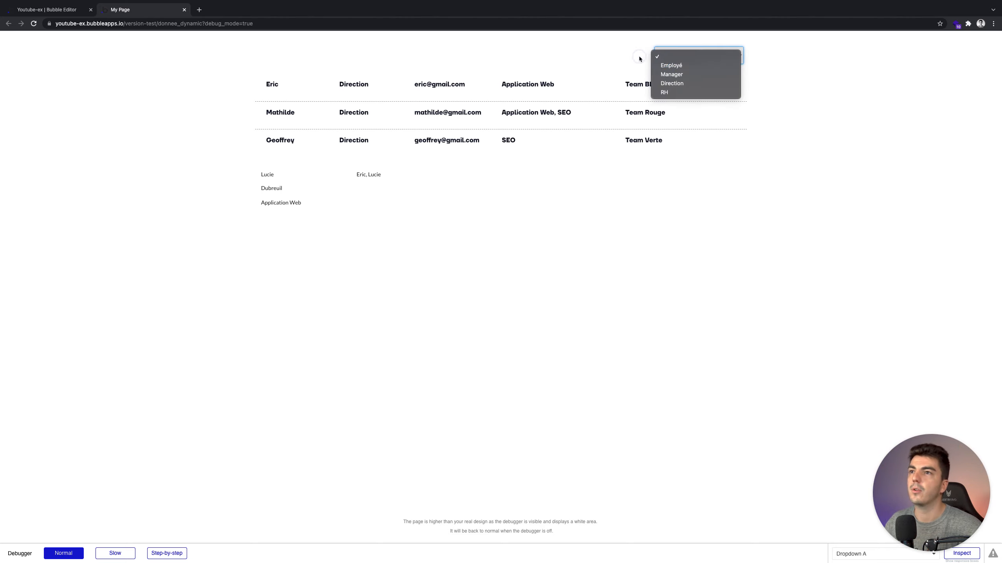
click(461, 38)
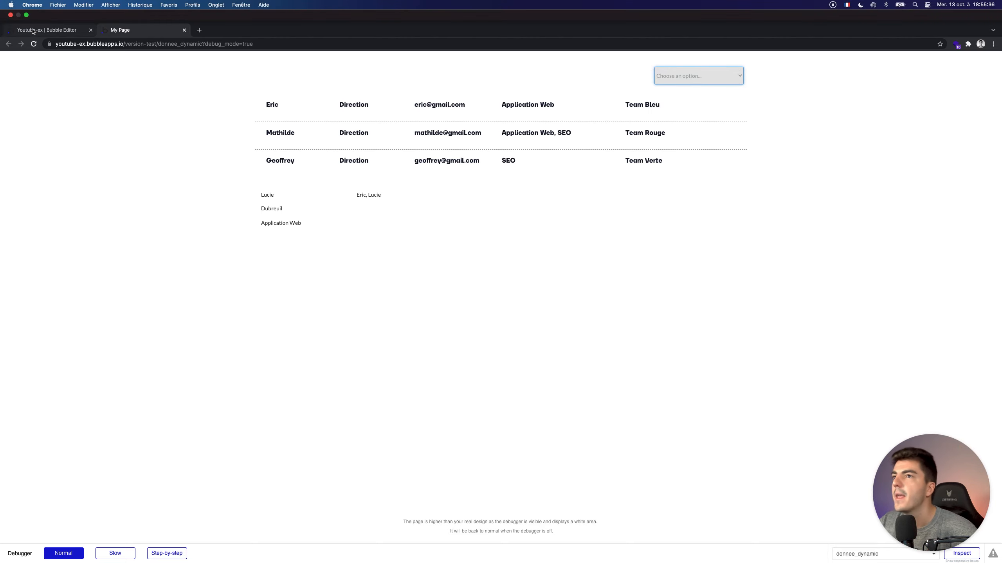
click(68, 31)
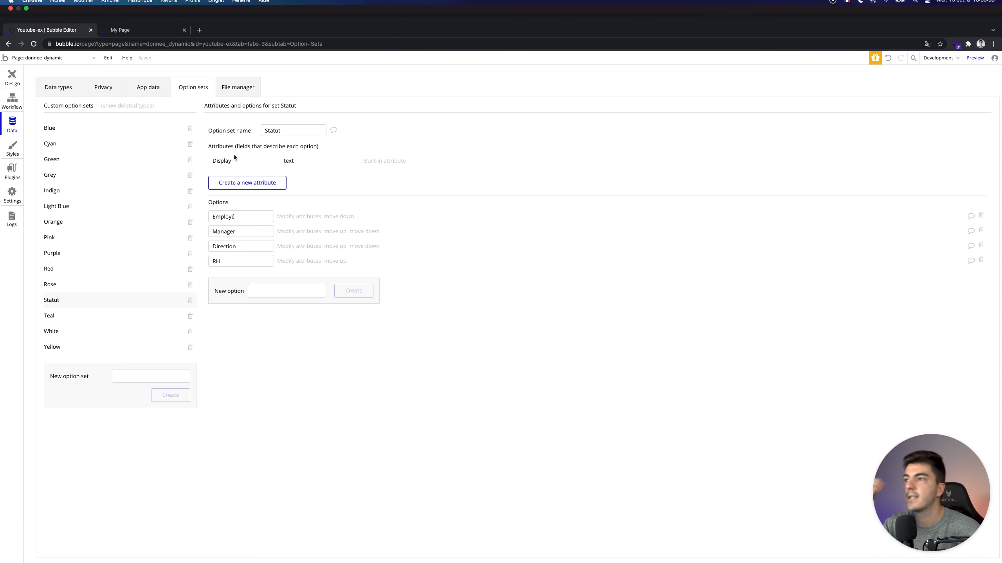
click(12, 57)
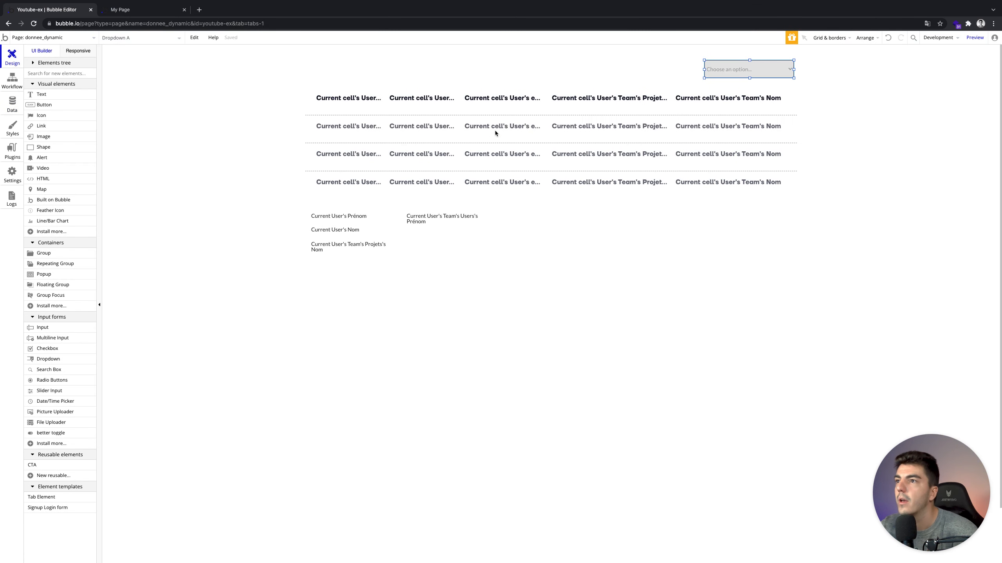
click(493, 134)
Set the user list's Search for Users constraint to Statut = Dropdown A's value.
click(727, 63)
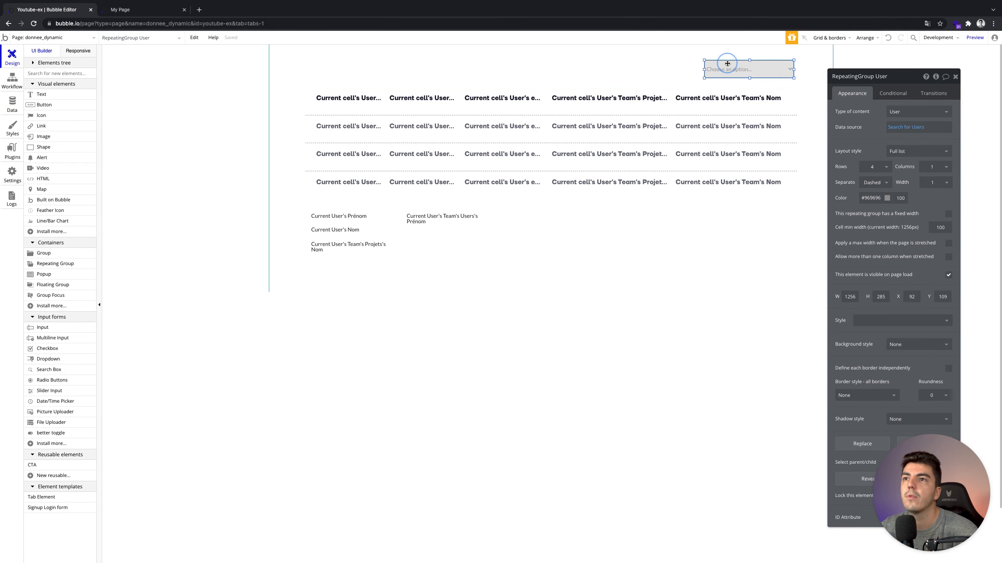
click(643, 119)
click(900, 128)
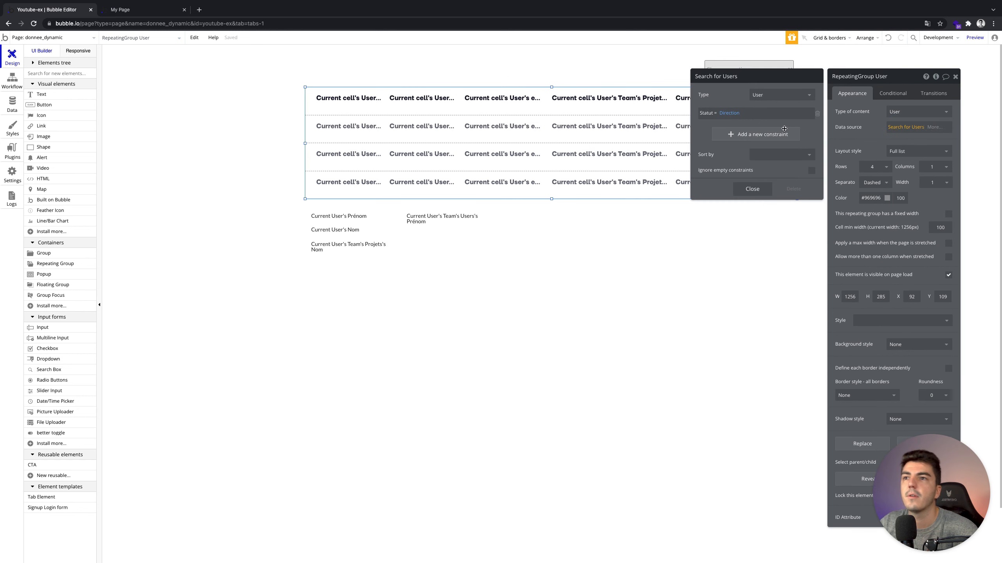
click(734, 114)
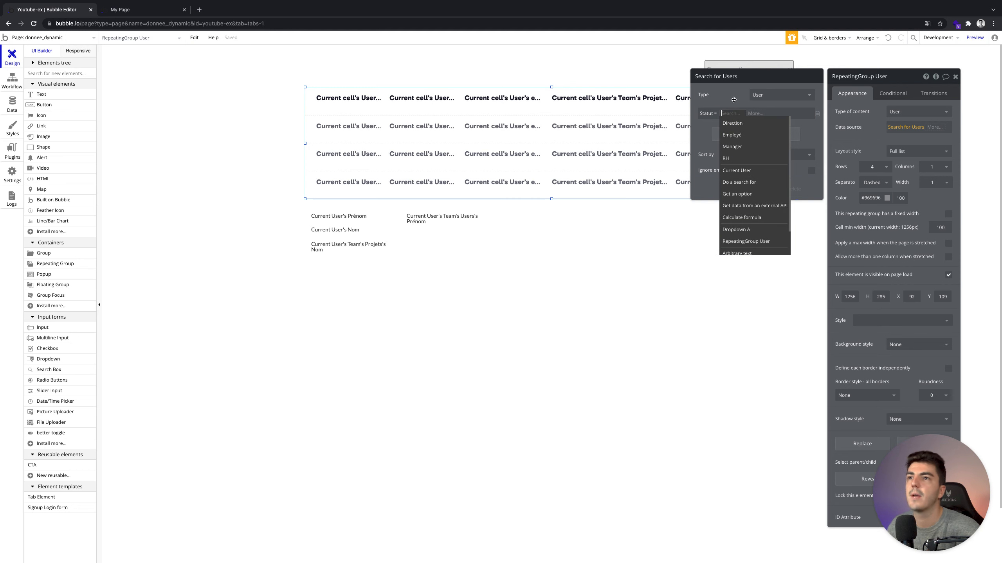
drag(750, 75, 615, 220)
click(636, 286)
click(605, 260)
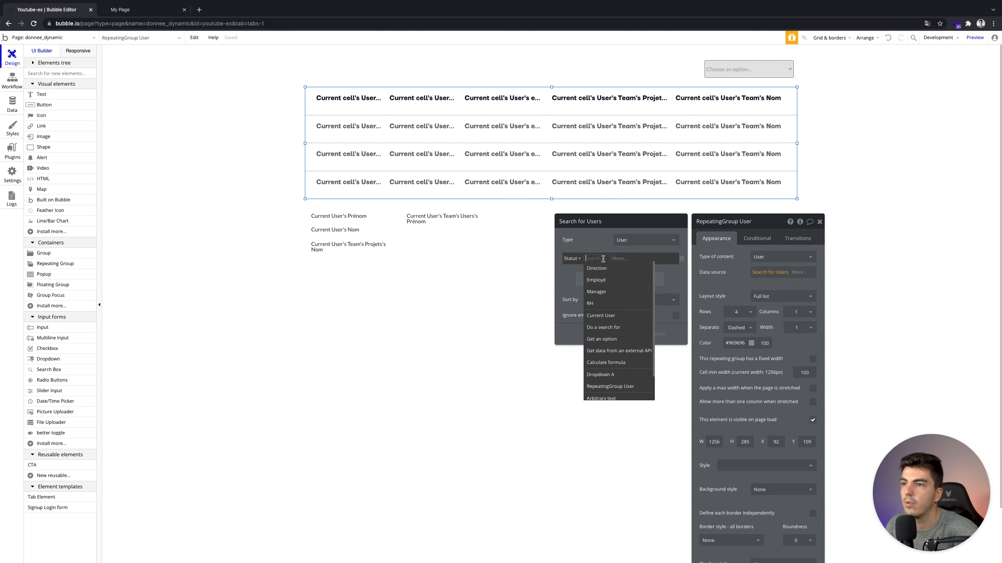
click(617, 370)
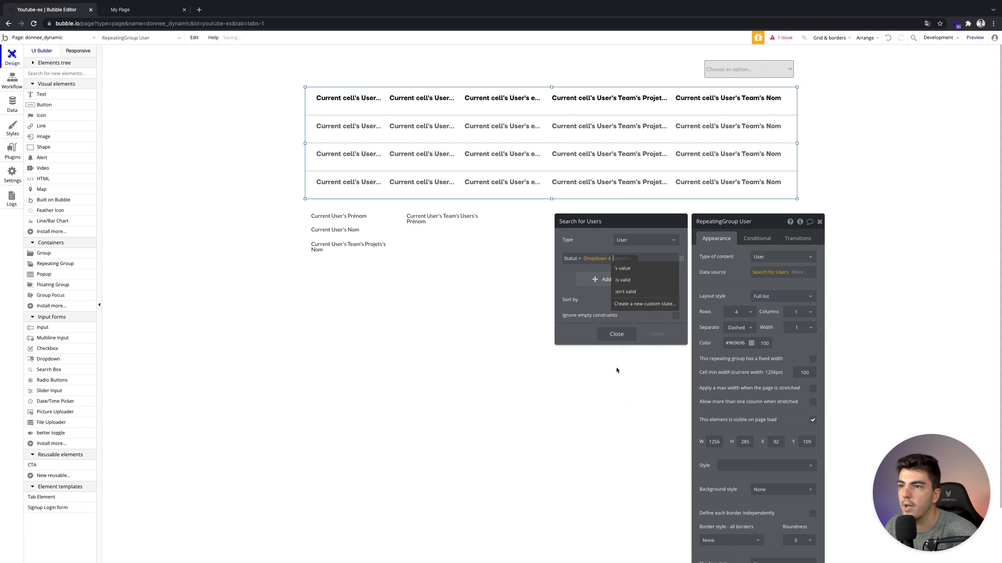
click(623, 268)
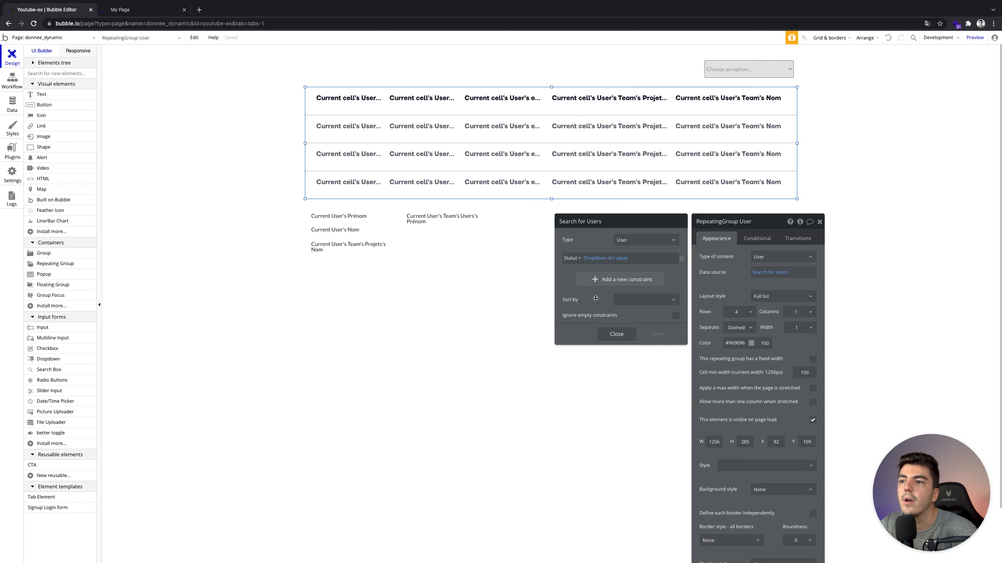
click(616, 335)
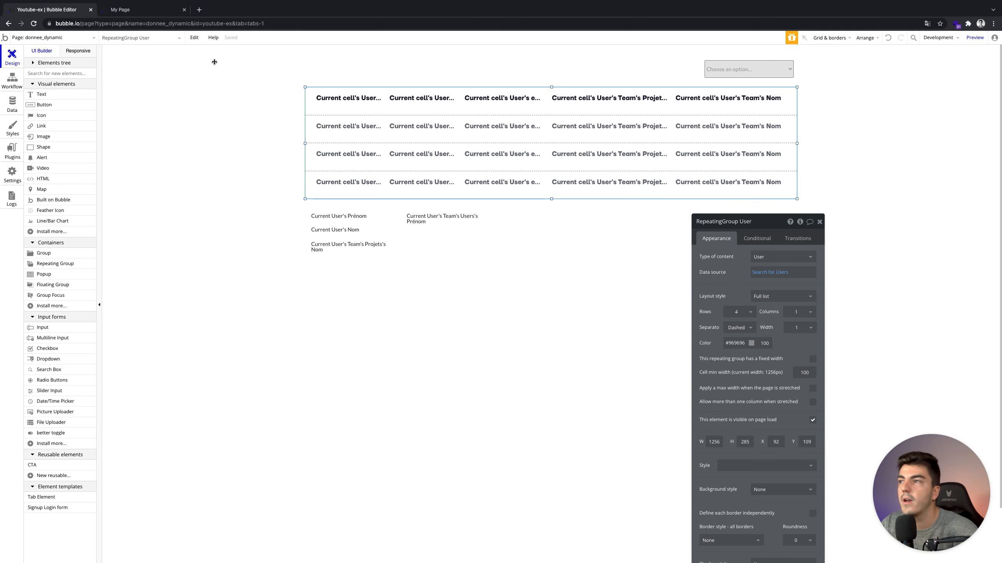
Reload the preview and see the user list empty while no status is selected.
click(144, 12)
click(223, 41)
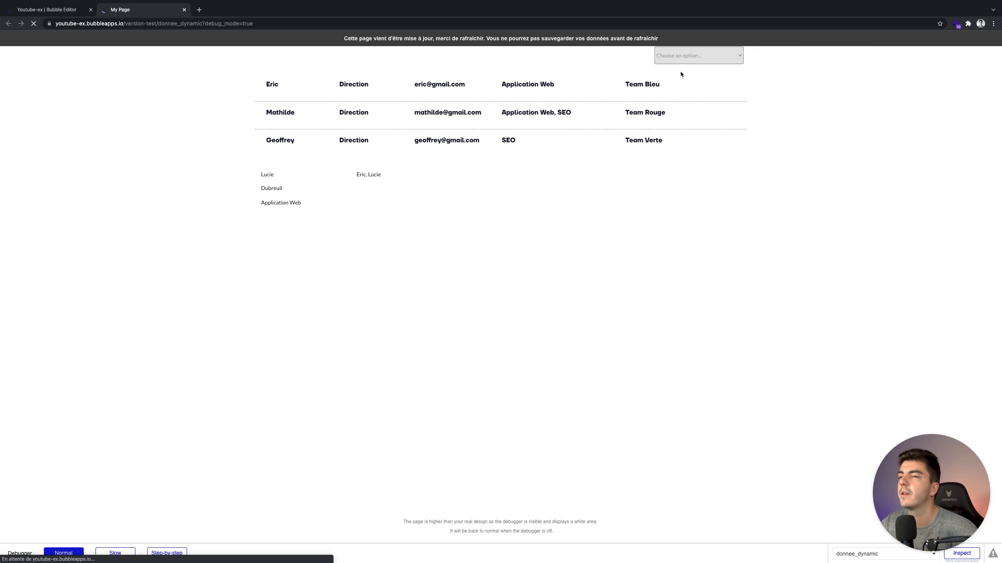
click(19, 12)
click(145, 10)
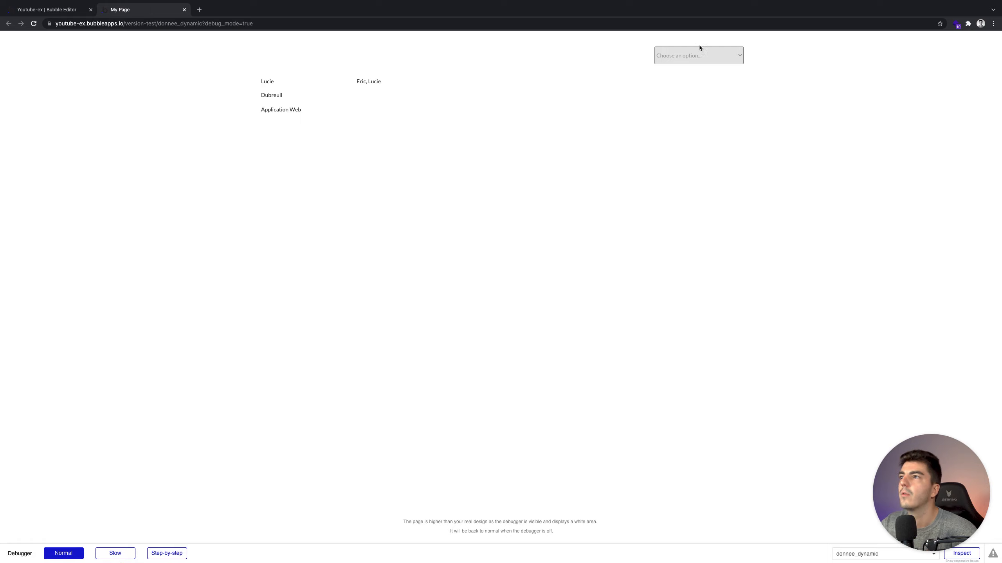
click(732, 54)
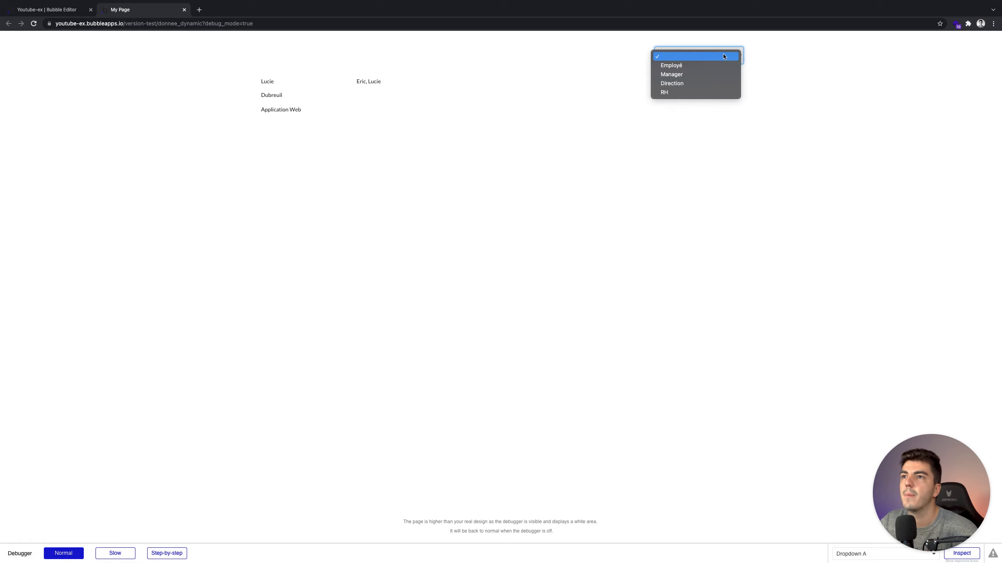
click(788, 55)
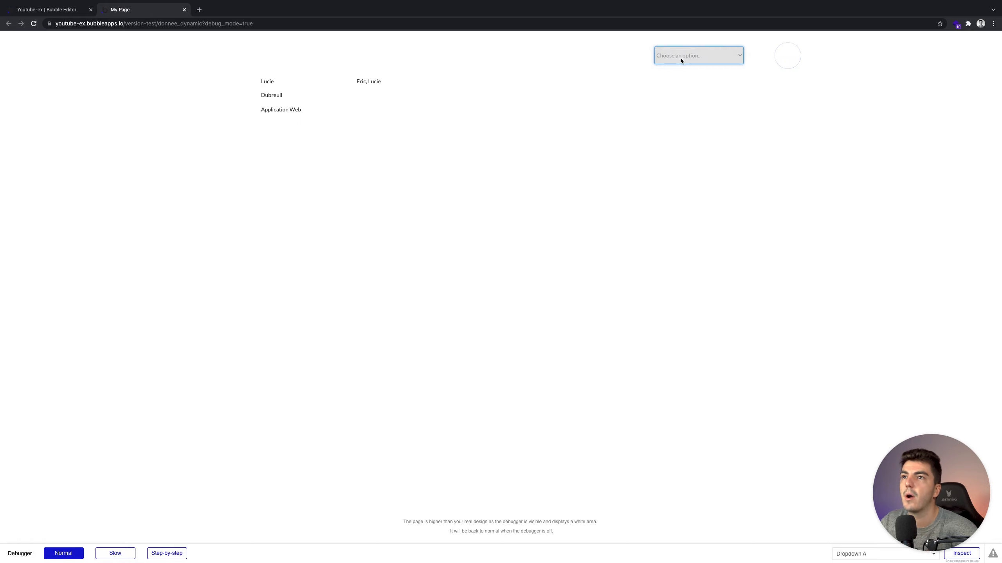
click(71, 11)
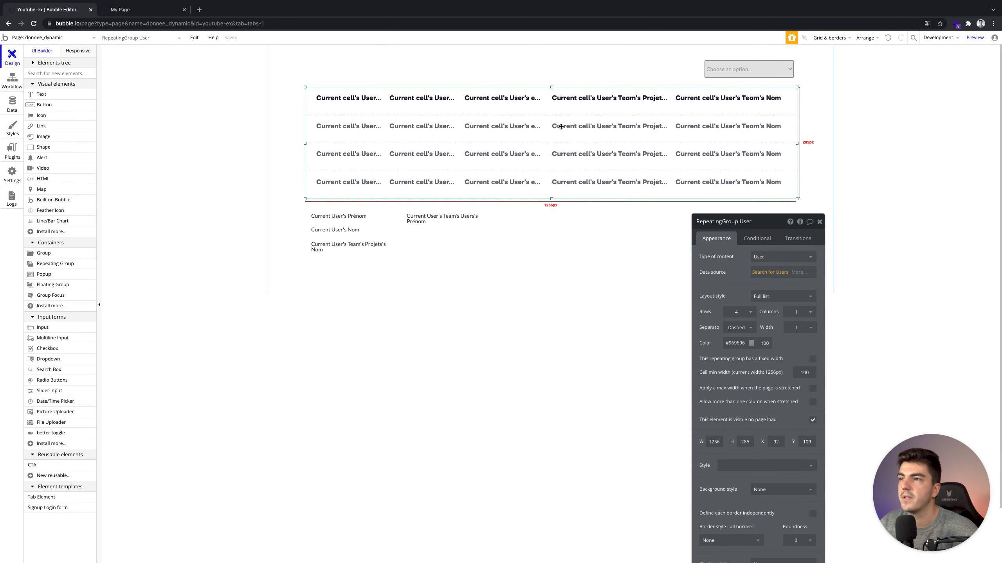
Make the Statut constraint ignore empty values and reload the preview.
click(770, 272)
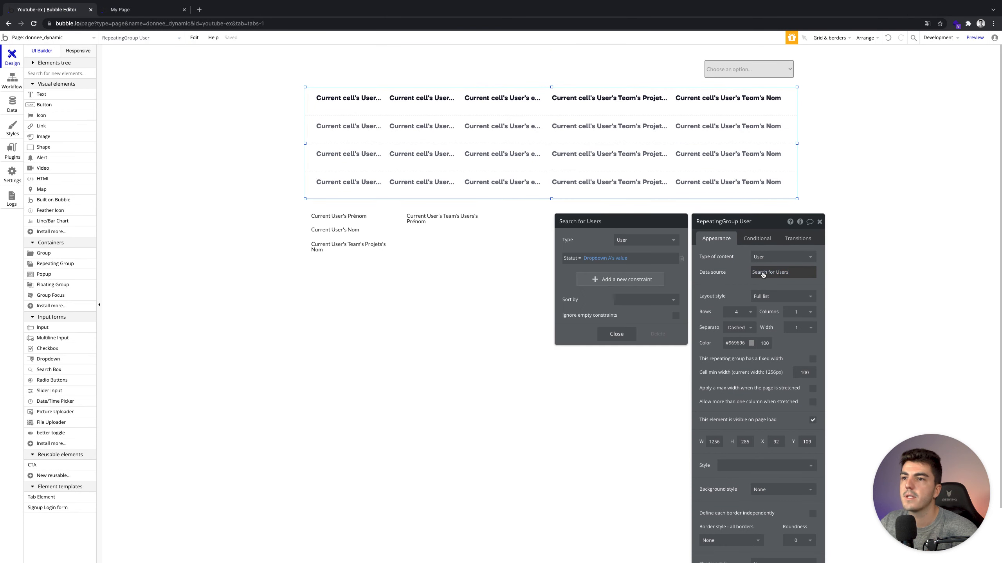
click(676, 316)
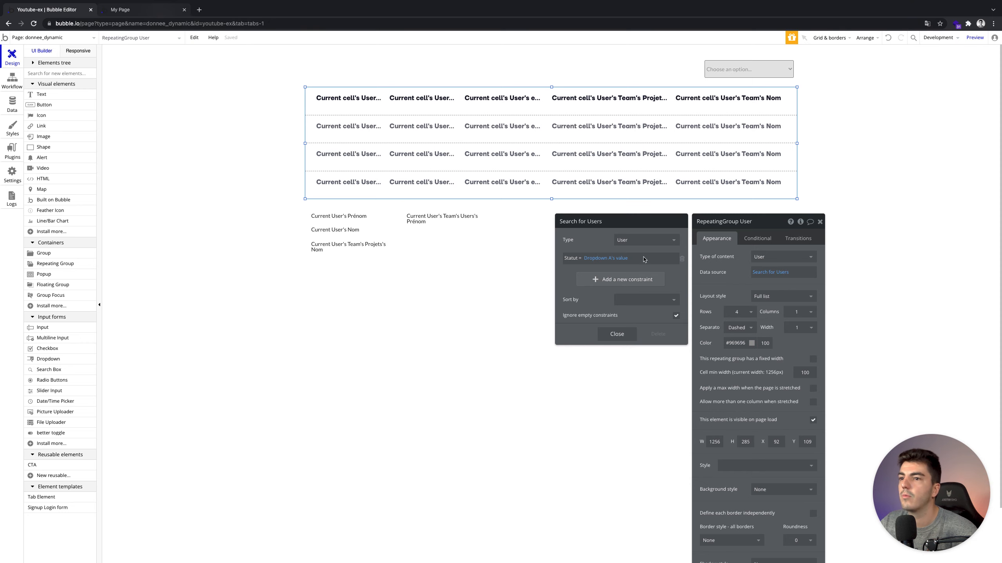
click(628, 335)
click(152, 10)
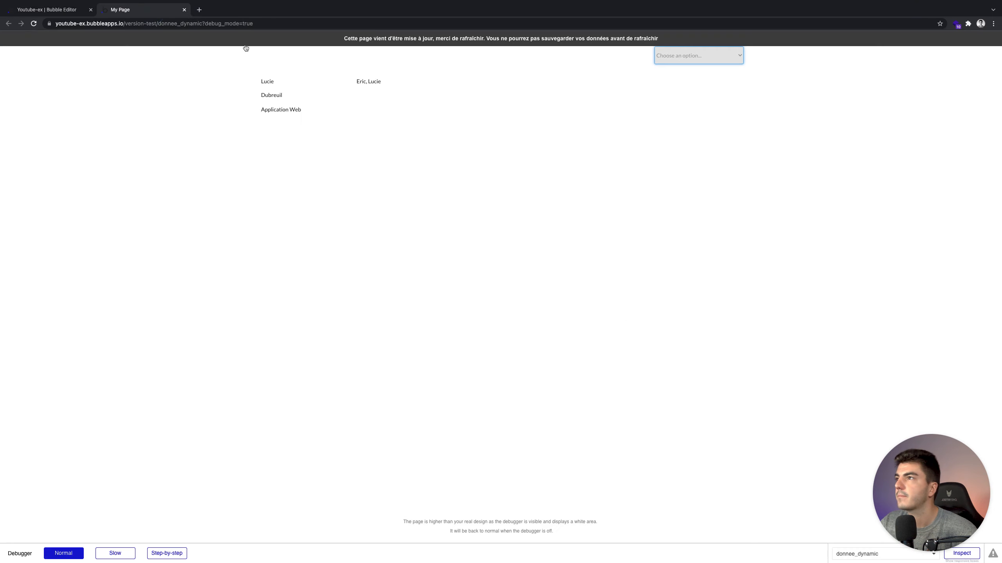
key(super+r)
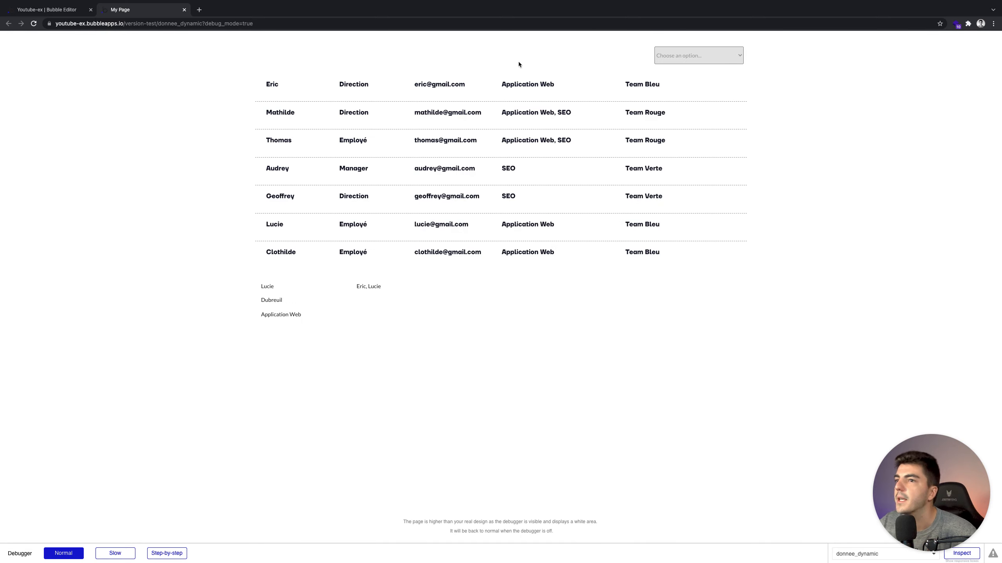
Filter the list by Employé, Manager, Direction and RH, then clear the filter to show all seven users.
click(693, 59)
click(692, 62)
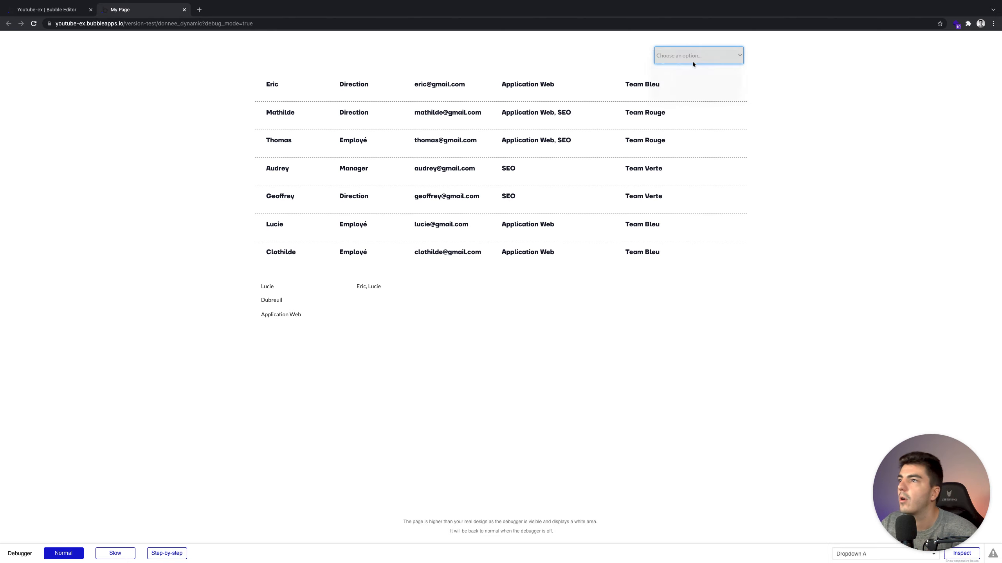
click(693, 58)
click(694, 65)
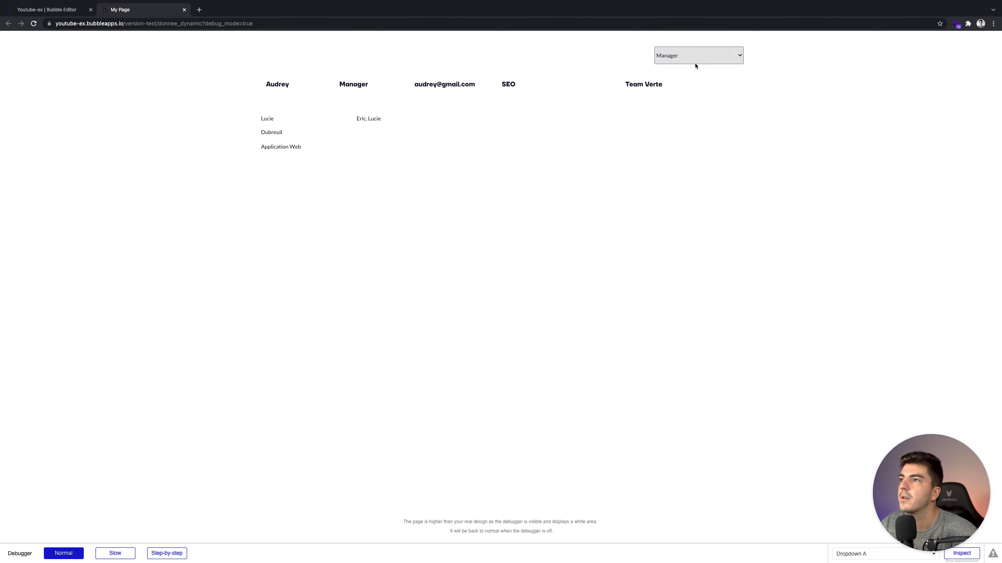
click(693, 56)
click(691, 64)
click(692, 58)
click(690, 62)
click(691, 58)
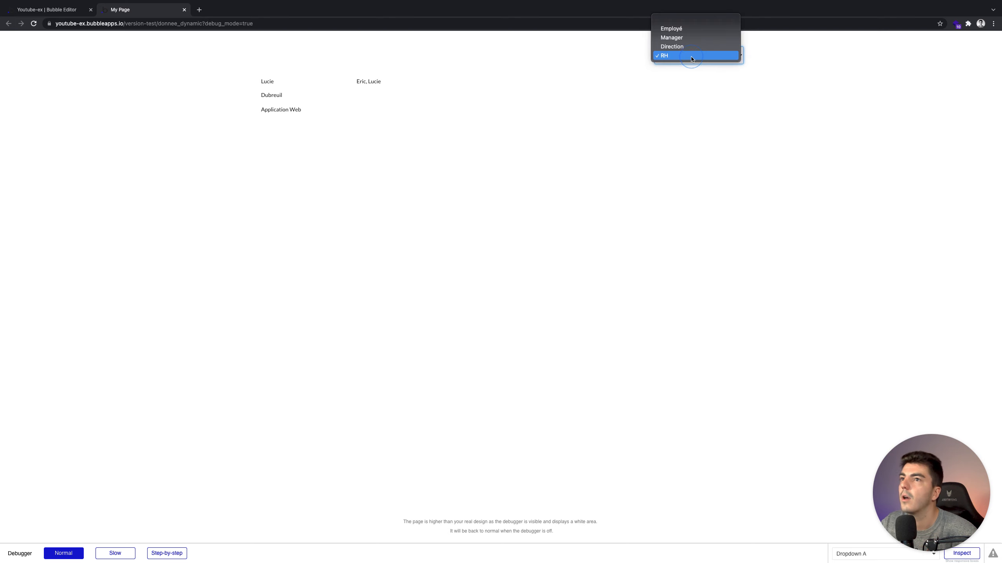
click(689, 20)
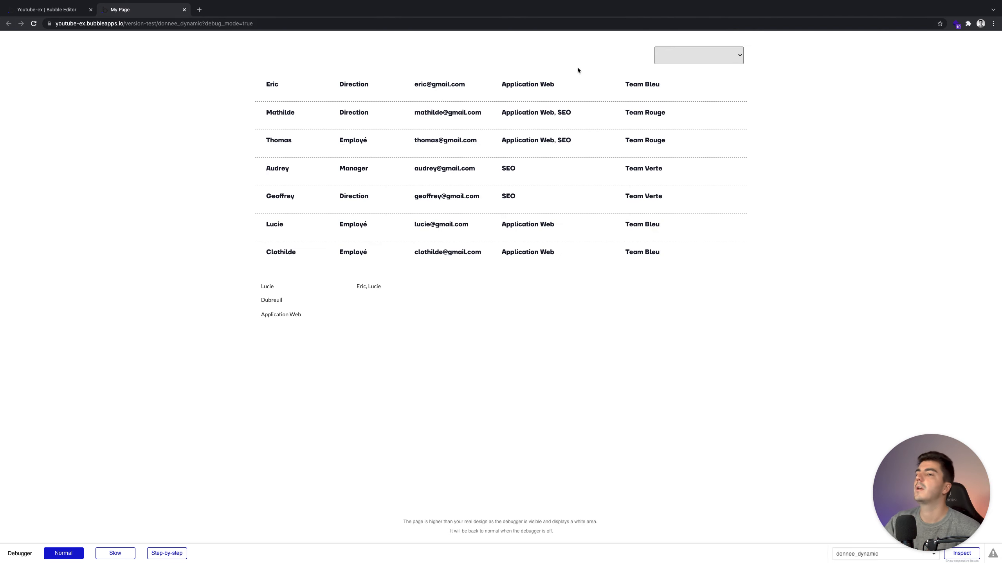
click(193, 139)
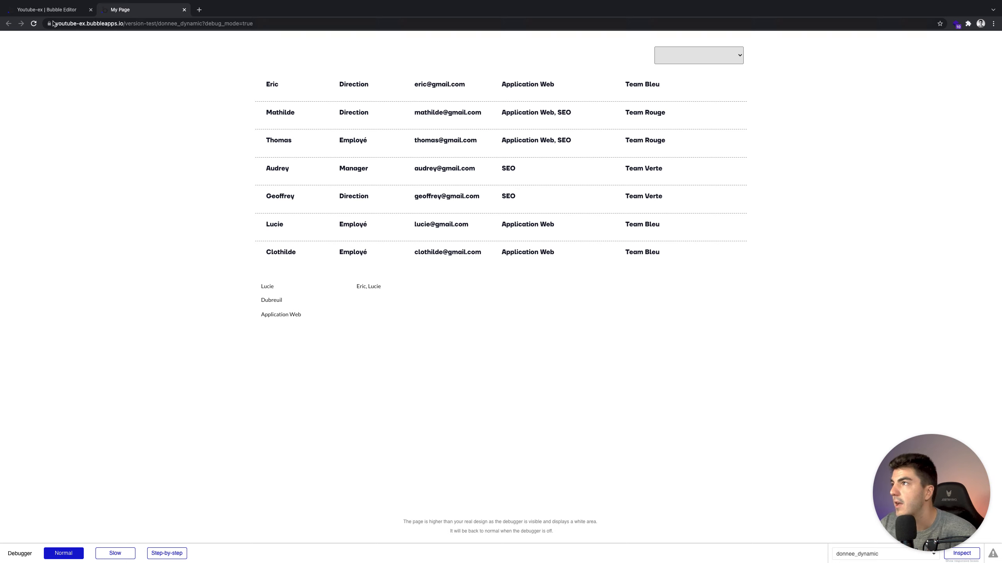
click(51, 10)
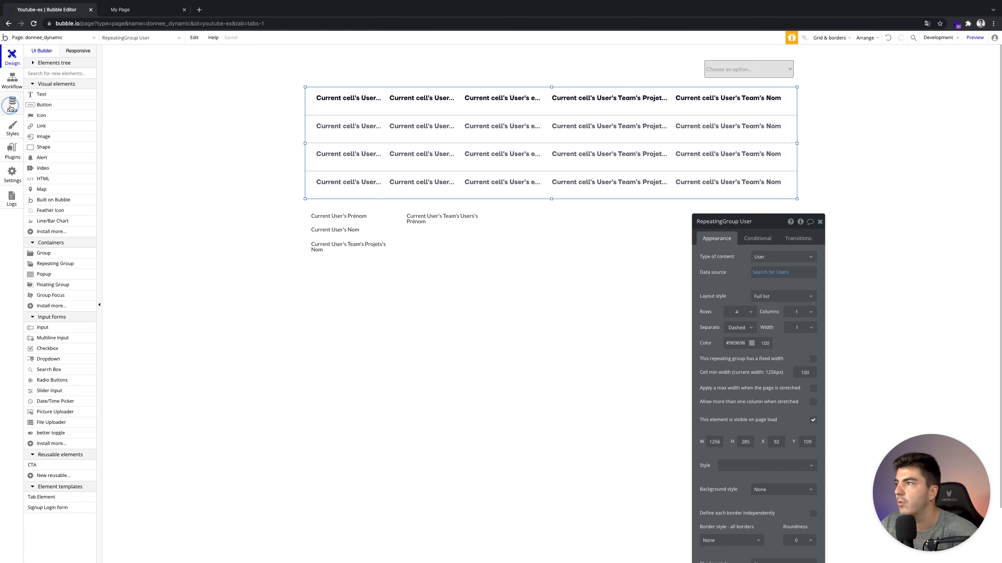
Create a new option set named Menu.
click(11, 108)
click(131, 358)
text(Menu)
click(185, 377)
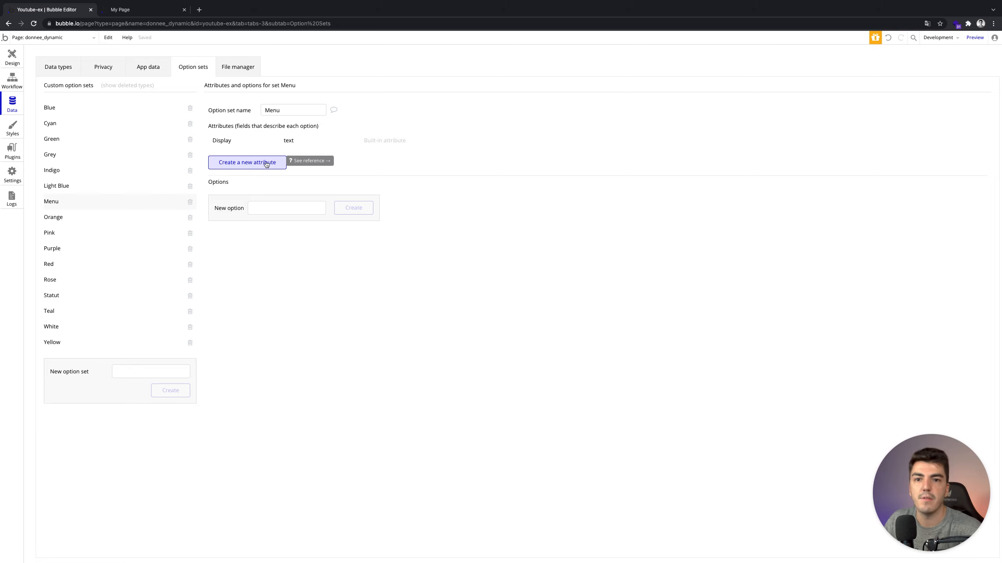
Add Mon Compte as the first Menu option.
click(273, 207)
text(S)
key(BackSpace)
text(Mon Compte)
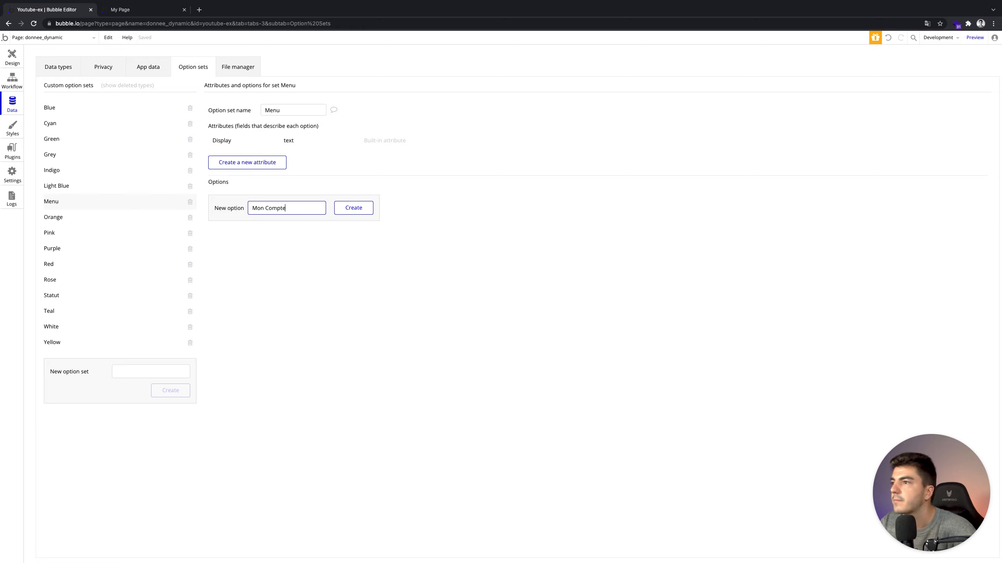
click(347, 205)
Add a second Menu option, named Les employés.
click(280, 220)
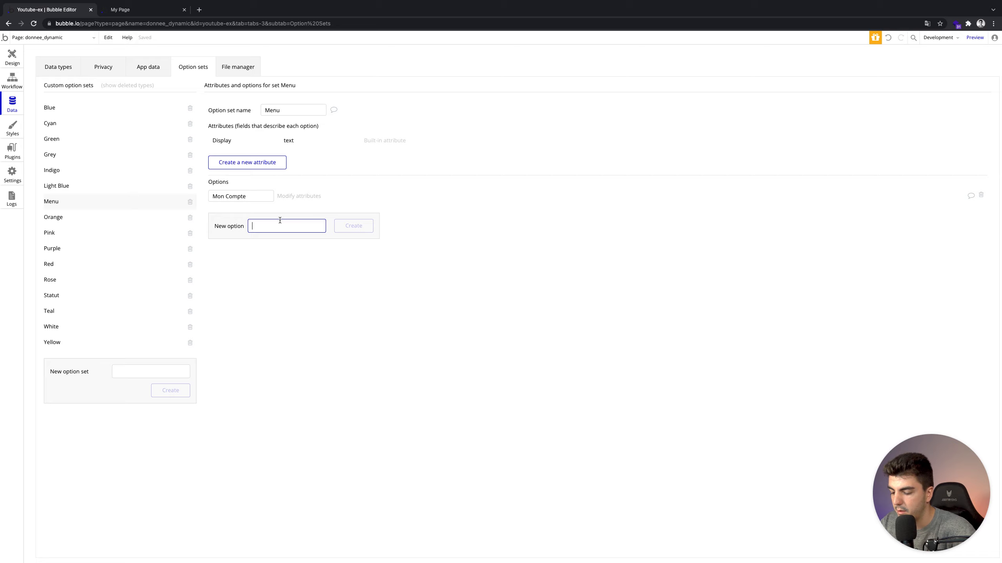
text(M)
key(BackSpace)
text(Mes)
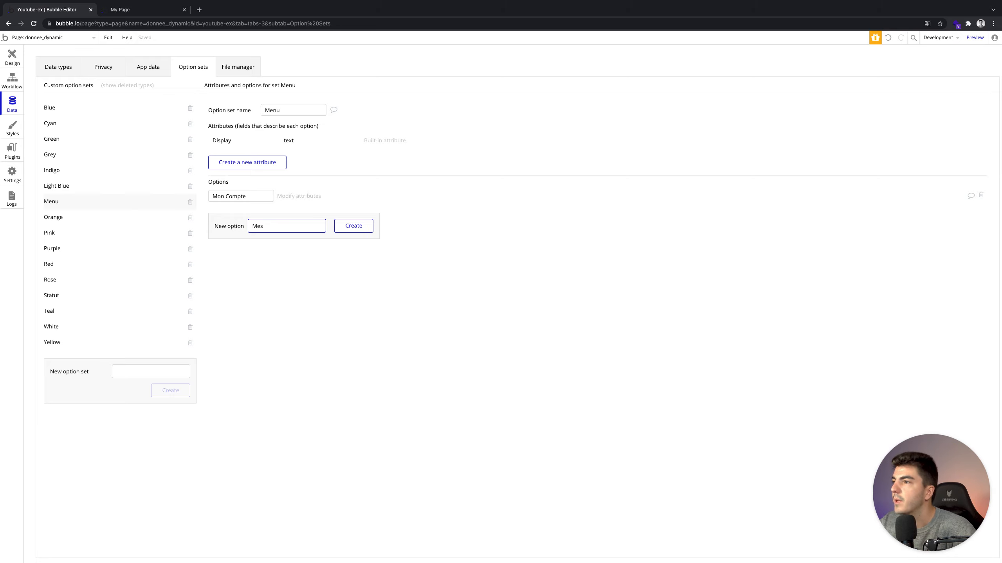
text( notes)
double_click(270, 226)
text(Notes)
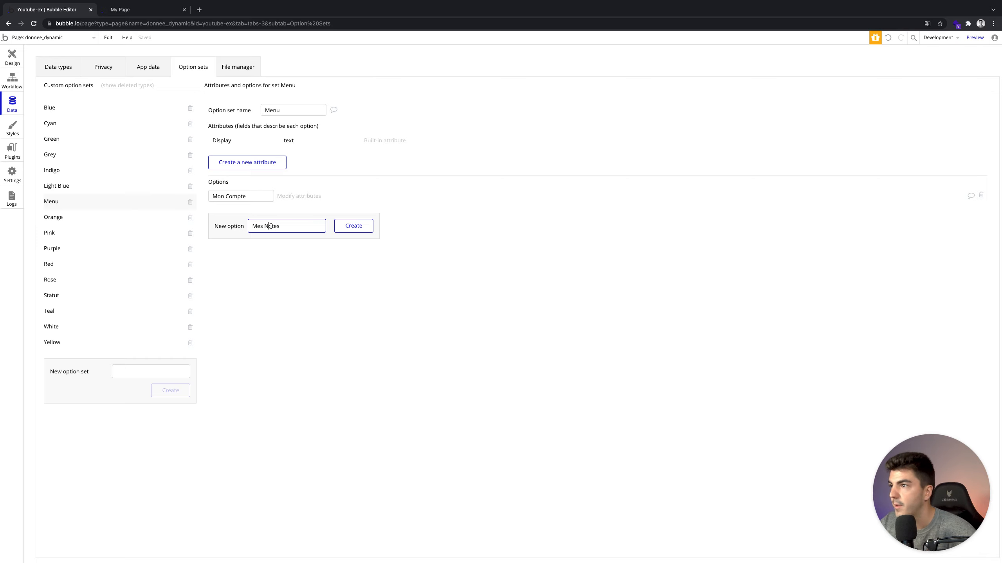
triple_click(298, 223)
text(L)
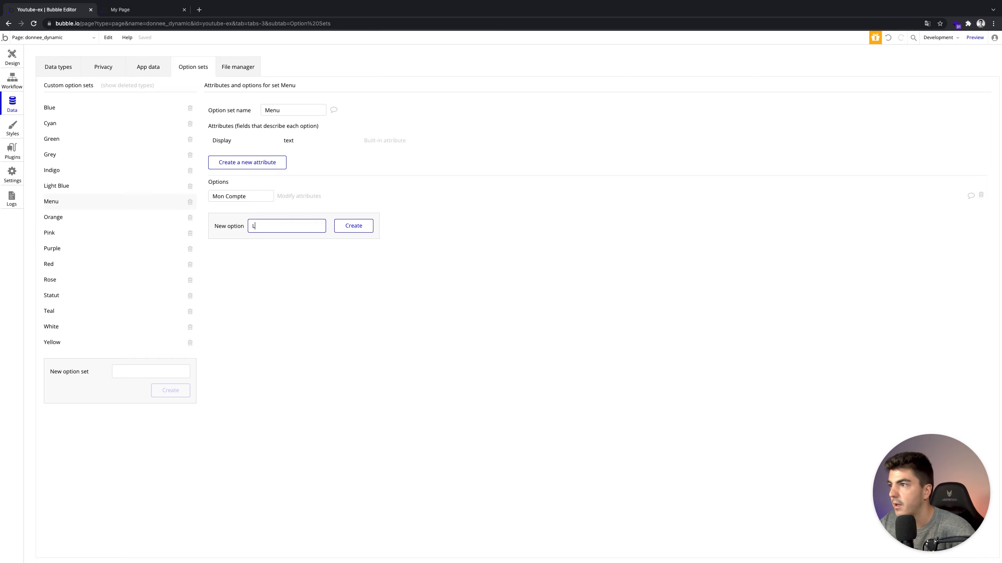
text(Es employés)
click(363, 226)
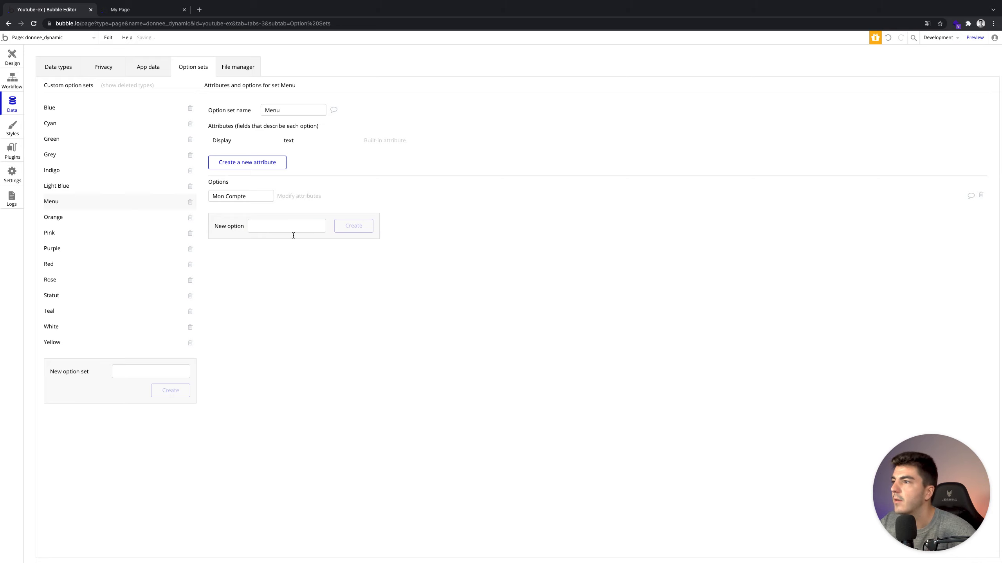
Add Se Déconnecter and recapitalise the second option to Les Employés.
click(283, 235)
text(Se Dé)
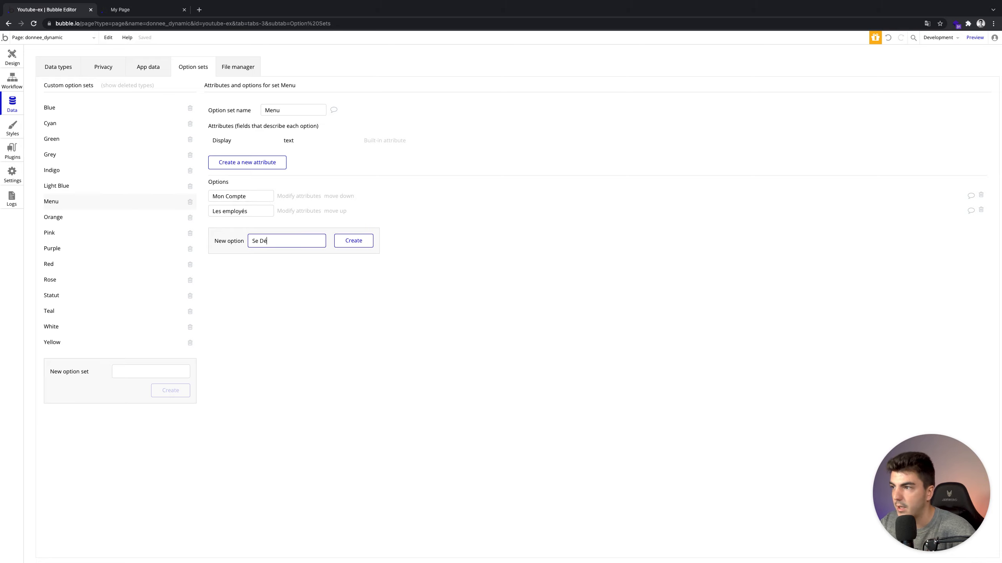
text(connecter)
click(347, 239)
click(224, 210)
key(BackSpace)
text(E)
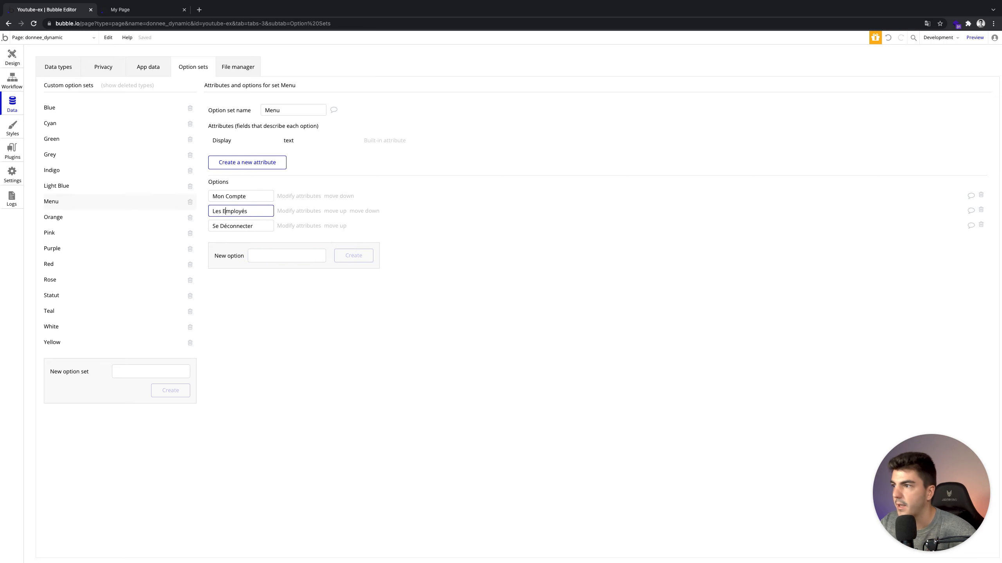
click(402, 225)
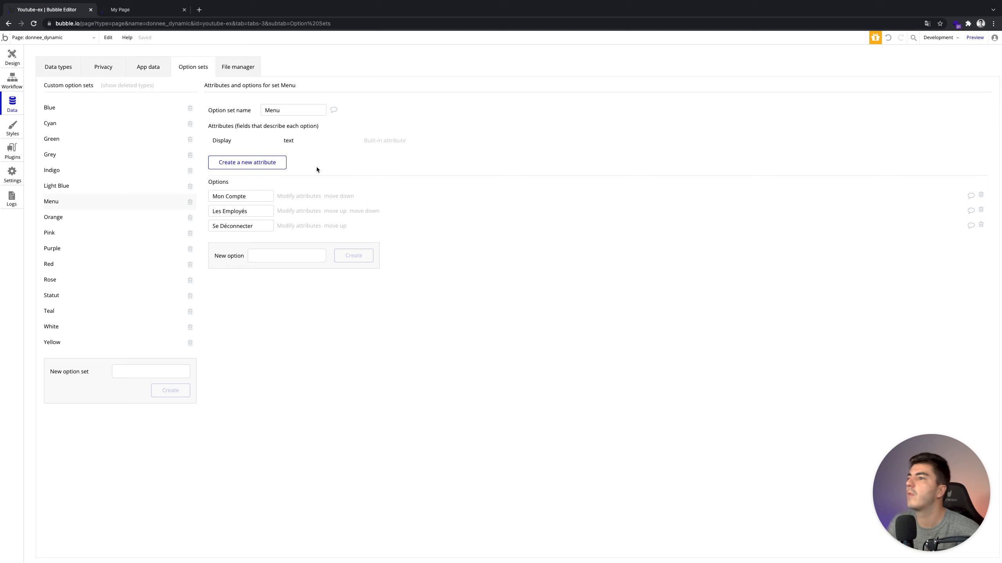
Inspect the Mon Compte and Les Employés attributes unchanged, then view the Feather Icons plugin details.
click(303, 196)
click(83, 79)
click(928, 146)
click(302, 211)
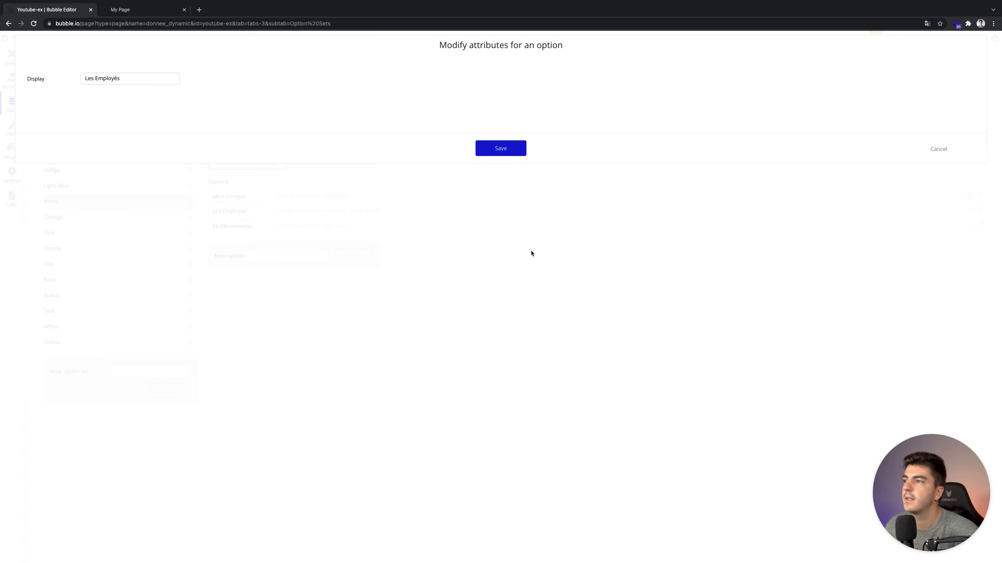
click(933, 151)
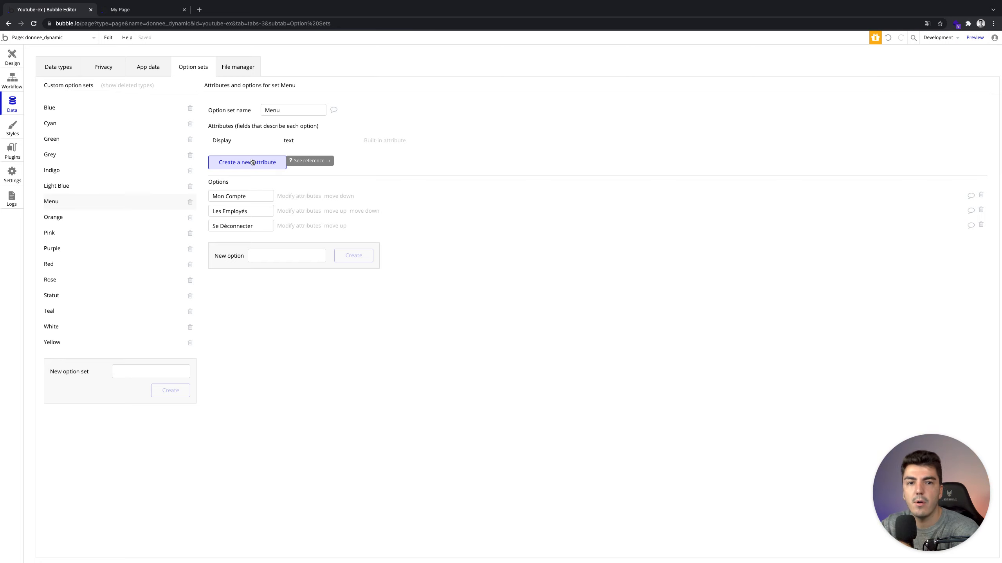
click(9, 151)
click(80, 132)
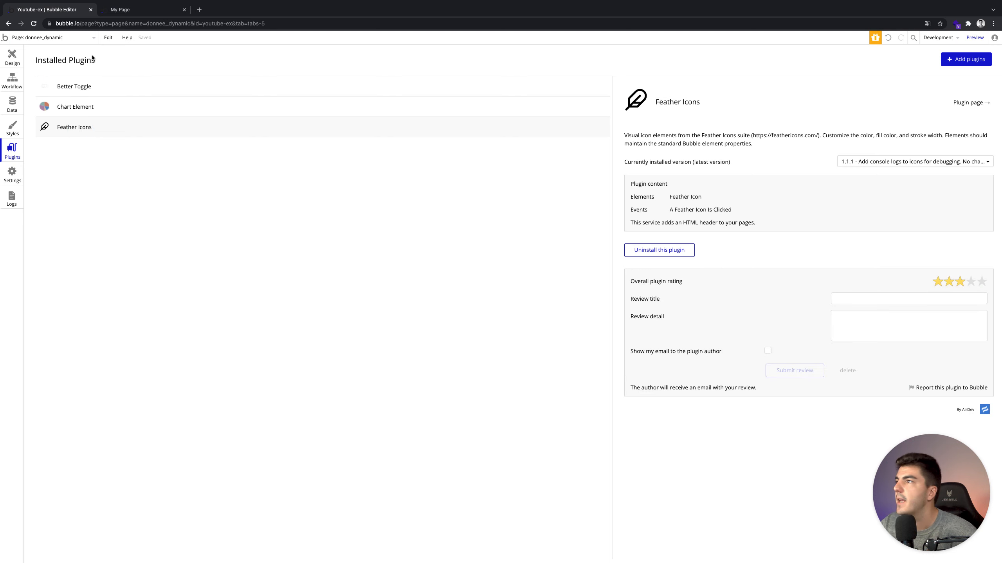
Open the Feather icons website in a new browser tab.
click(189, 12)
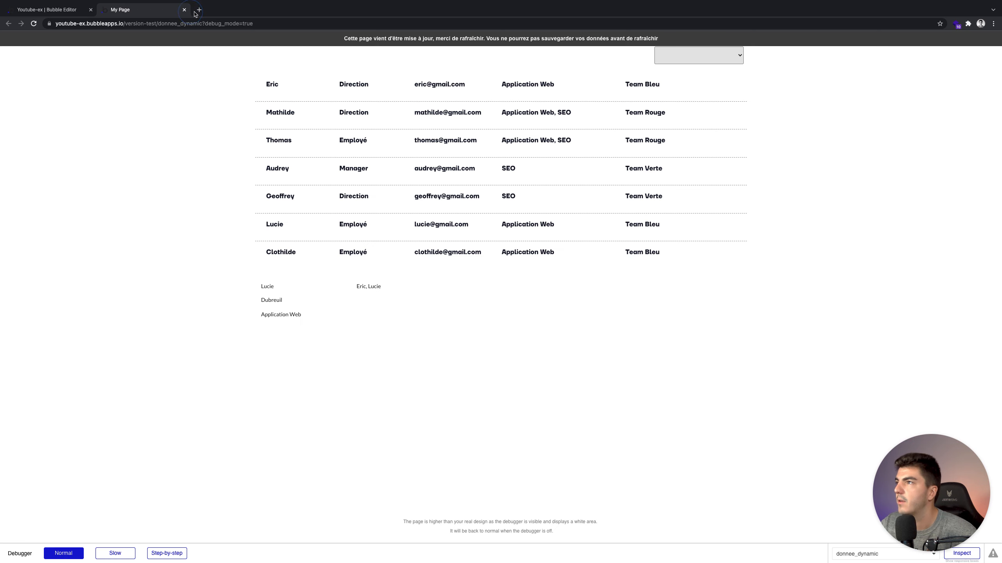
click(198, 11)
text(feat)
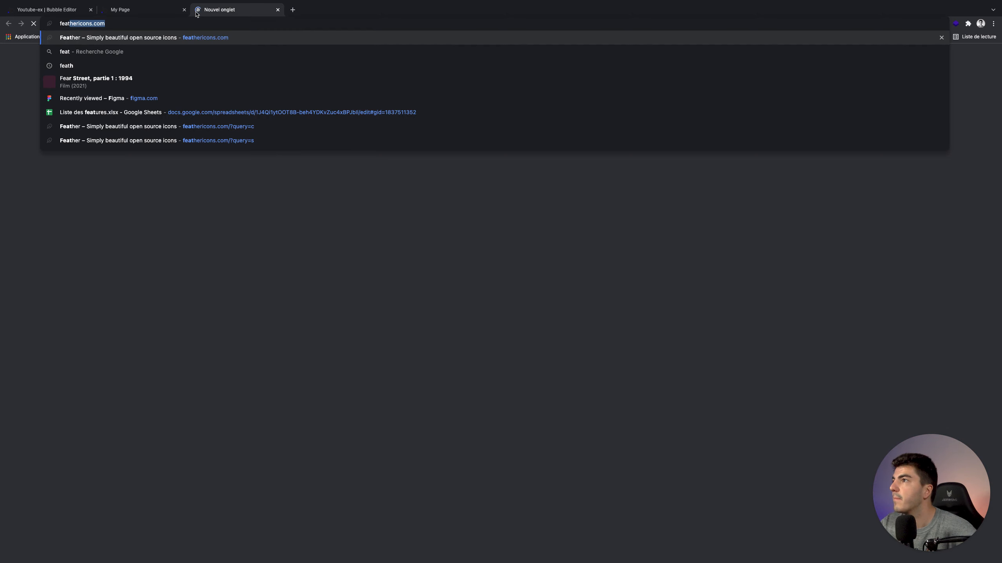
key(Return)
Add a text attribute for the icon to the Menu option set.
click(47, 9)
click(22, 101)
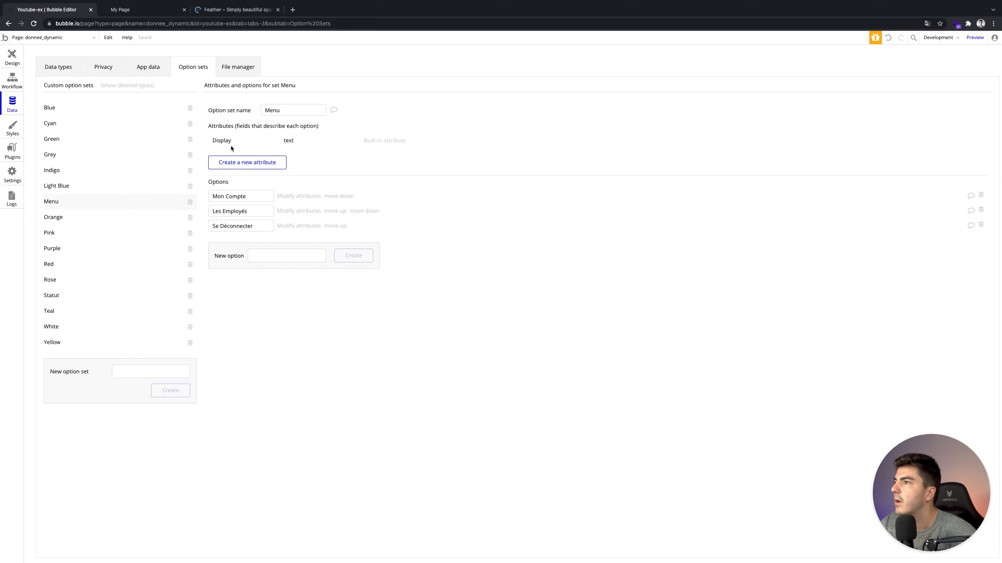
click(268, 167)
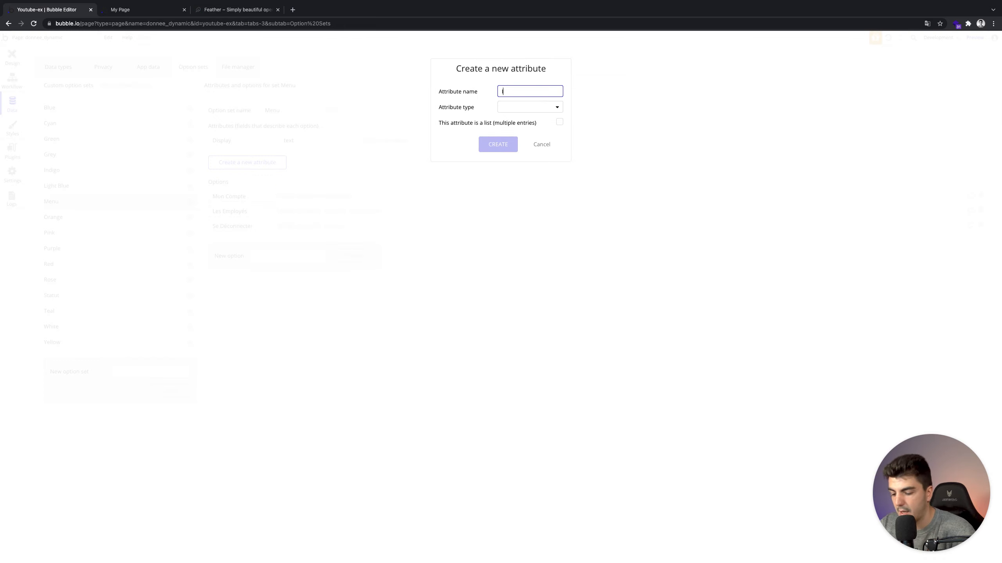
text(Id)
text(Icon)
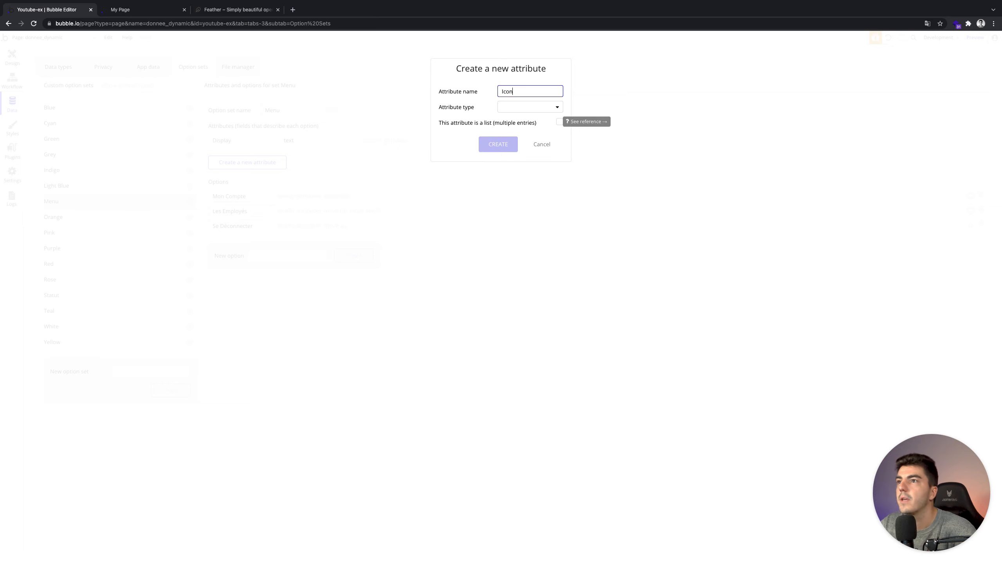
click(244, 9)
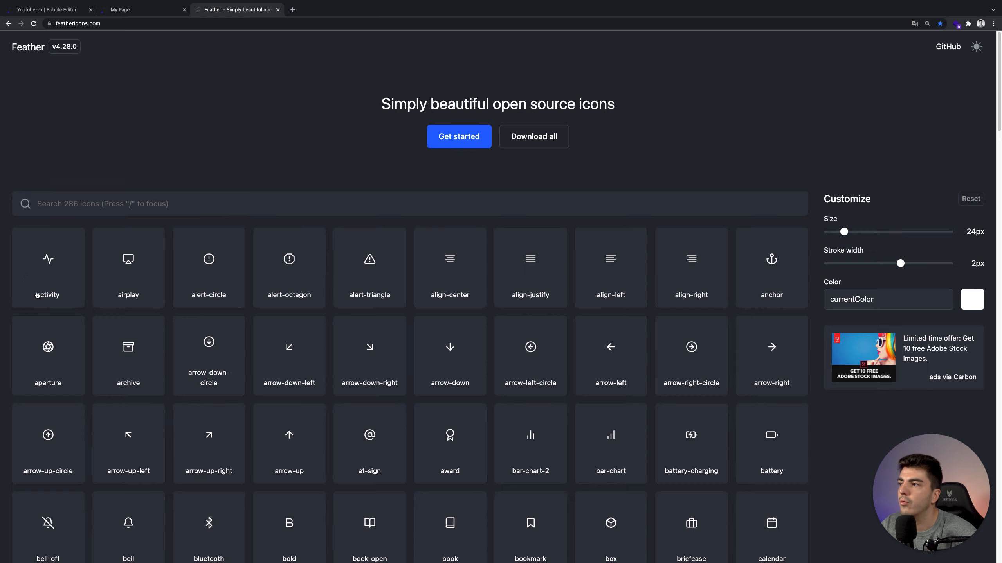
click(35, 10)
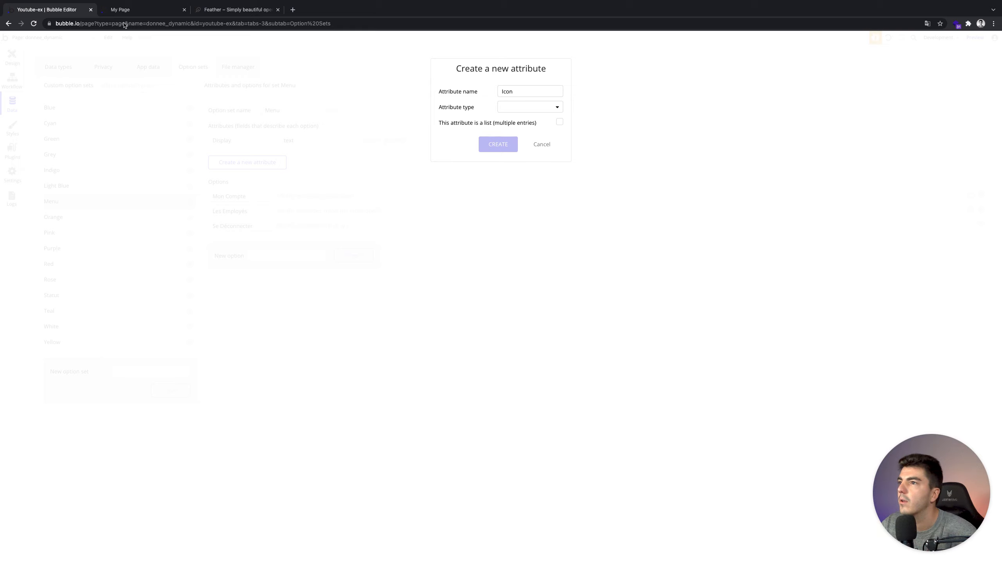
click(542, 113)
click(533, 119)
click(500, 144)
Add a text attribute Couleur to the Menu option set.
click(267, 179)
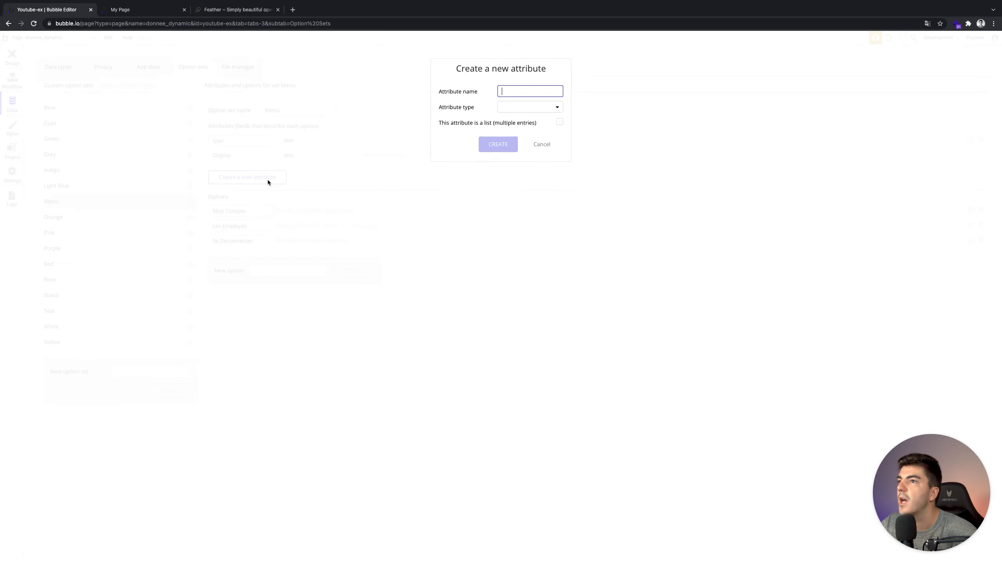
text(Couleur)
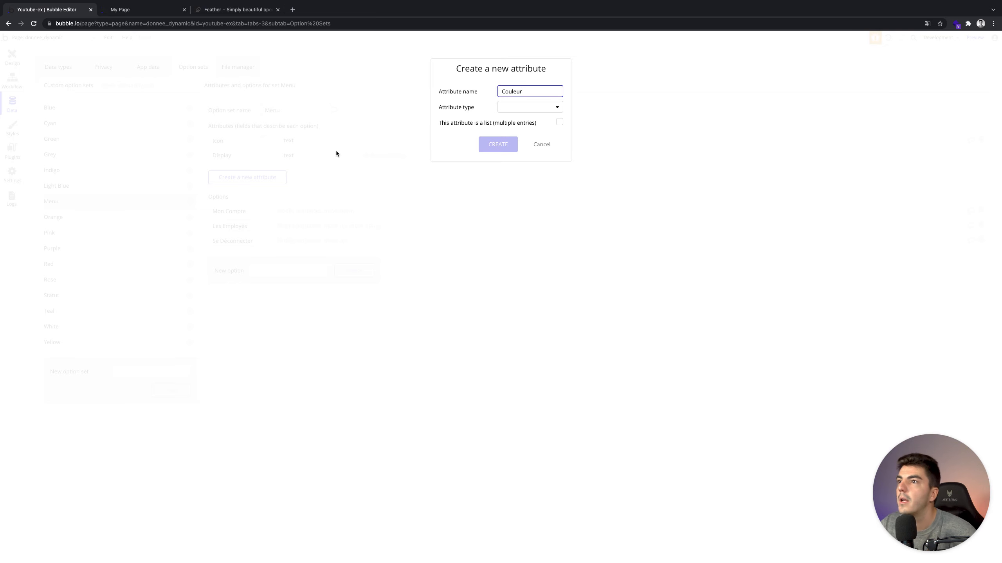
click(529, 111)
click(528, 119)
click(500, 144)
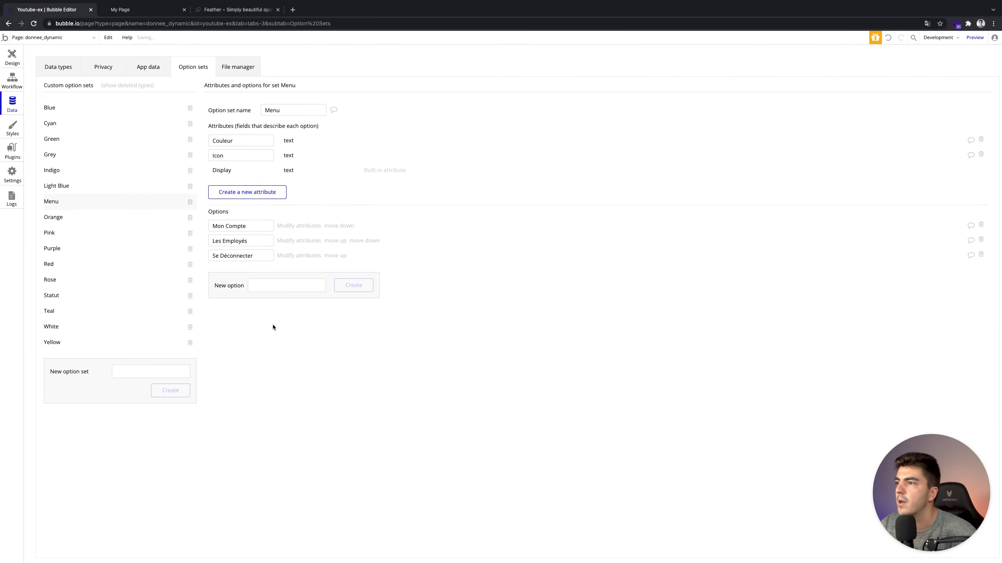
click(10, 59)
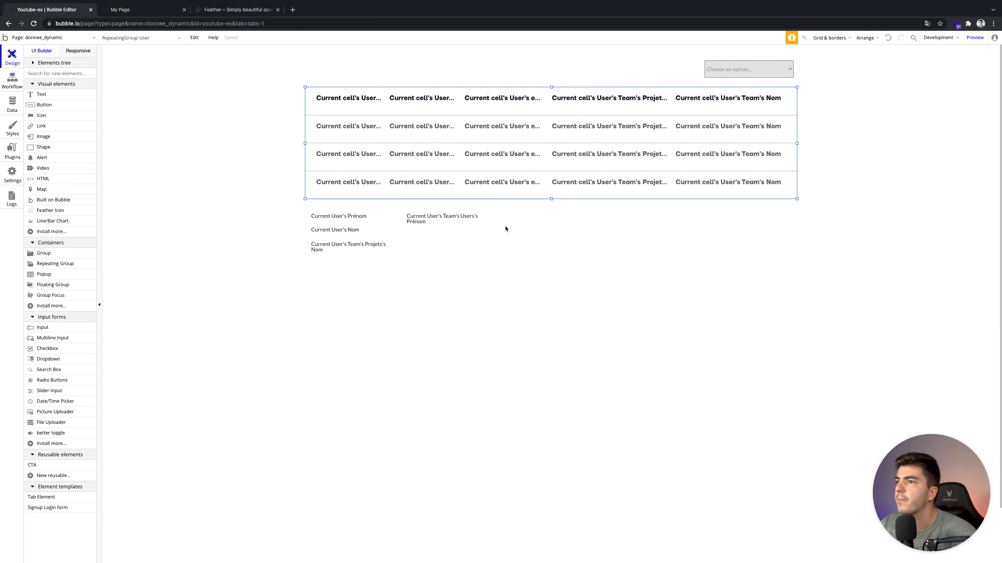
Extend the page height to 1265 and draw a repeating group right of the user texts.
double_click(522, 177)
drag(550, 292, 552, 539)
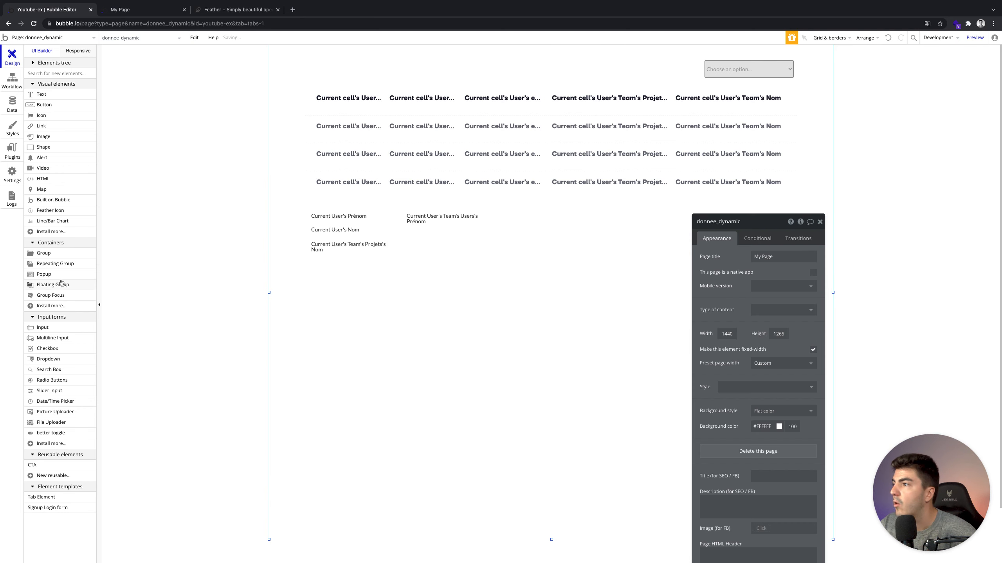
click(51, 264)
mouse_move(584, 219)
mouse_down()
mouse_move(715, 264)
mouse_move(808, 199)
mouse_up()
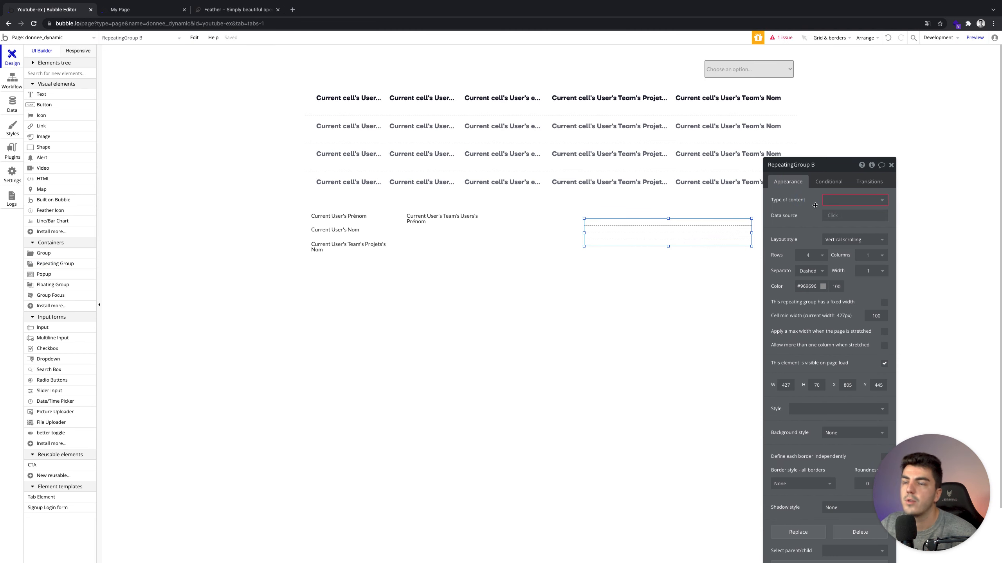
Set the repeating group's content type to Menu, data source All Menu, and Full list layout.
click(851, 201)
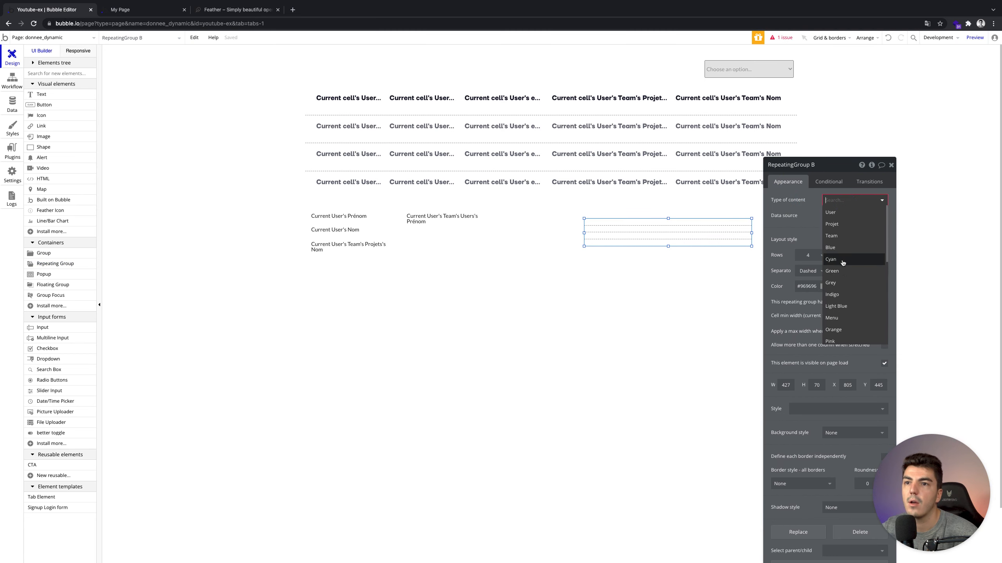
scroll(846, 296, down, 2)
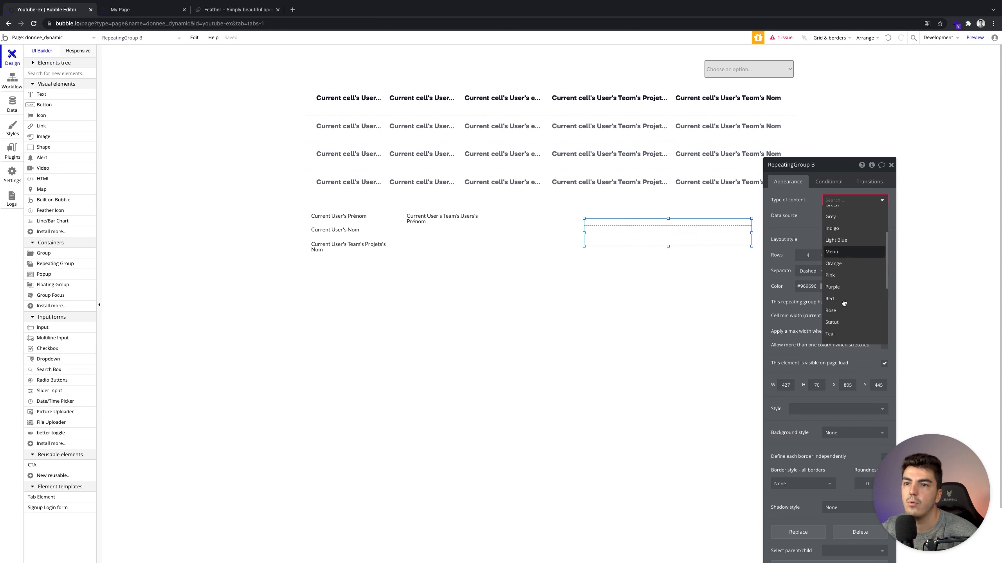
click(836, 251)
click(835, 218)
click(837, 240)
click(836, 240)
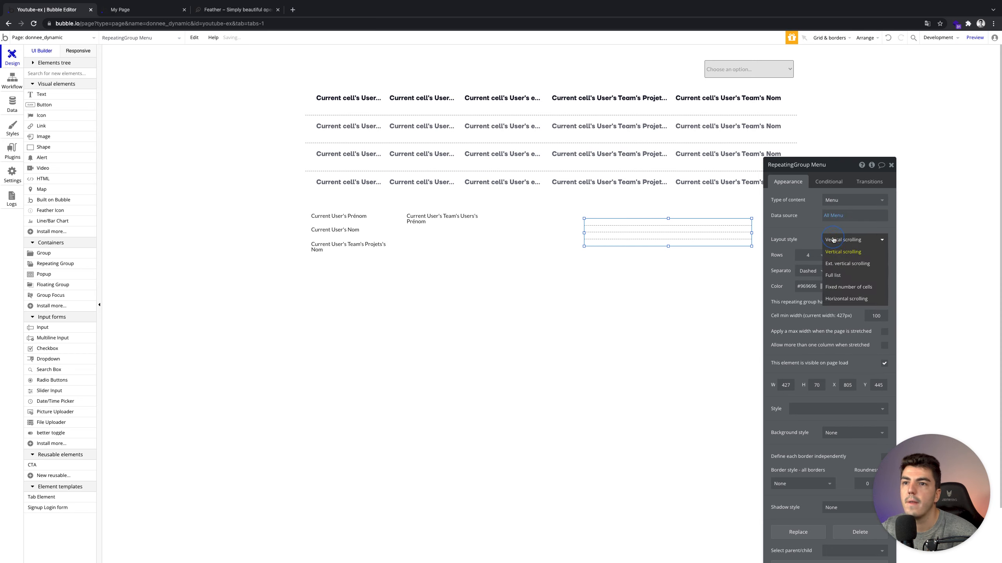
click(833, 277)
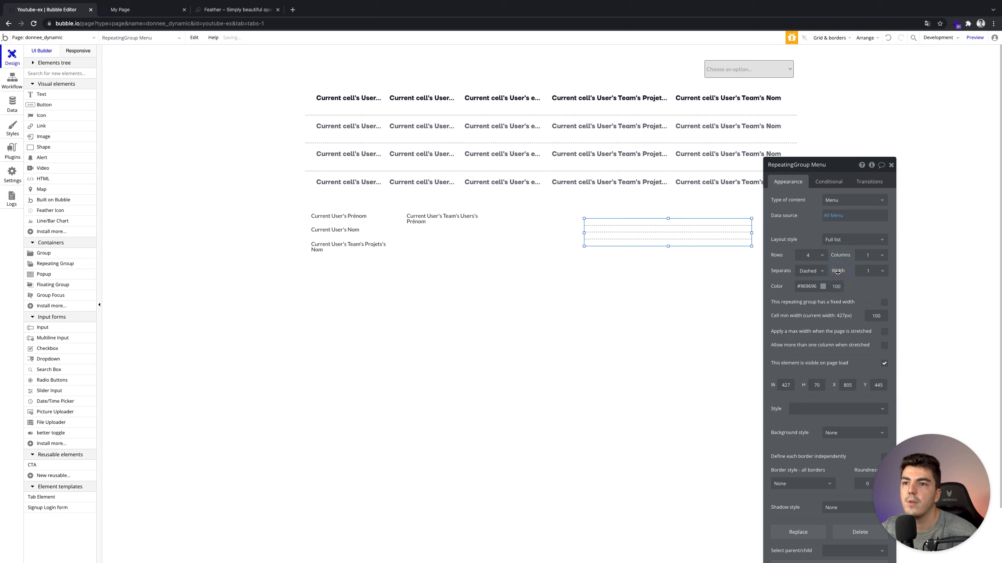
Set the list to 1 row, 1 column and no separator, then close its properties.
click(817, 255)
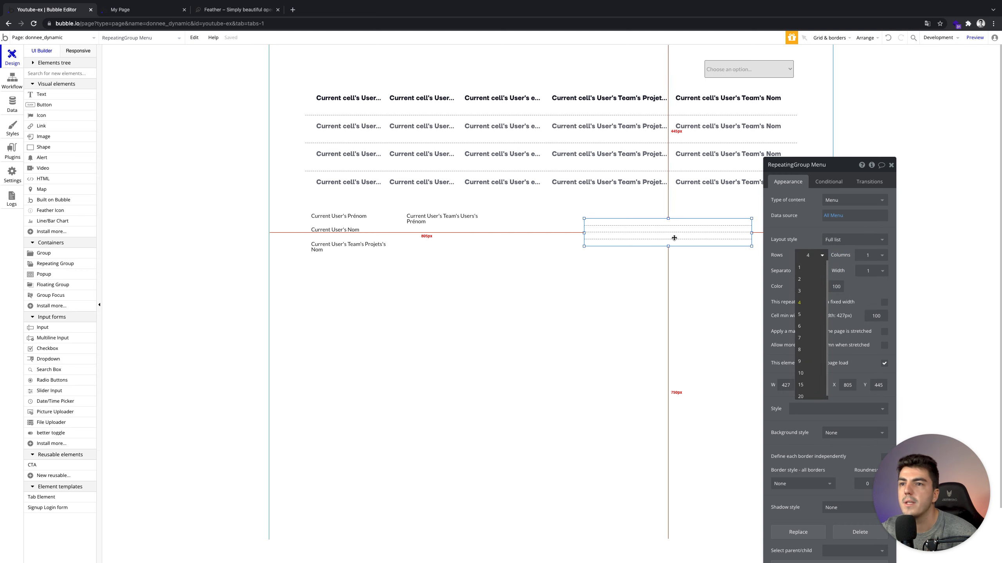
click(799, 268)
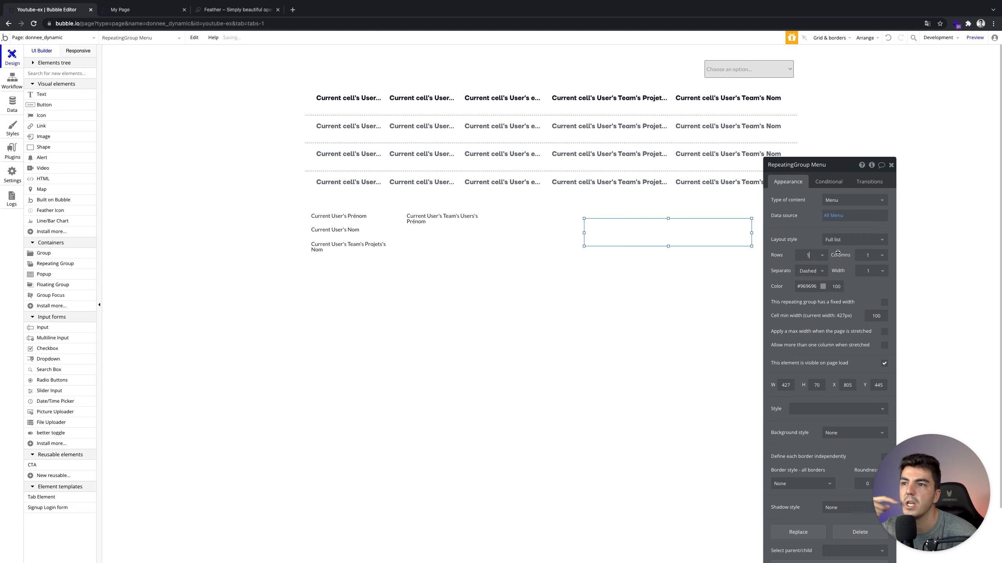
click(866, 254)
click(866, 266)
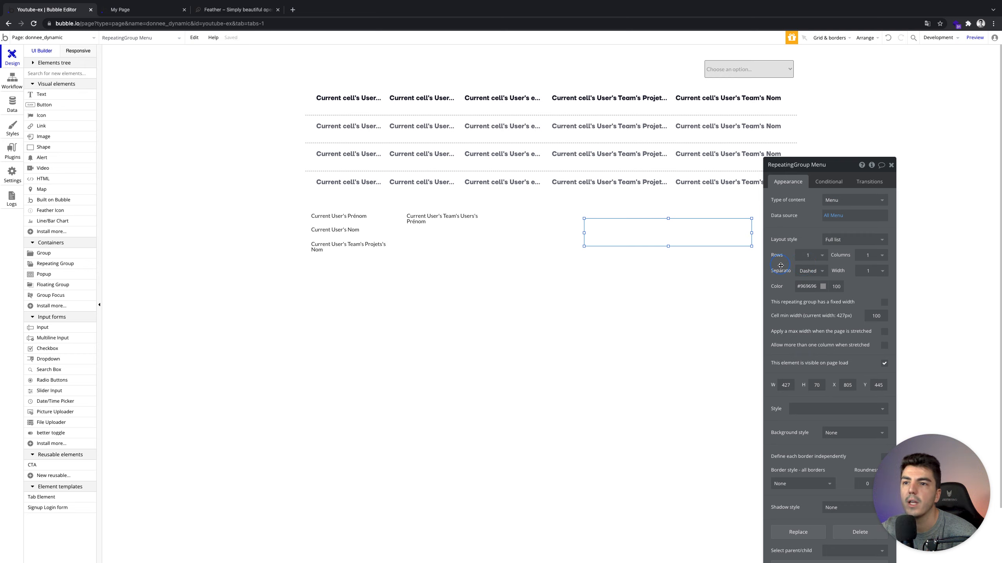
click(822, 271)
click(815, 279)
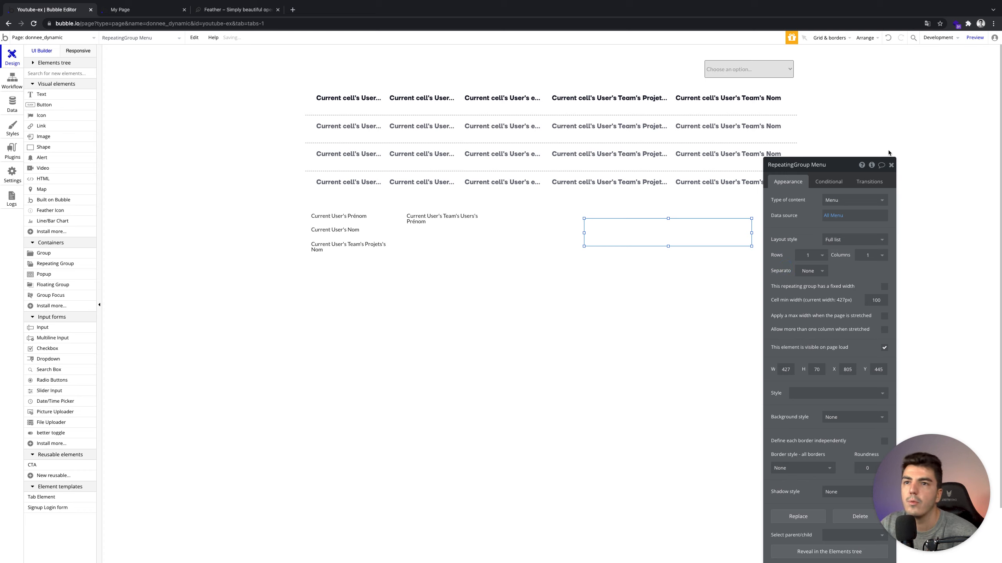
click(891, 169)
click(748, 228)
click(41, 94)
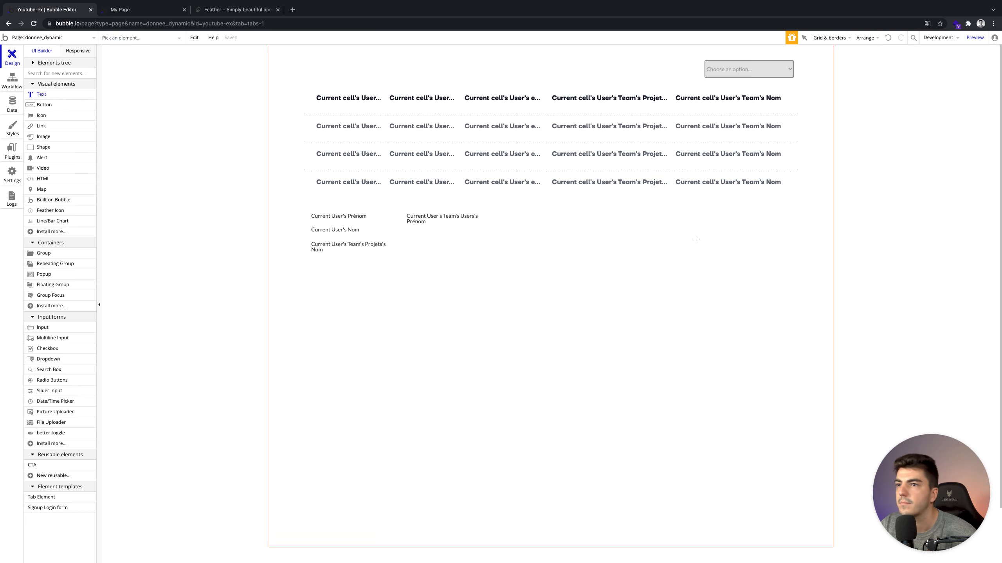
Turn on Show element borders and draw a text box inside the Menu list cell.
click(830, 38)
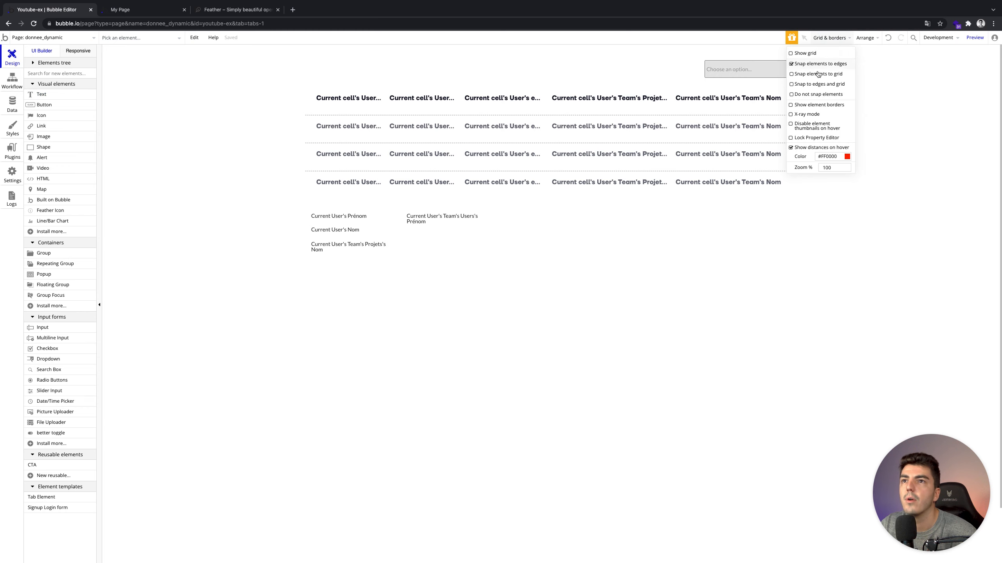
click(809, 104)
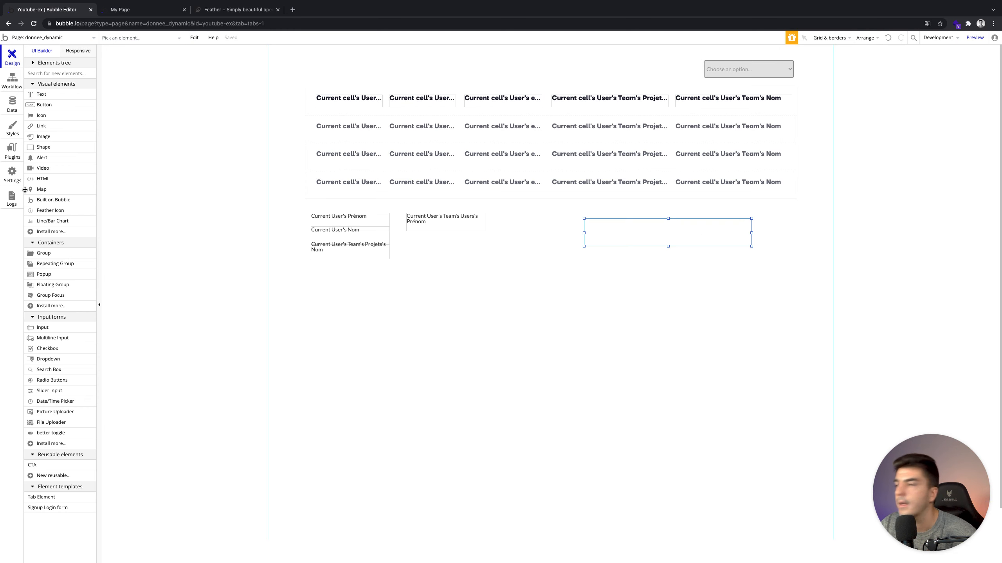
click(41, 96)
drag(630, 224, 661, 231)
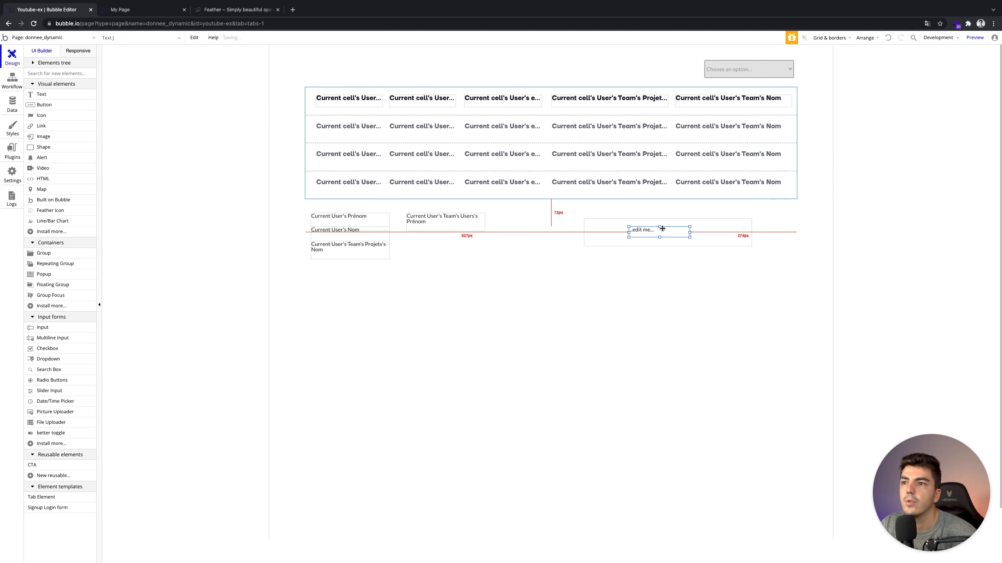
double_click(661, 230)
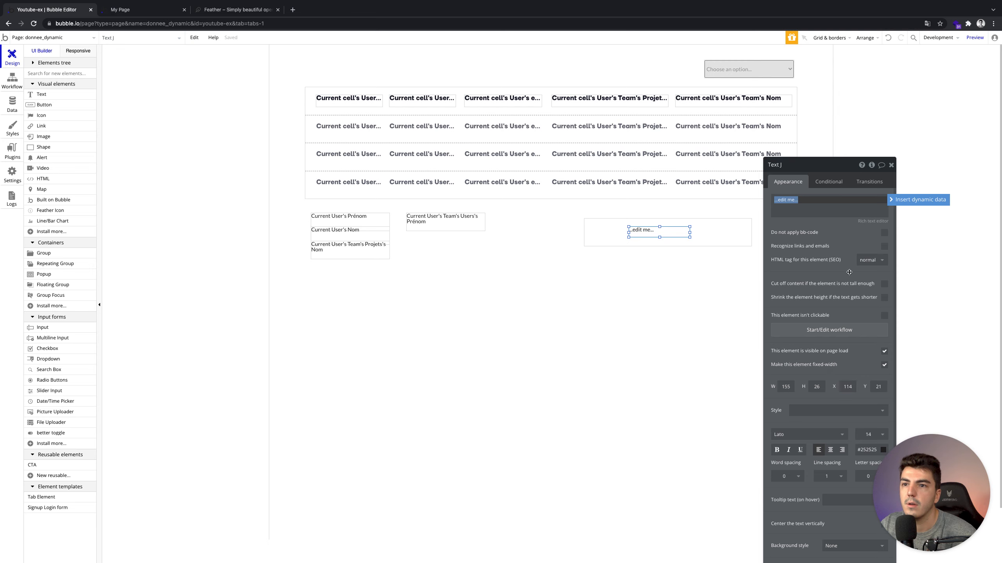
Make the text show Current cell's Menu's Display in style B - Text - 14 - Medium - Dark.
click(907, 199)
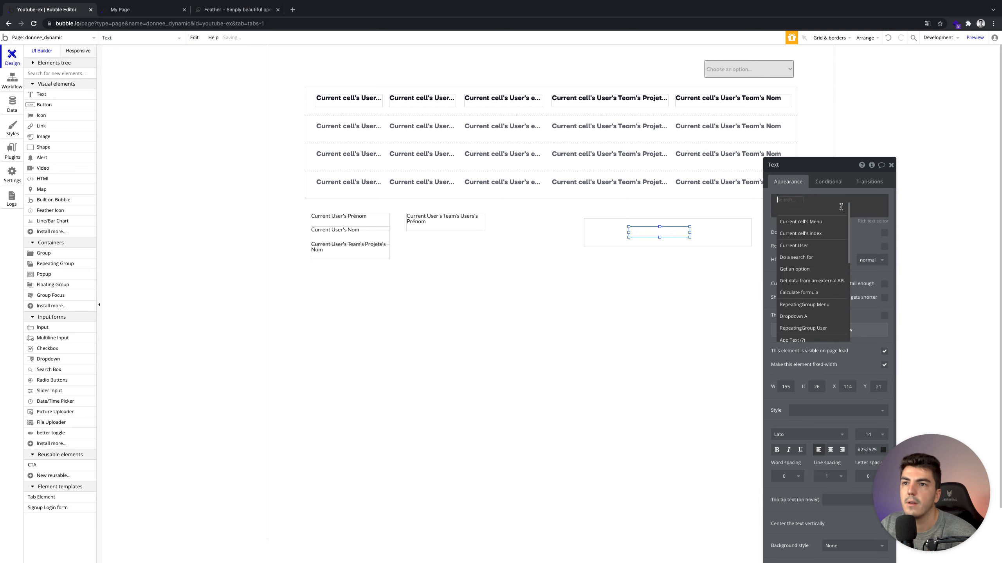
click(803, 222)
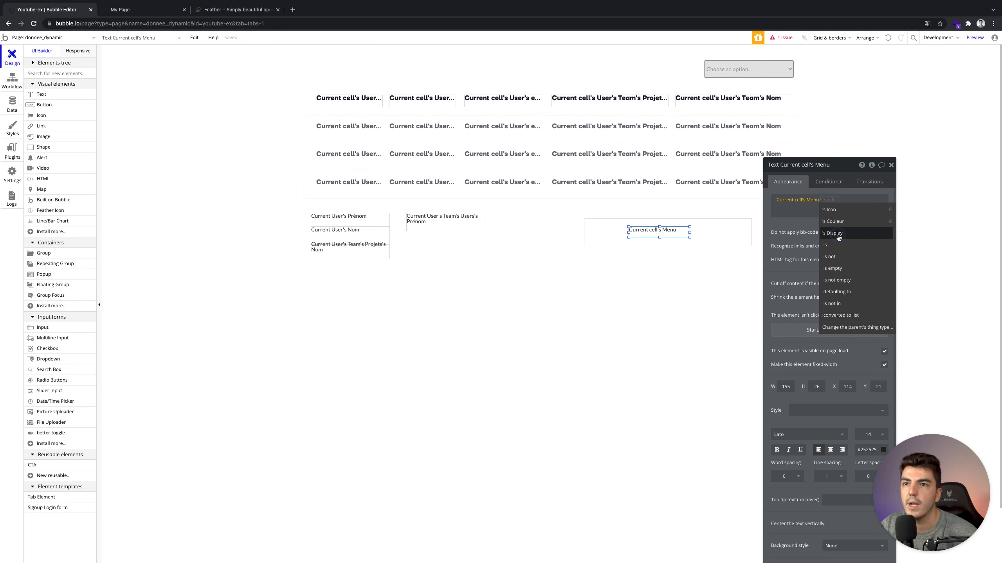
click(837, 234)
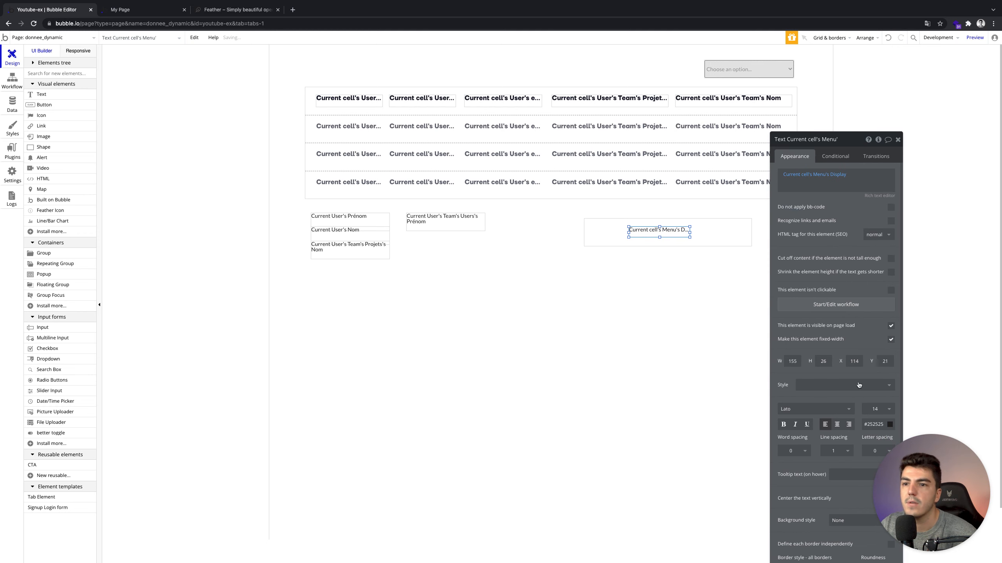
click(848, 385)
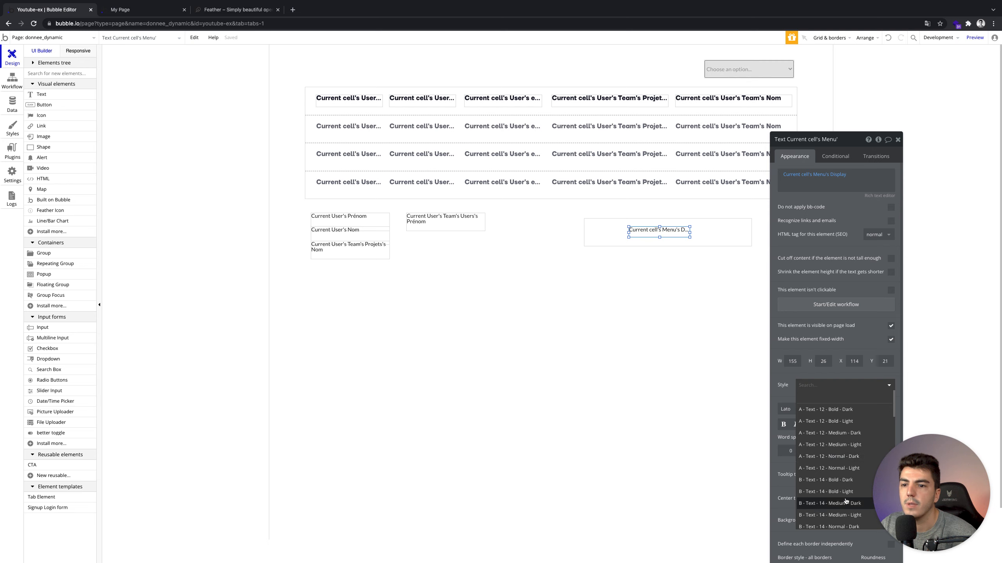
drag(691, 233, 716, 233)
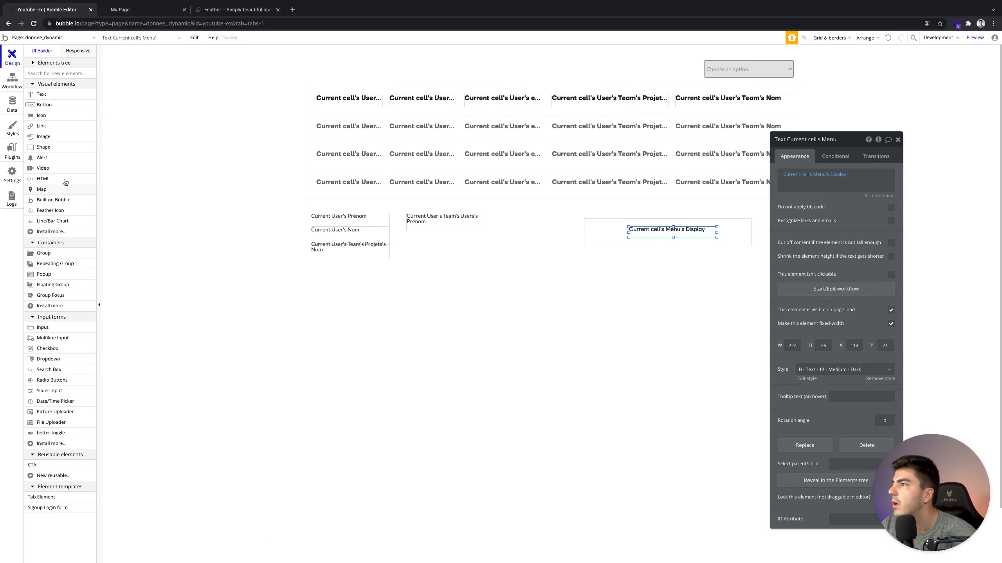
click(59, 214)
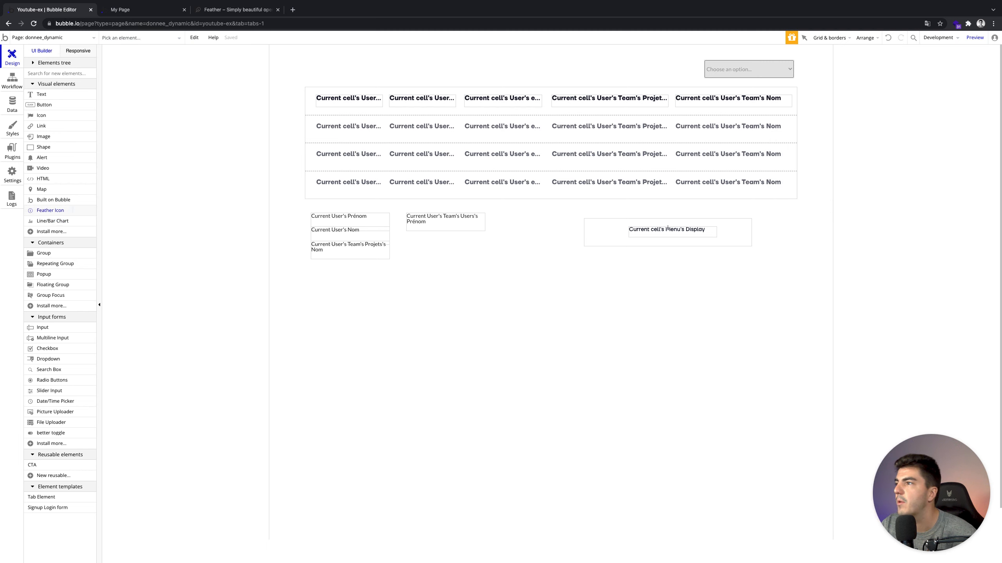
Draw a Feather icon left of the menu text and check the Menu option set's attributes.
drag(598, 223, 612, 237)
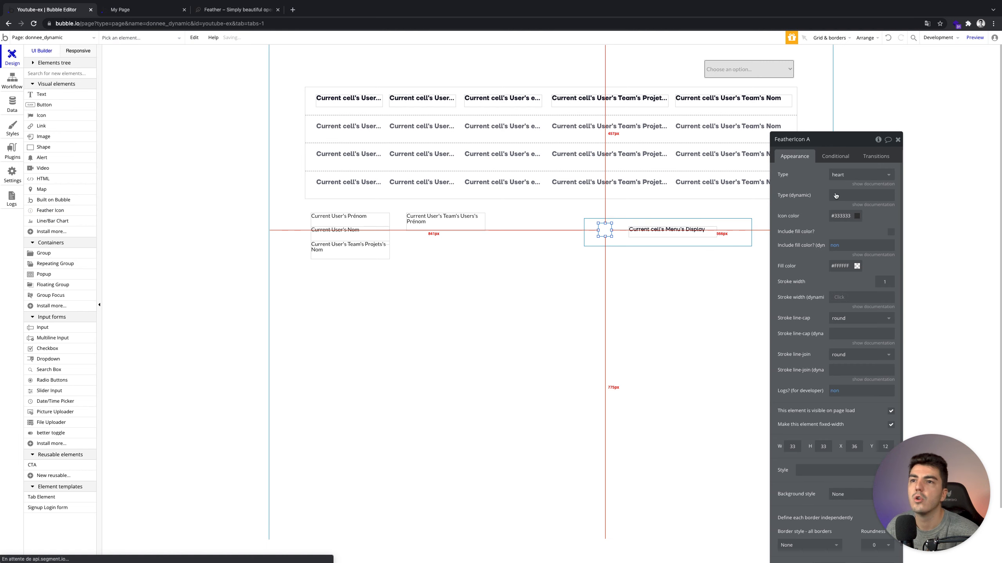
click(839, 176)
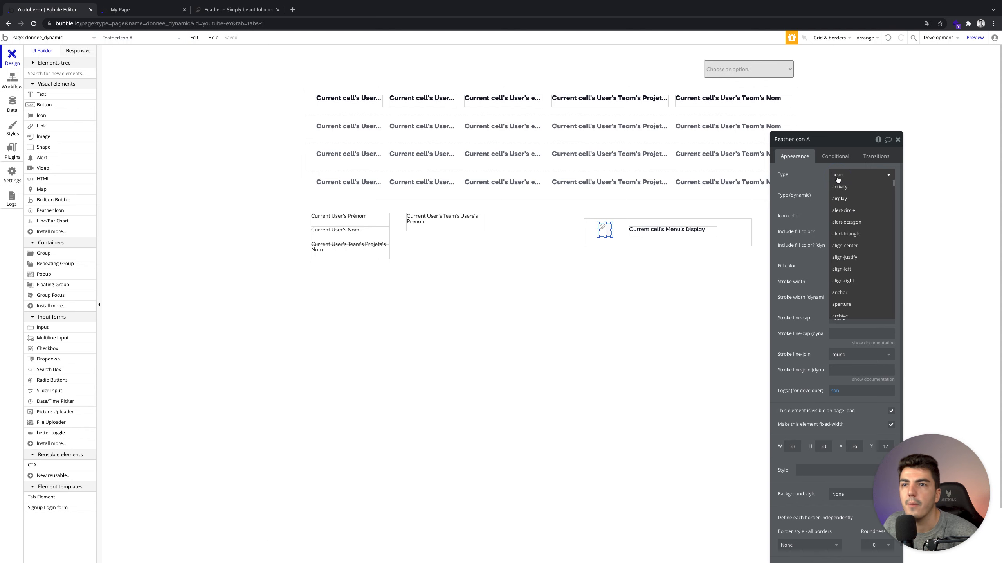
scroll(854, 217, down, 6)
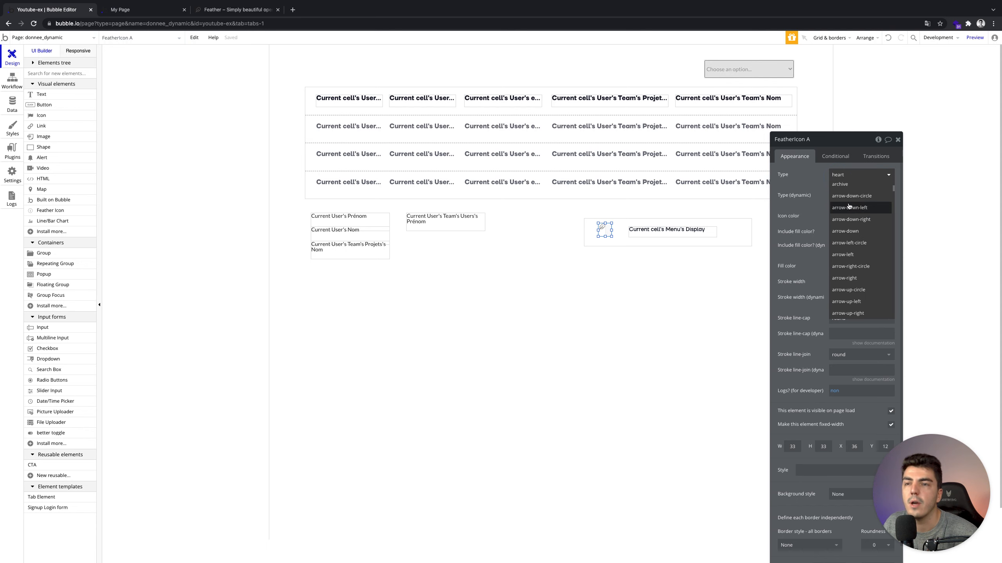
click(829, 210)
click(861, 195)
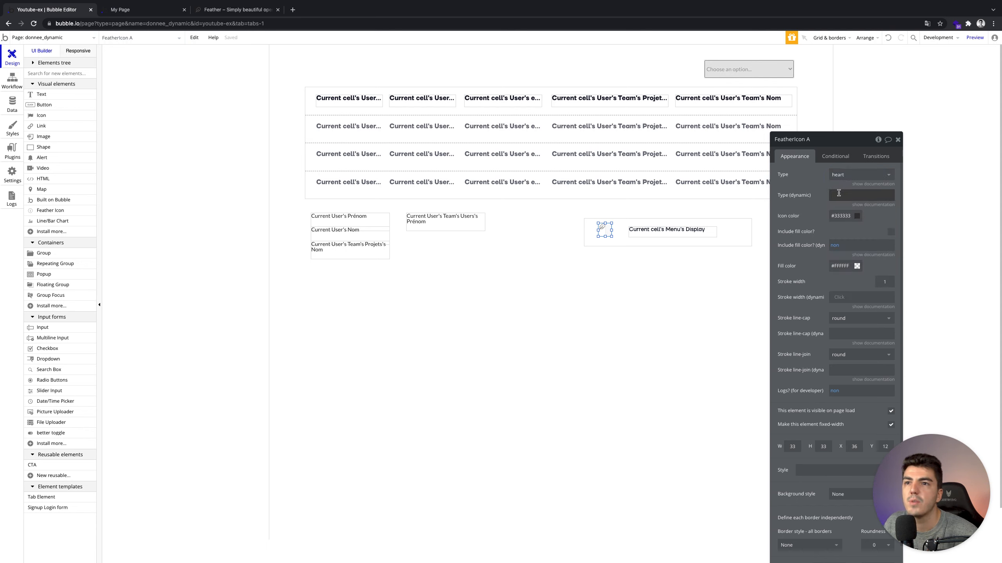
click(919, 195)
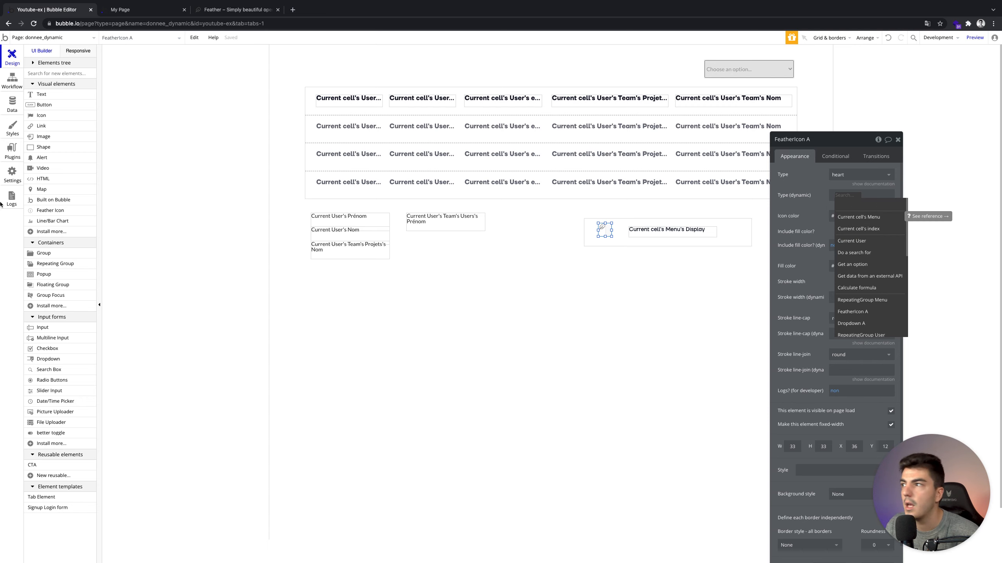
click(12, 104)
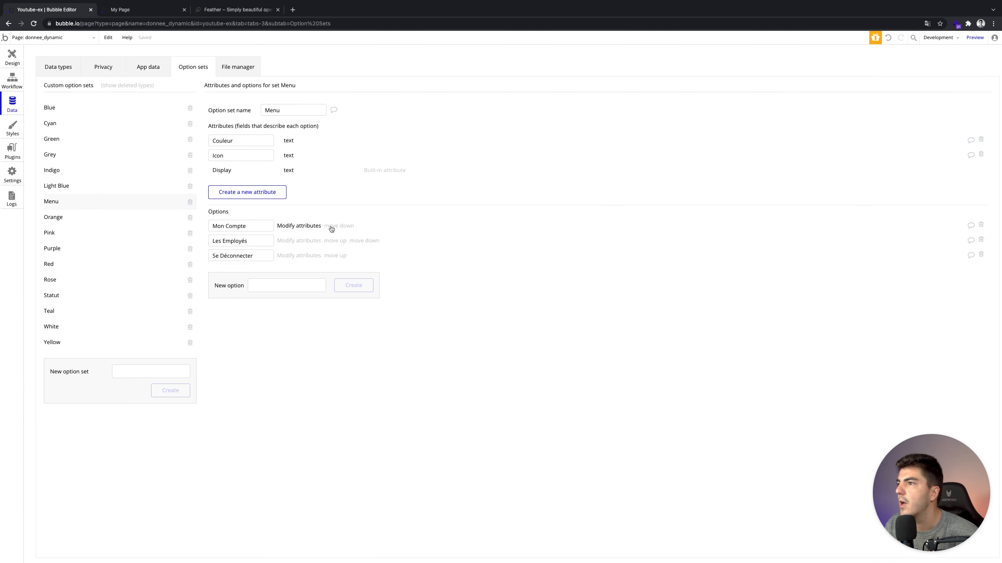
click(7, 53)
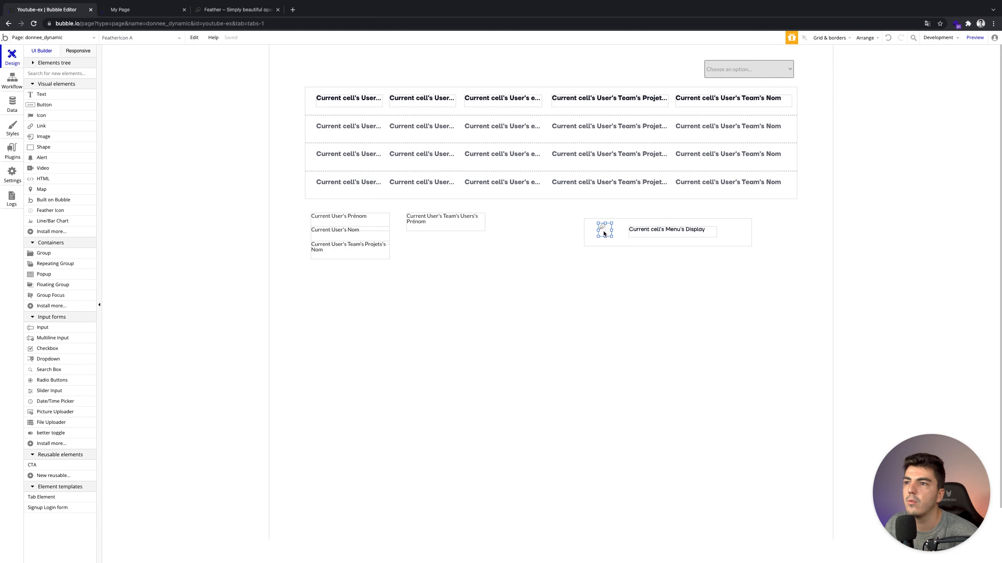
Set the icon type to Current cell's Menu's Icon and its colour to Current cell's Menu's Couleur.
click(617, 232)
click(852, 195)
click(858, 218)
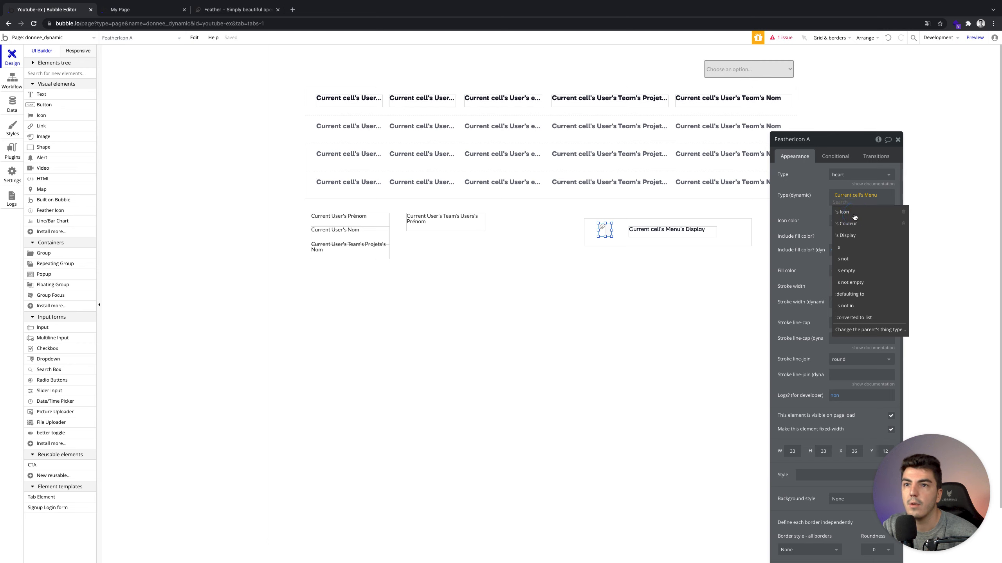
click(855, 218)
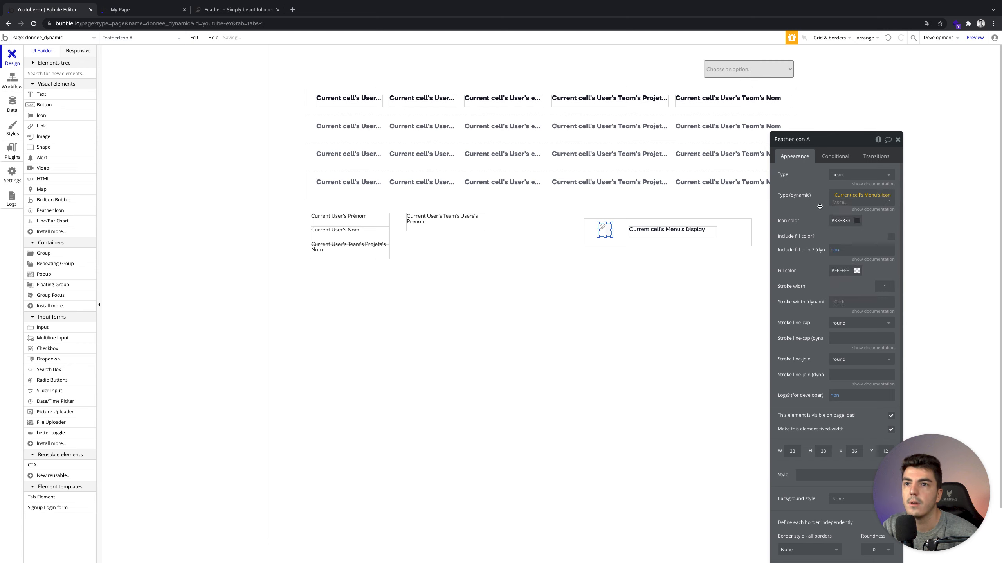
click(848, 217)
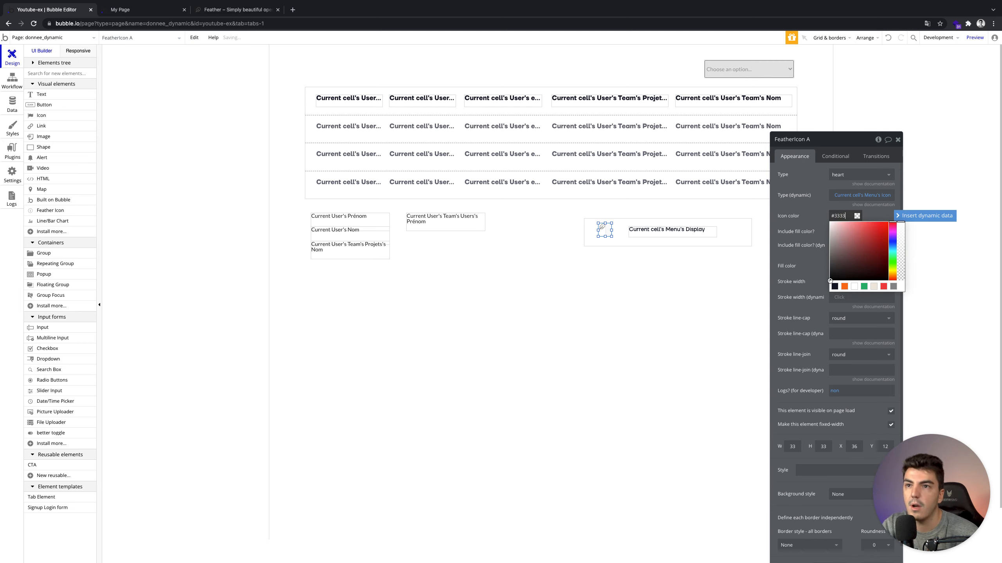
click(823, 215)
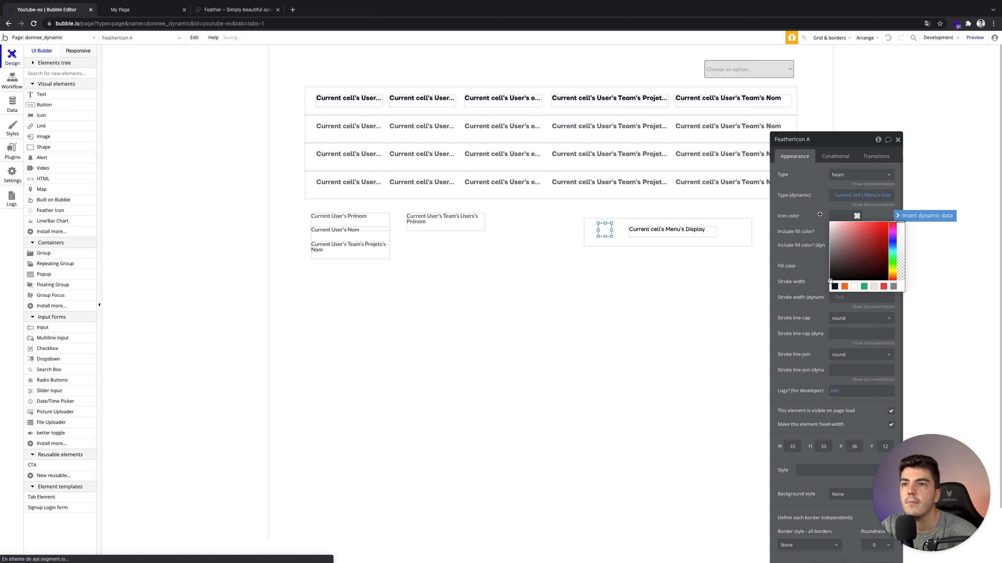
click(857, 216)
click(901, 216)
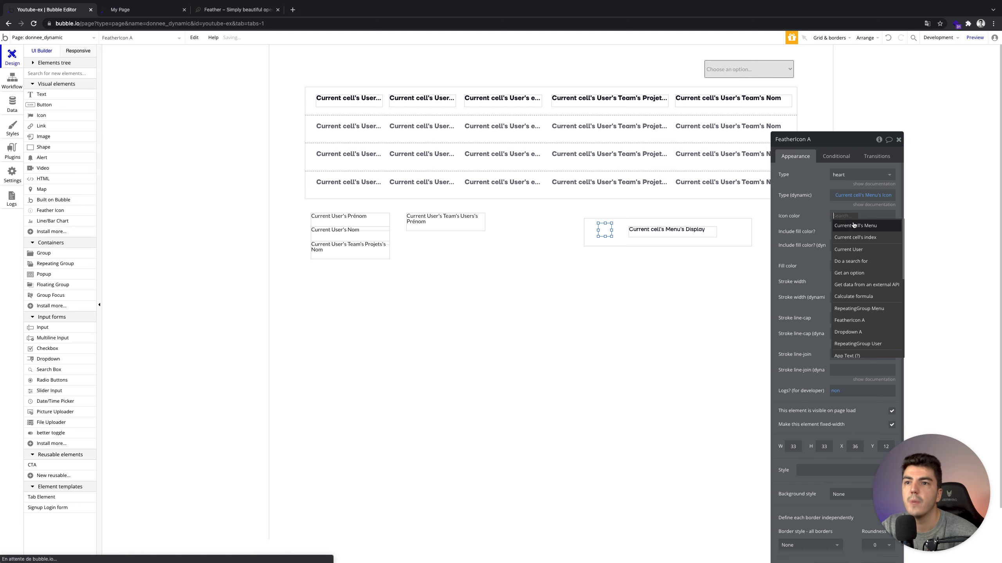
click(850, 226)
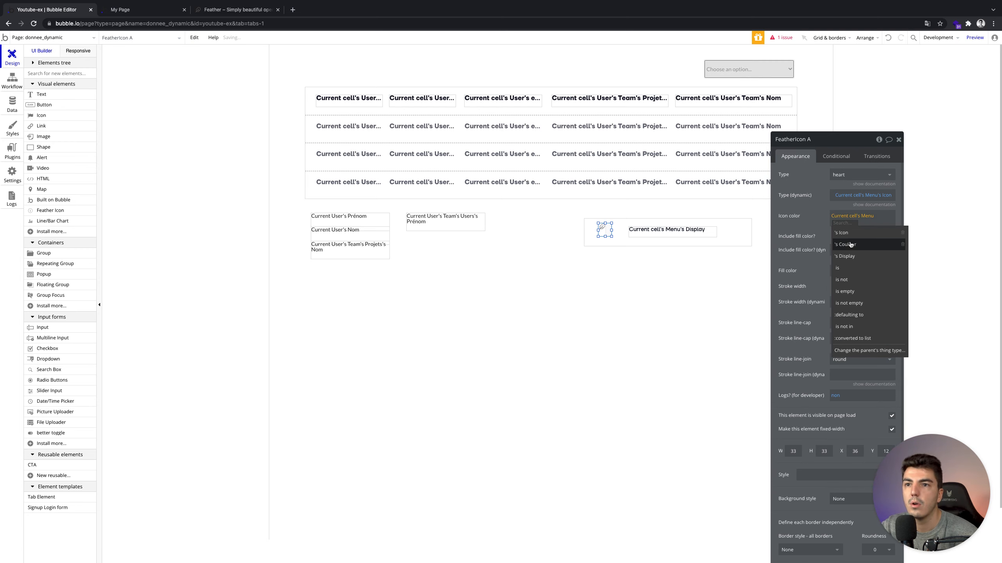
click(845, 245)
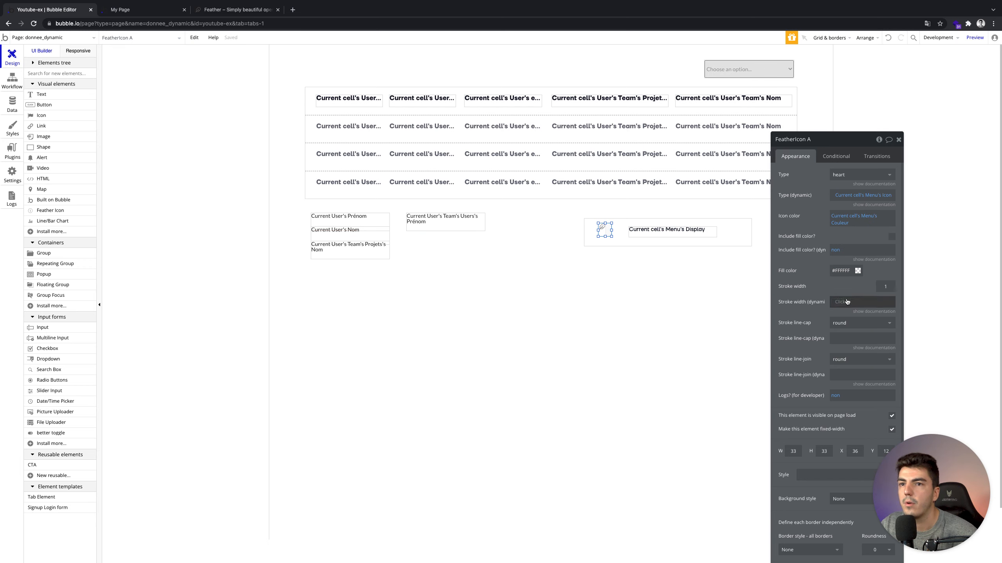
Try an orange fill colour on the icon, then undo it.
click(846, 270)
click(845, 340)
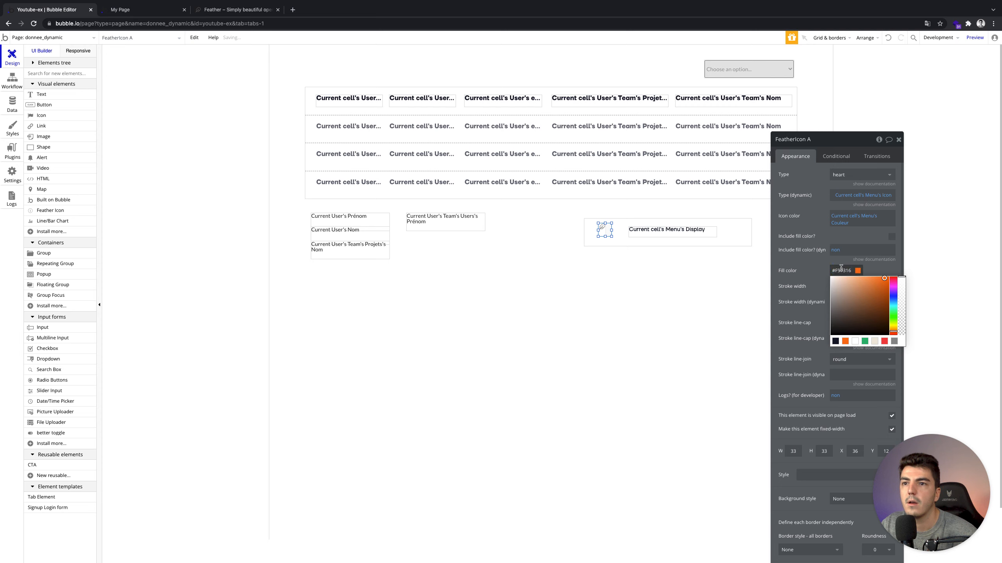
click(843, 270)
key(ctrl+c)
click(890, 38)
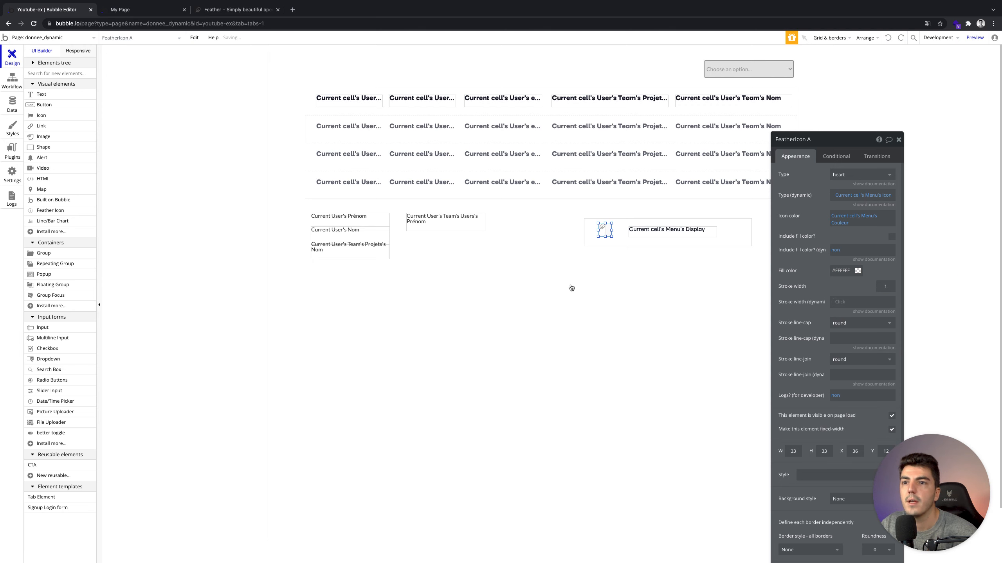
click(10, 105)
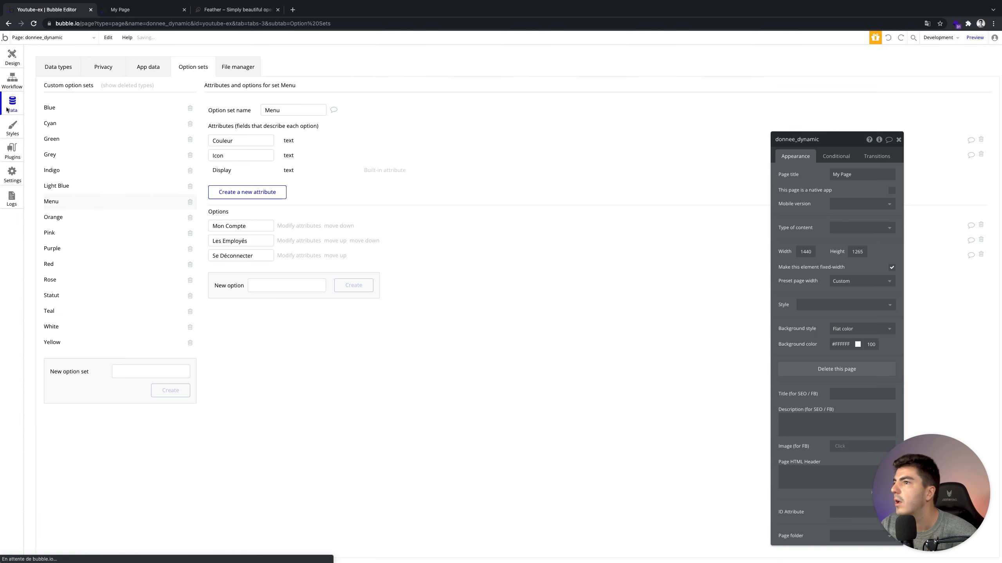
Give Mon Compte and Les Employés the orange hex code #F97316 in Couleur.
click(292, 226)
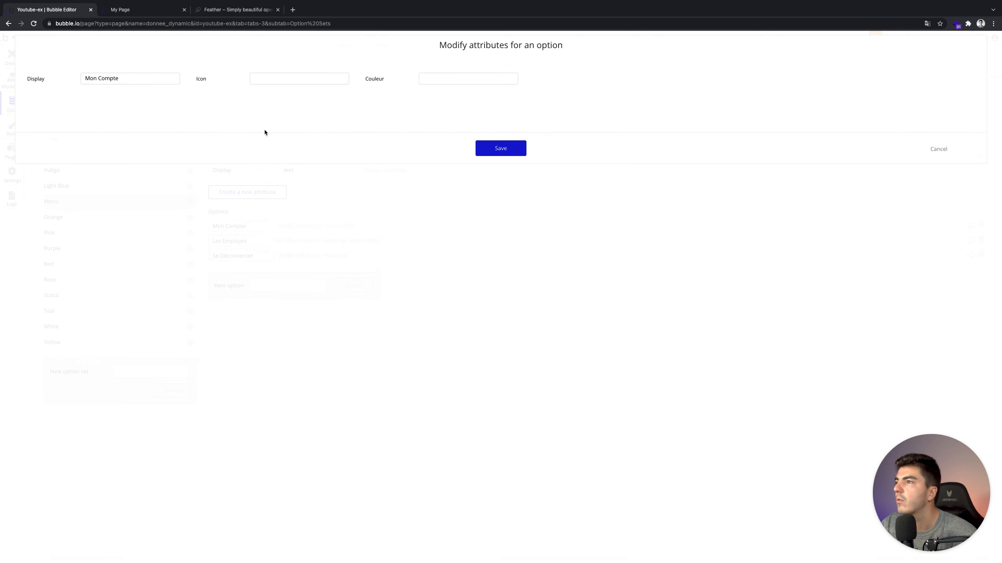
click(481, 79)
click(494, 142)
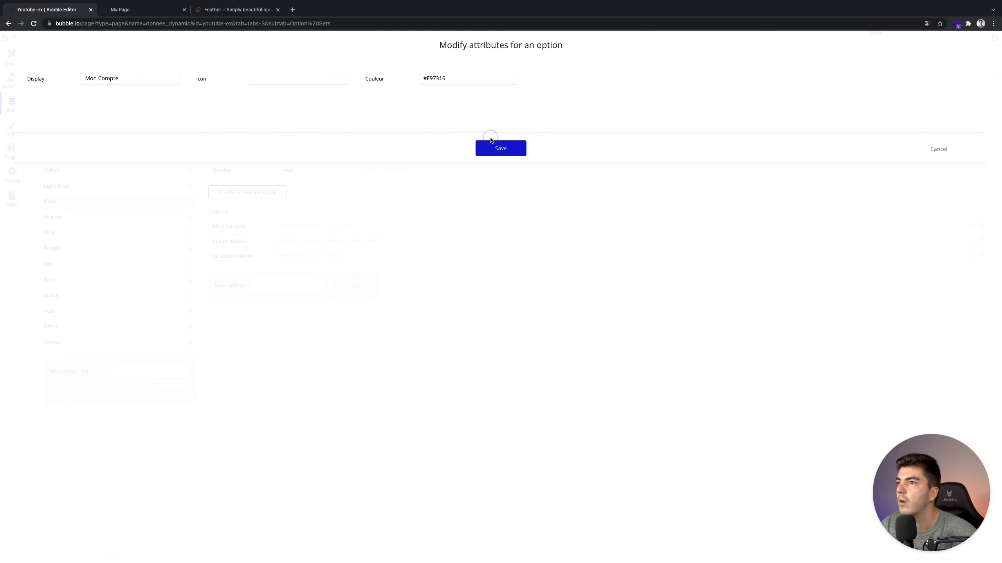
click(297, 241)
click(465, 78)
key(ctrl+v)
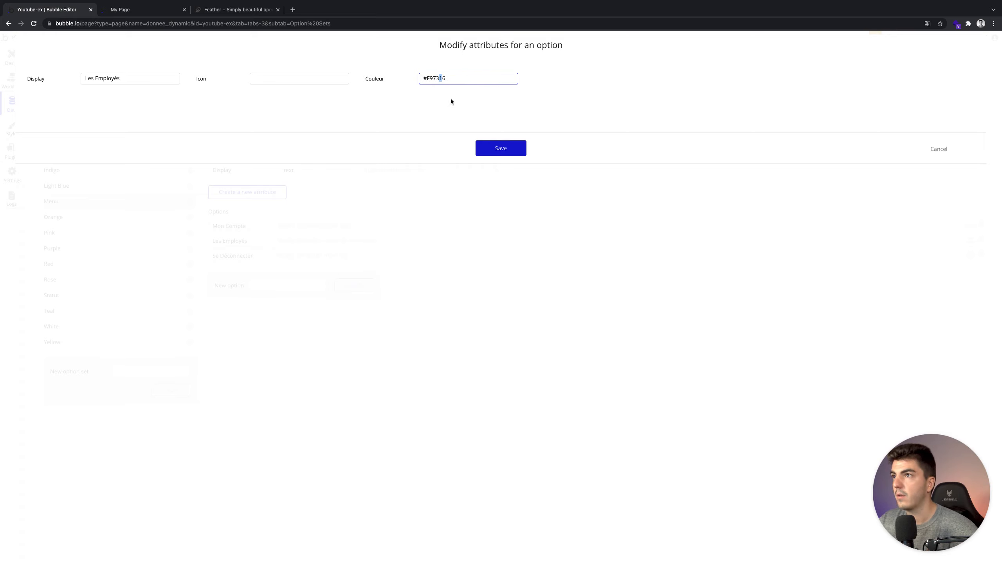
click(428, 77)
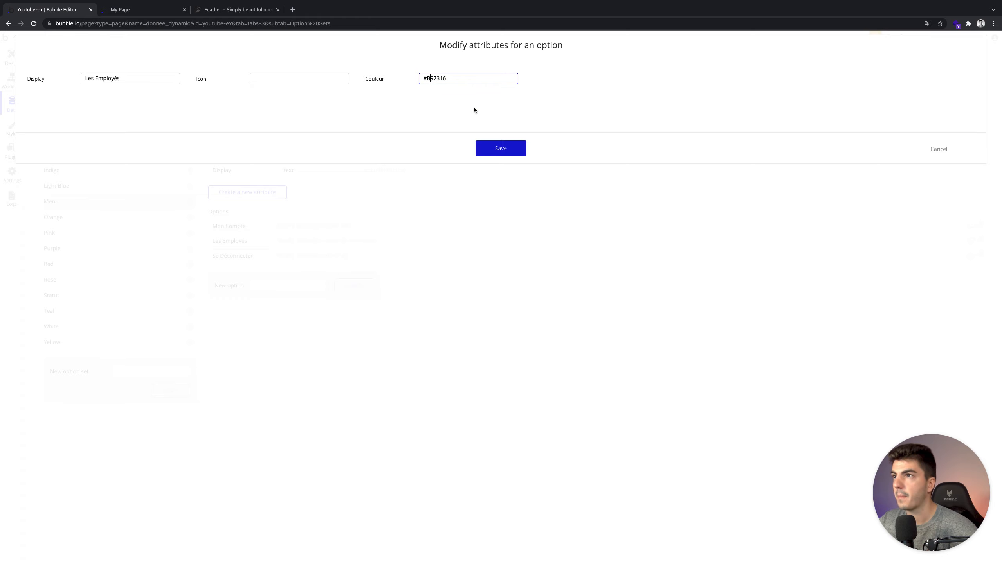
click(493, 147)
Paste the same orange code into Se Déconnecter's Couleur and look up Feather icon names.
click(287, 256)
click(449, 77)
key(ctrl+v)
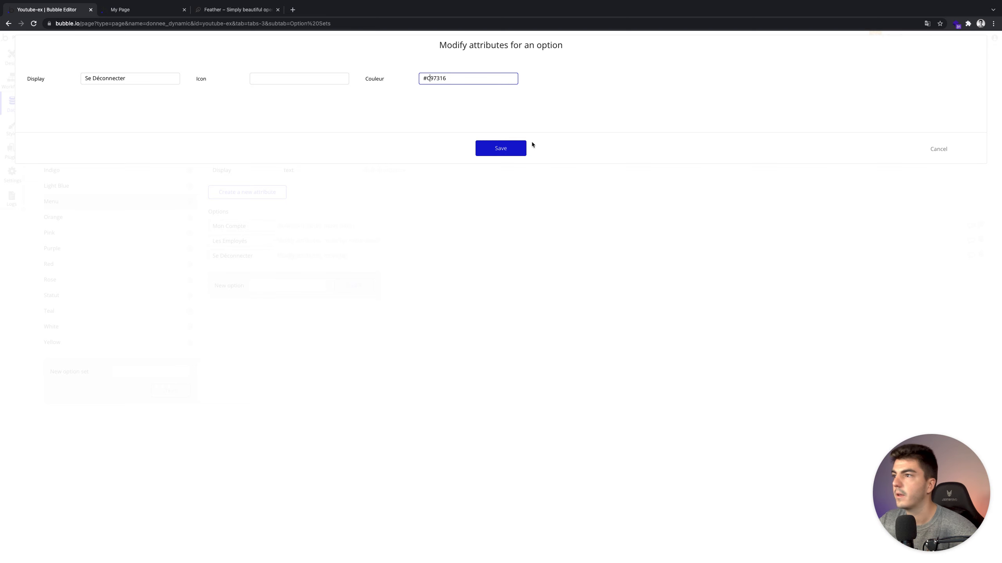
click(501, 149)
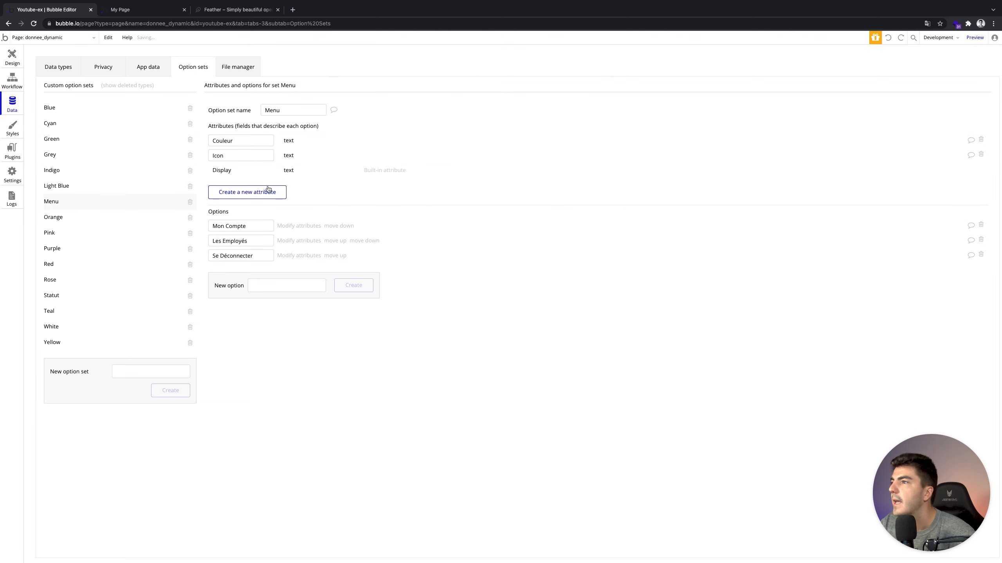
click(211, 9)
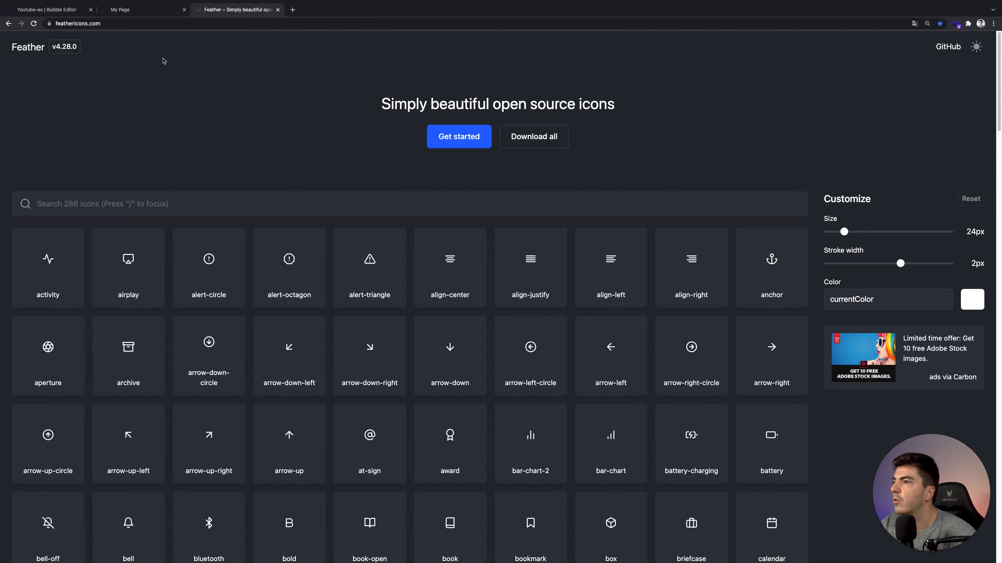
click(51, 9)
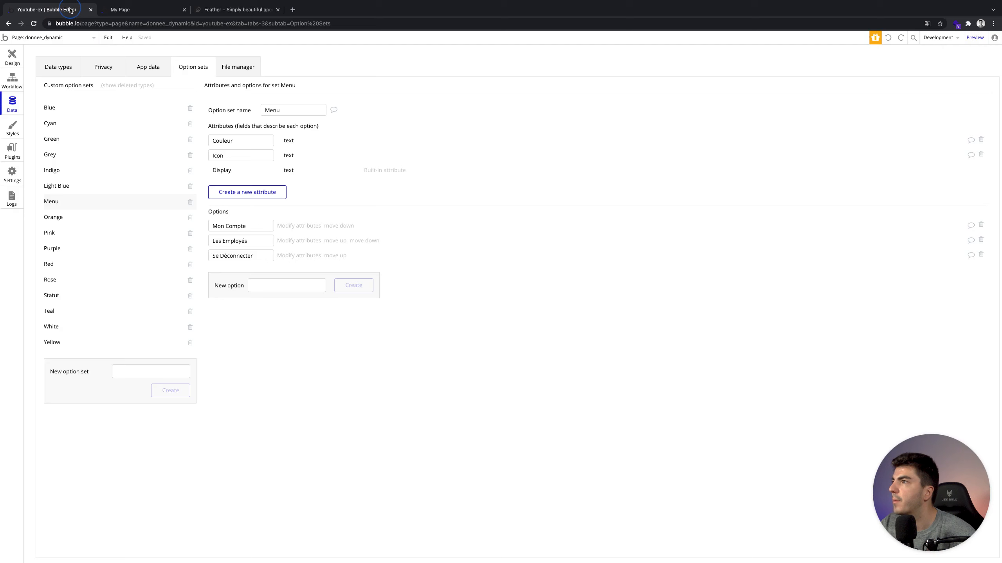
click(287, 226)
Save Mon Compte's Icon as user, then browse the Feather icon's available names.
click(268, 84)
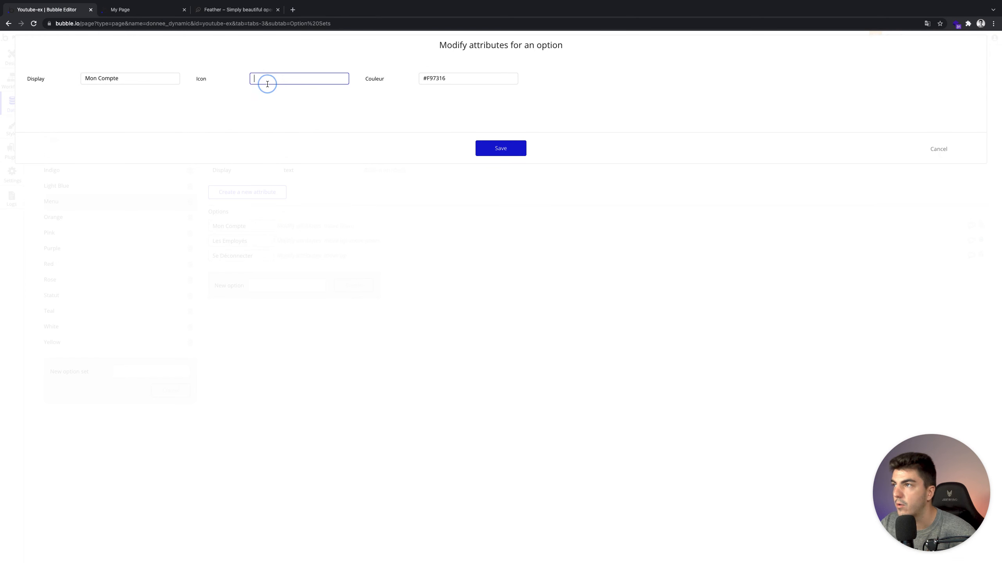
click(493, 149)
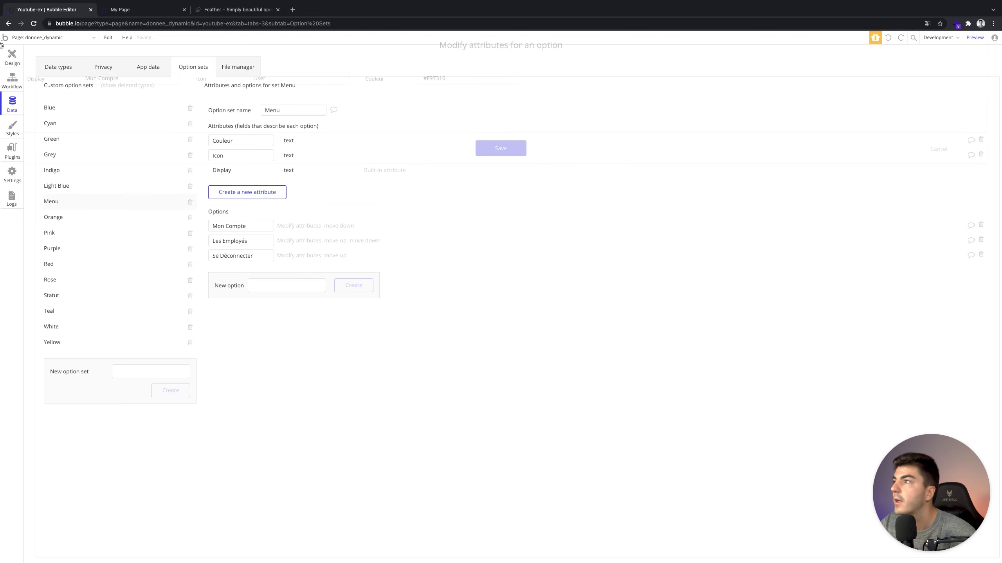
click(12, 56)
double_click(631, 221)
click(604, 228)
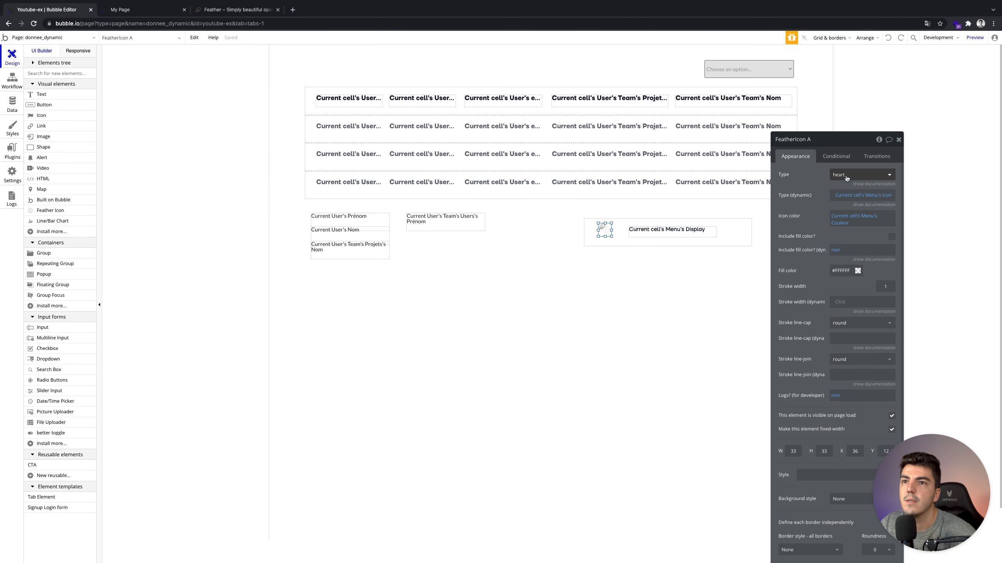
click(840, 178)
scroll(860, 245, down, 5)
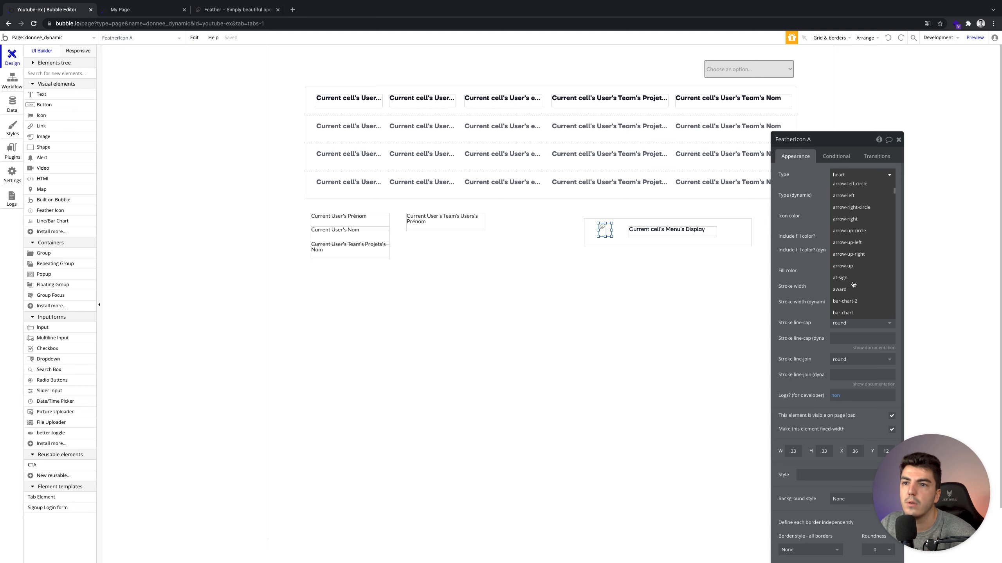
click(816, 204)
click(11, 99)
Set Se Déconnecter's Icon attribute to log-out.
click(311, 241)
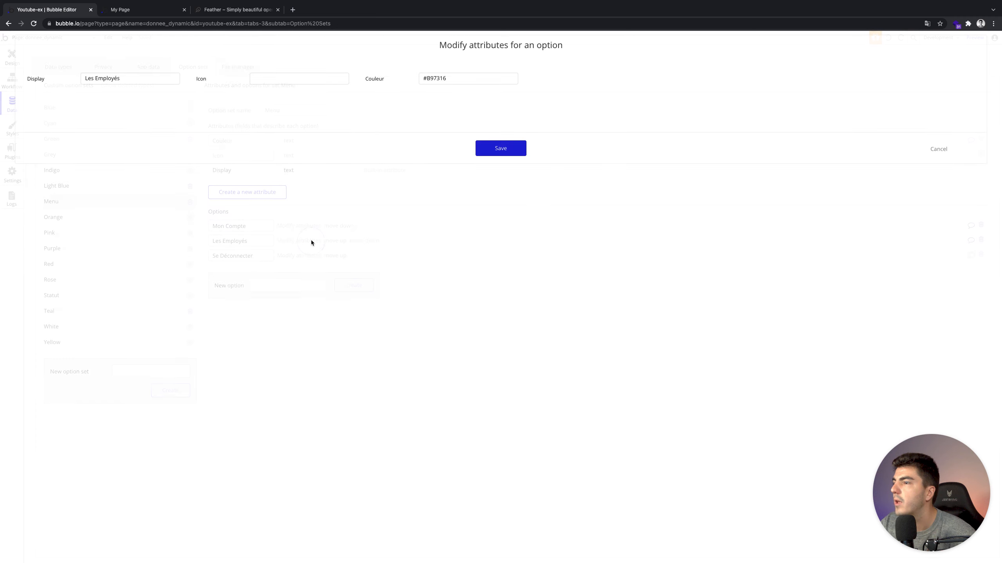
click(943, 150)
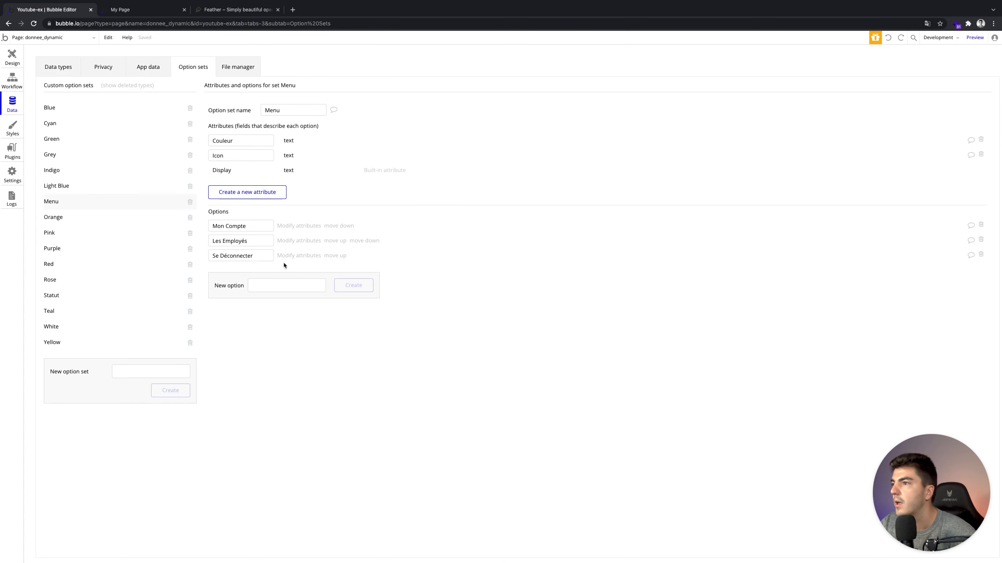
click(289, 256)
click(322, 82)
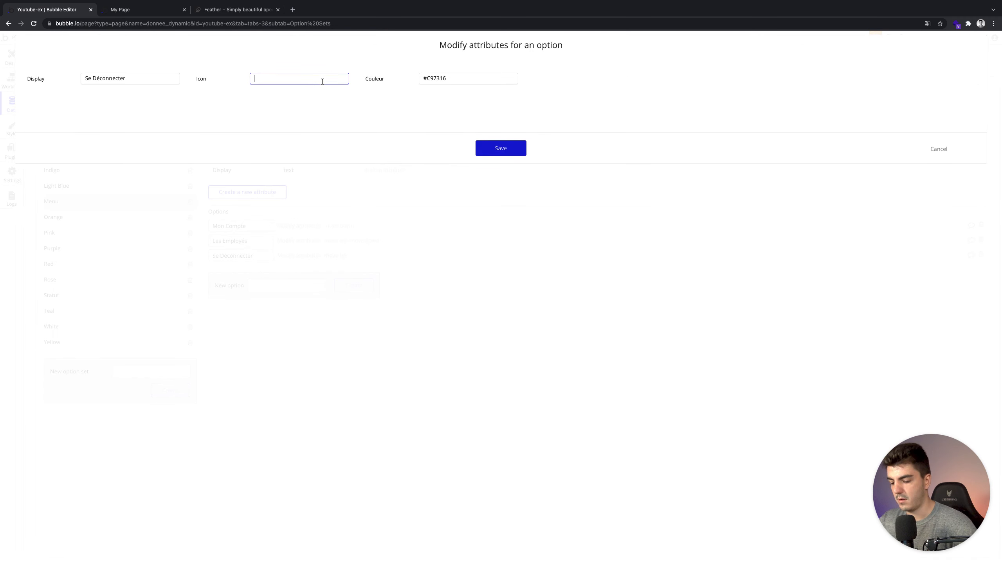
text(log-out)
click(497, 148)
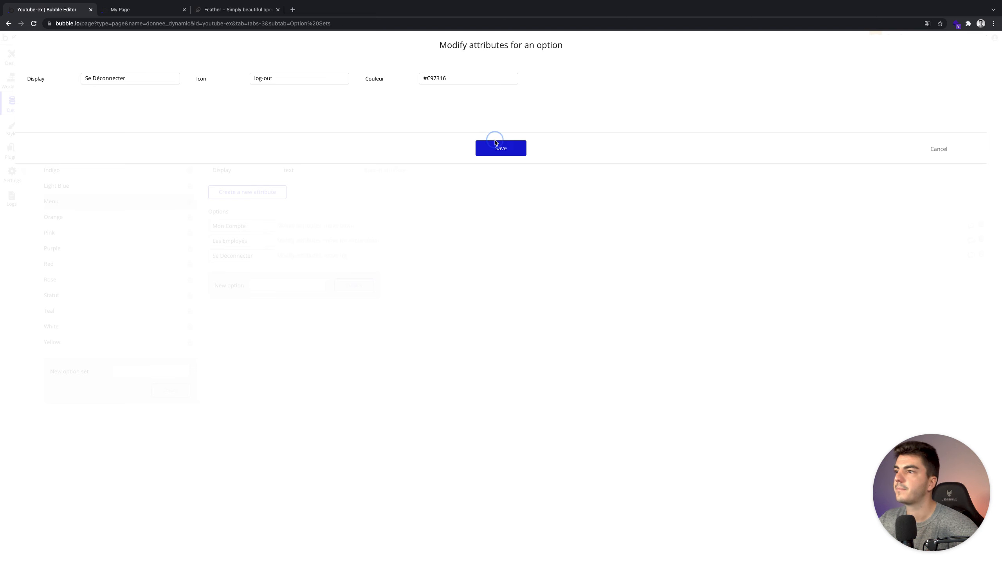
Search the Feather site for a fitting icon and set Les Employés' Icon to book-open.
click(300, 242)
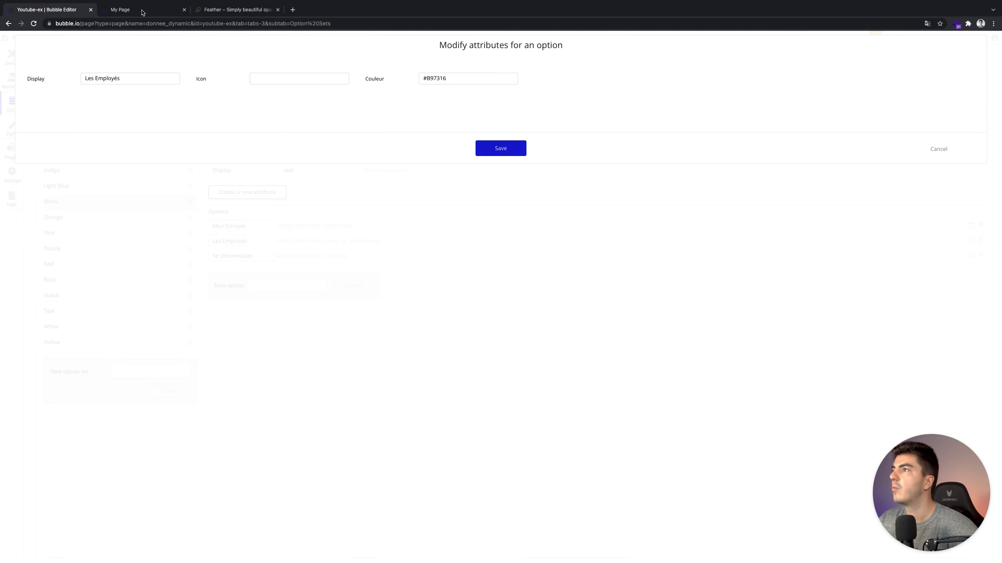
click(213, 10)
scroll(196, 149, down, 3)
scroll(205, 152, down, 3)
scroll(250, 165, up, 6)
click(173, 209)
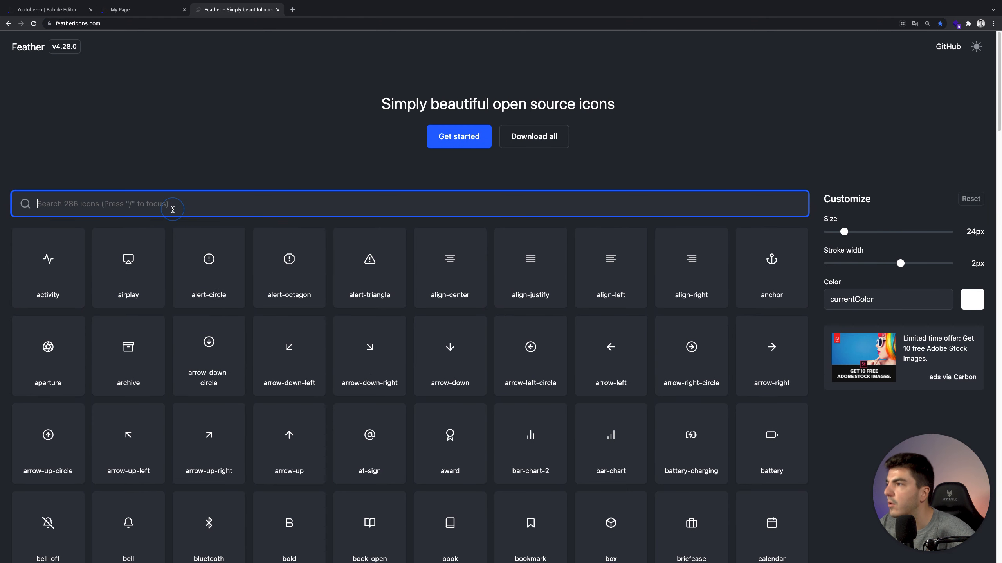
text(pe)
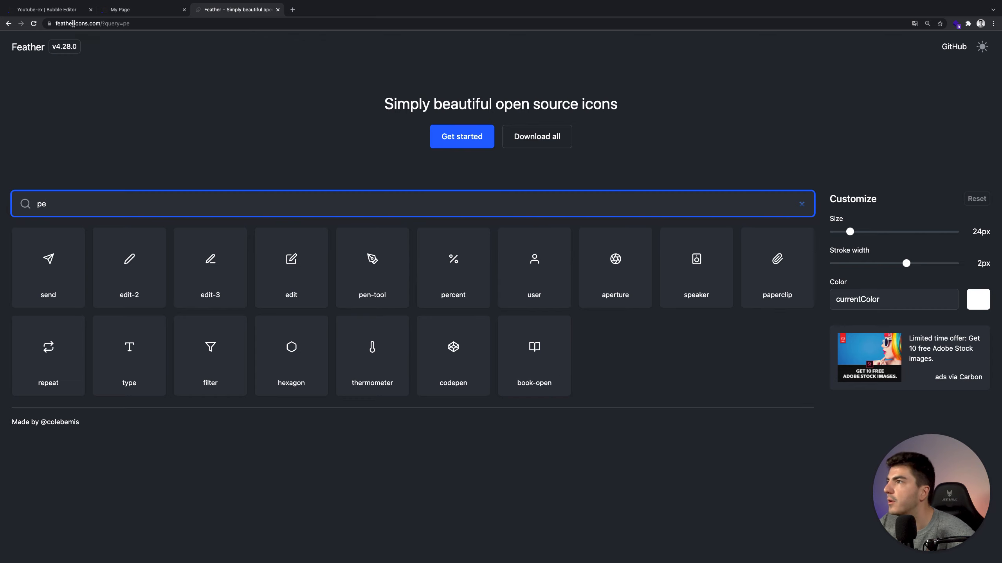
click(47, 11)
click(311, 79)
text(book-open)
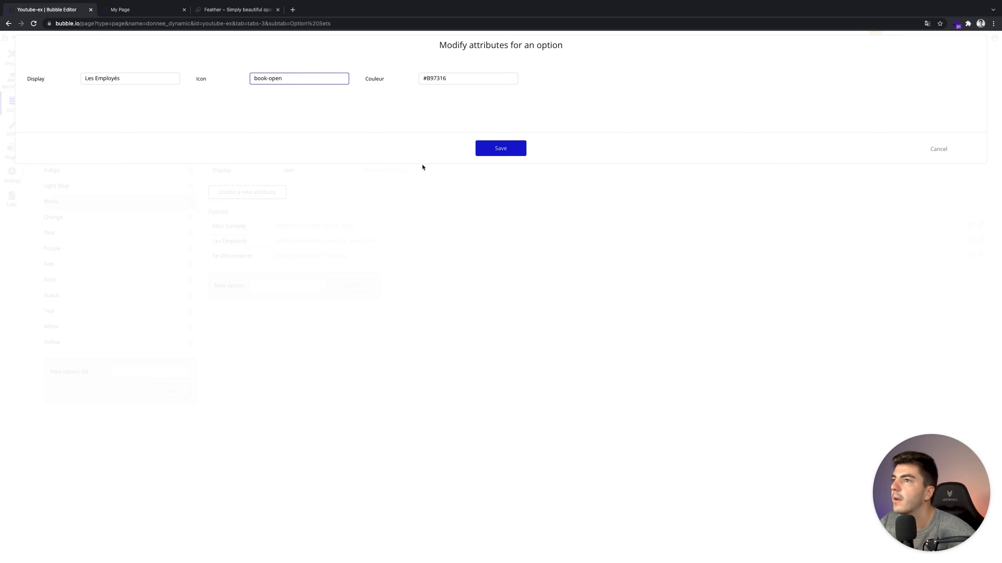
click(511, 144)
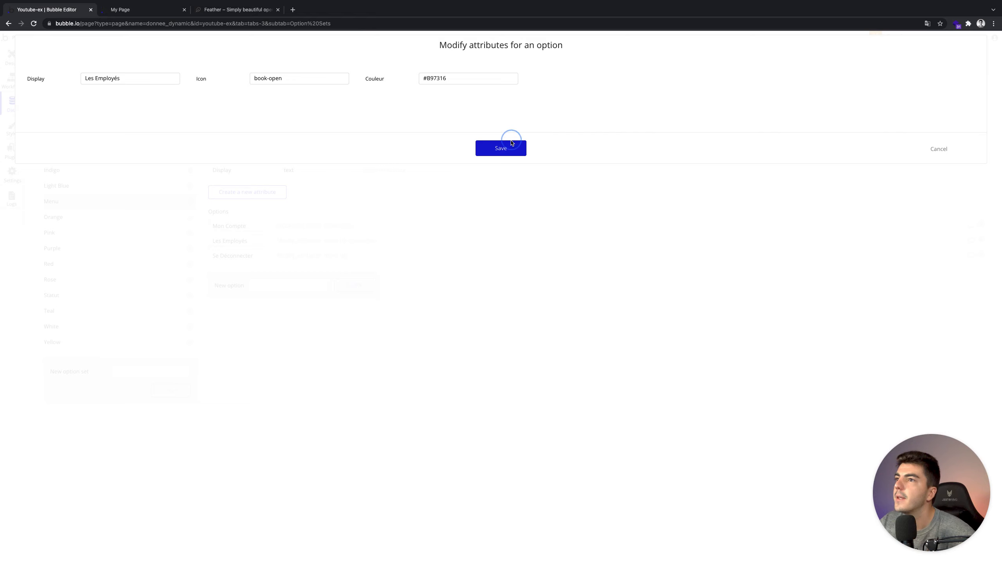
click(14, 59)
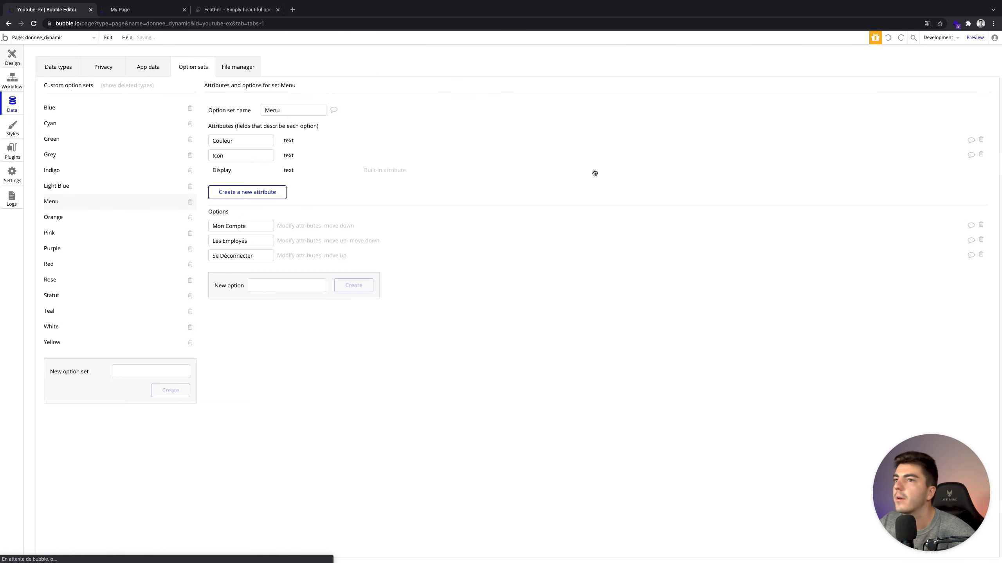
Vertically centre the Feather icon in its menu cell.
click(866, 38)
click(844, 87)
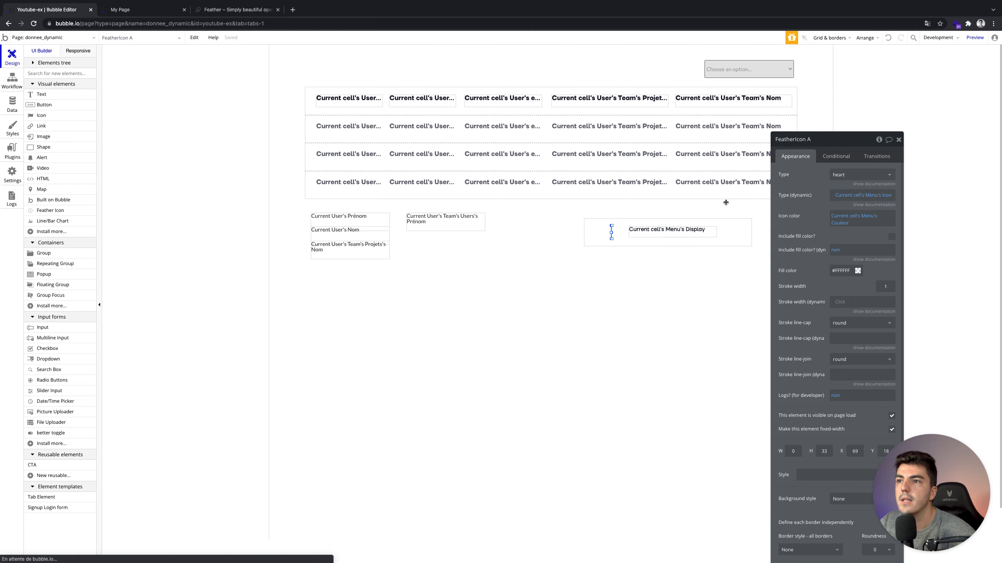
click(665, 252)
click(612, 236)
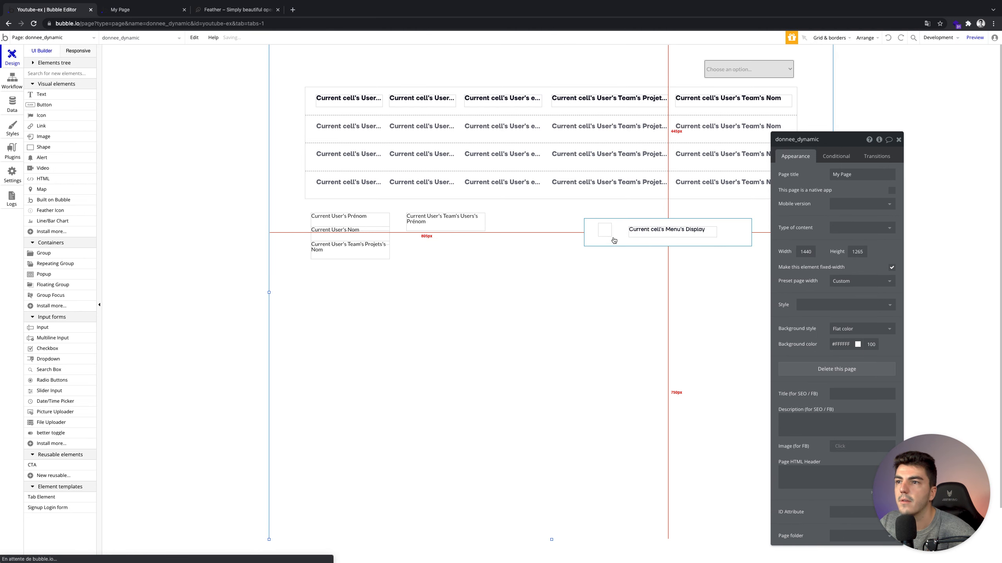
click(865, 39)
click(846, 90)
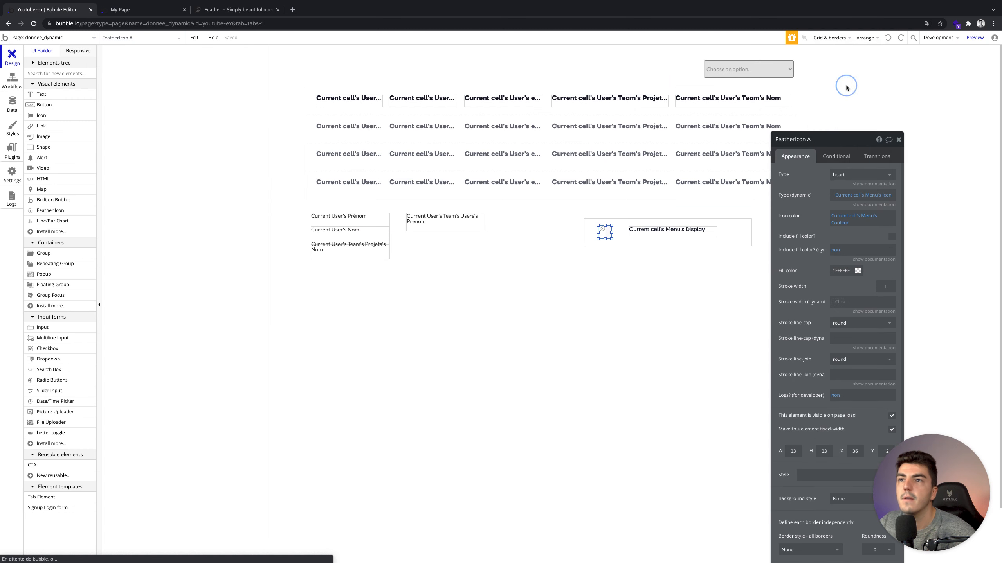
Vertically centre the Menu Display label and reload the running app page.
click(698, 230)
click(865, 38)
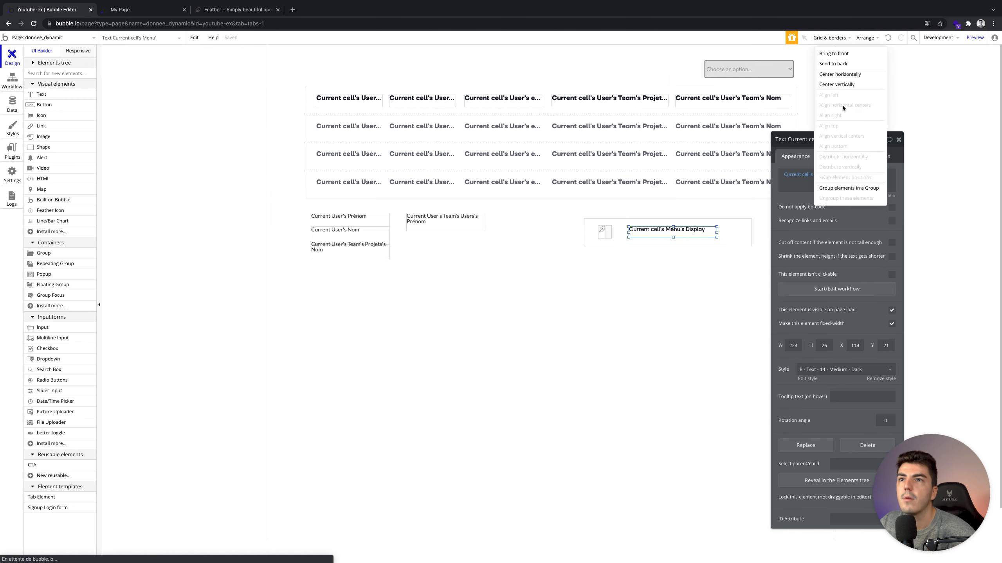
click(844, 86)
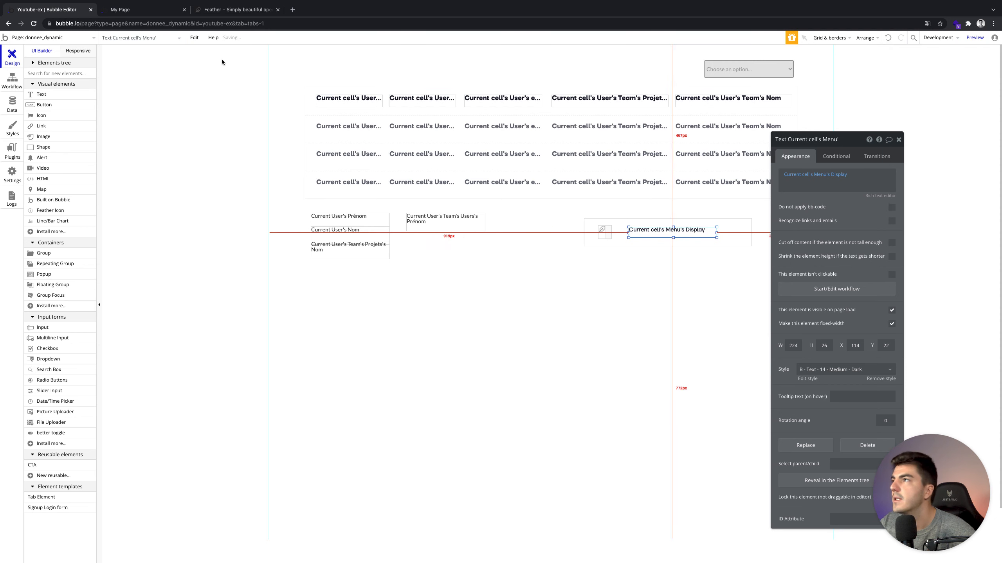
click(155, 14)
click(185, 41)
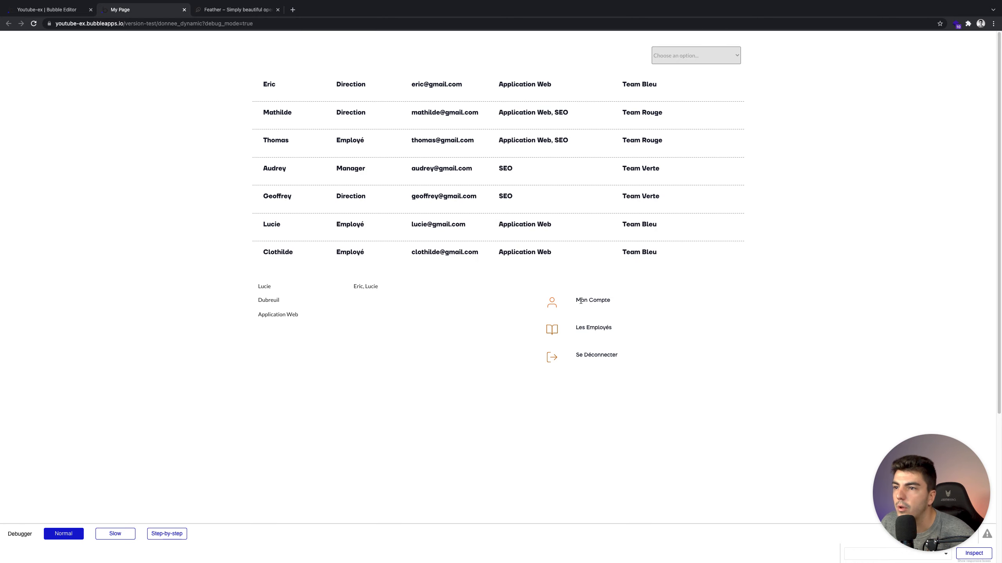
Try 3 rows on the Menu repeating group, revert to 1 row, and return to the running page.
click(26, 9)
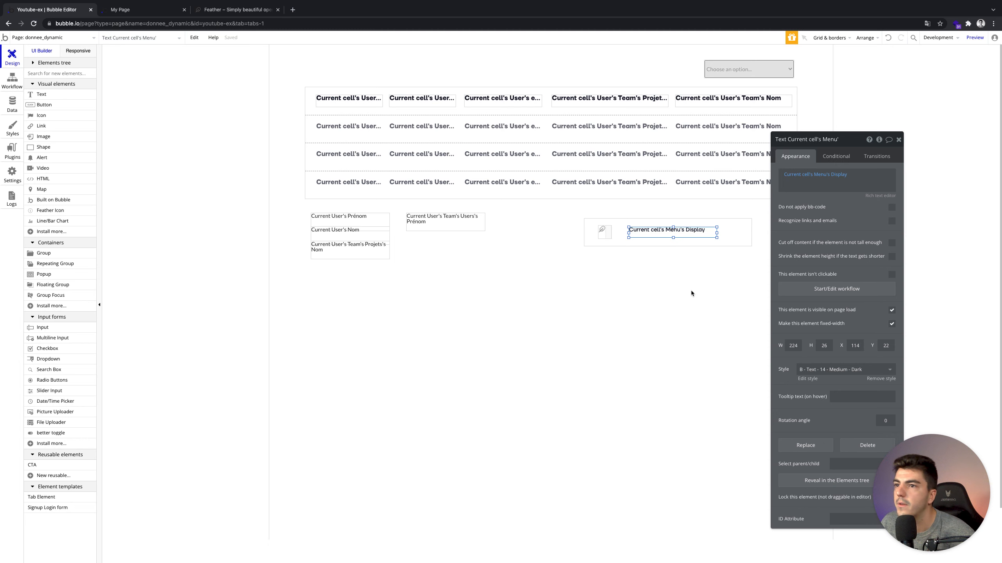
click(720, 238)
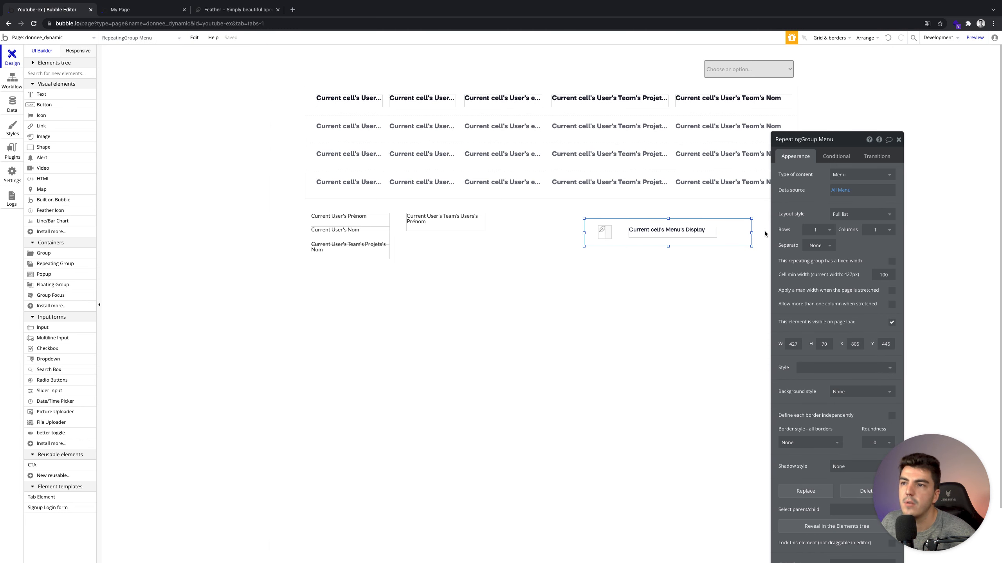
click(818, 231)
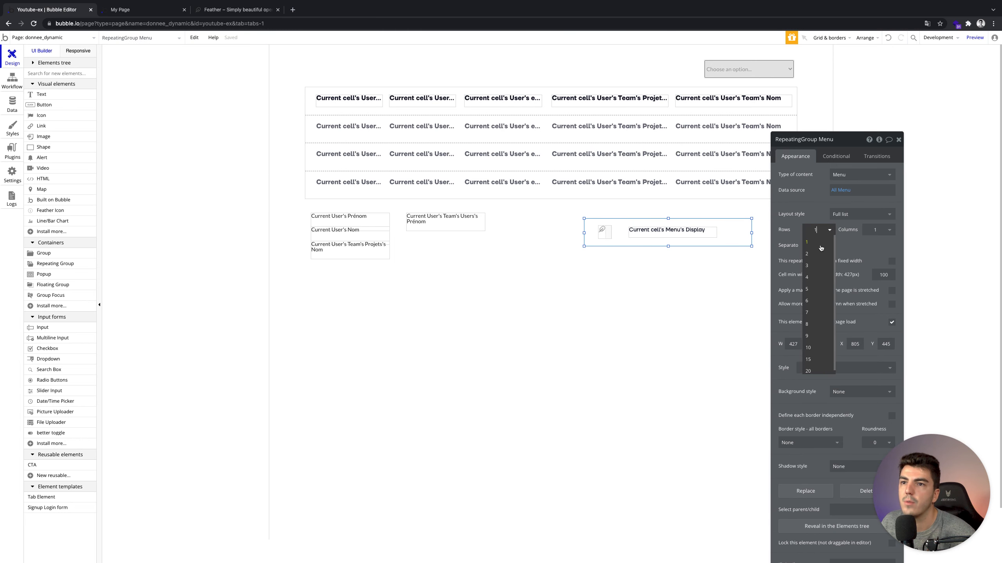
click(822, 267)
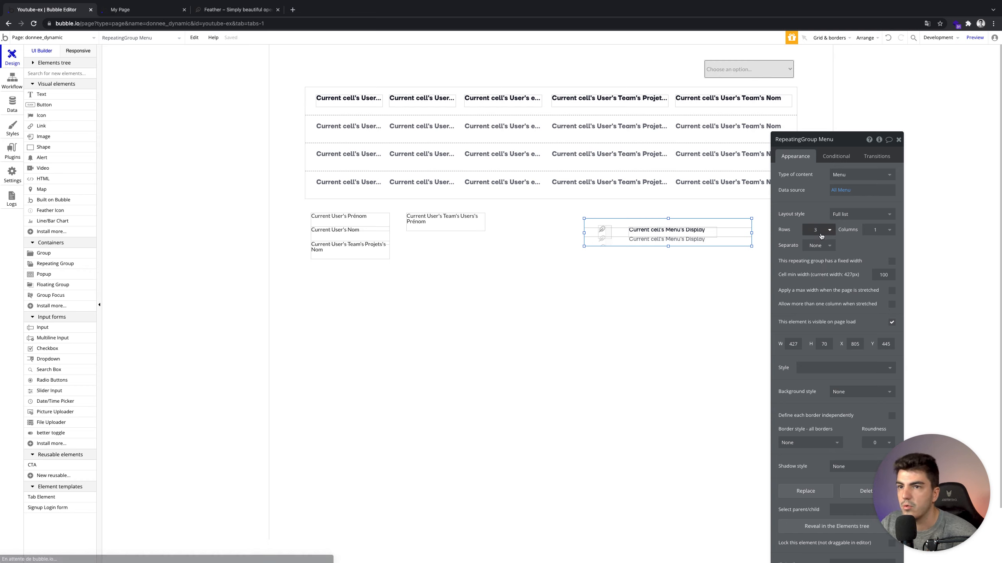
click(821, 236)
click(817, 236)
click(675, 244)
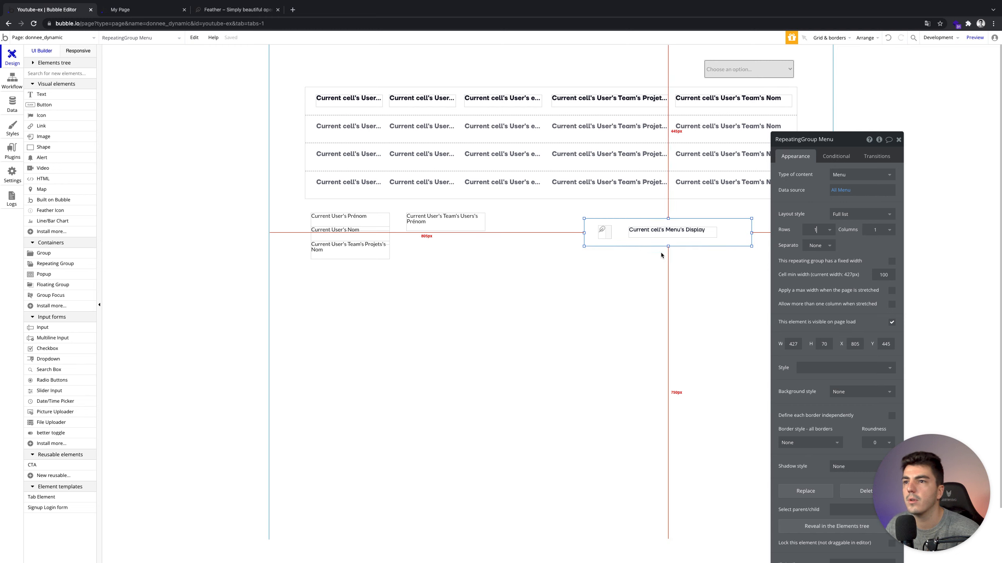
click(144, 10)
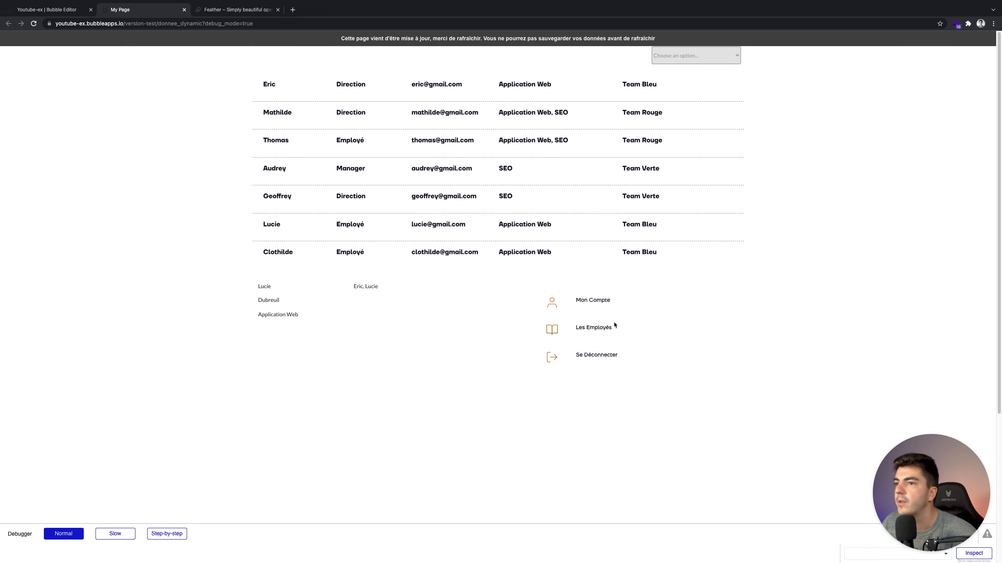
Test the Mon Compte, Les Employés and Se Déconnecter labels and icons, then return to the editor.
drag(577, 301, 607, 300)
drag(579, 328, 625, 331)
drag(577, 356, 626, 356)
click(642, 356)
click(554, 357)
click(555, 333)
click(555, 306)
click(551, 331)
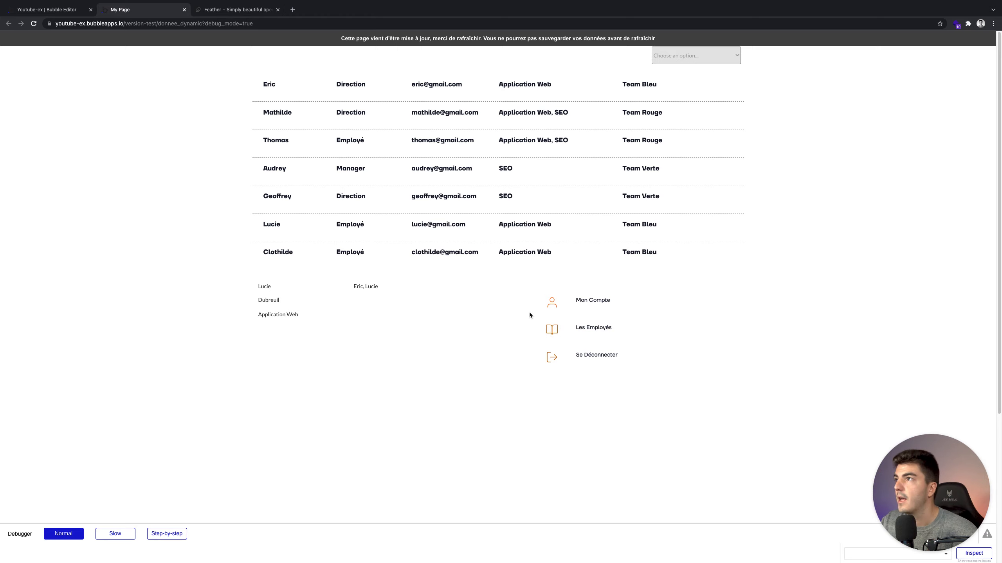
click(61, 11)
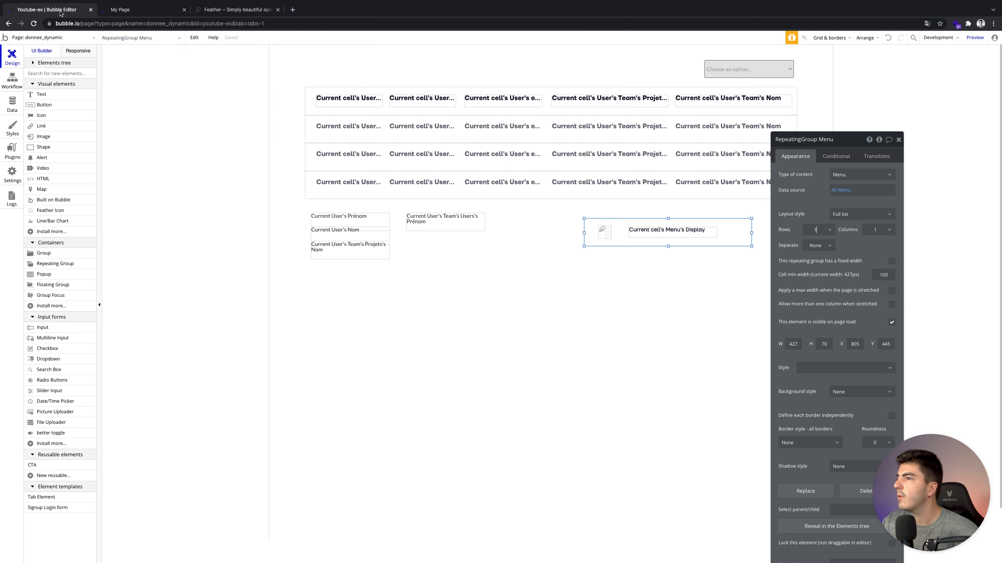
Close the repeating group's settings and open Data types showing the User type's fields.
click(899, 140)
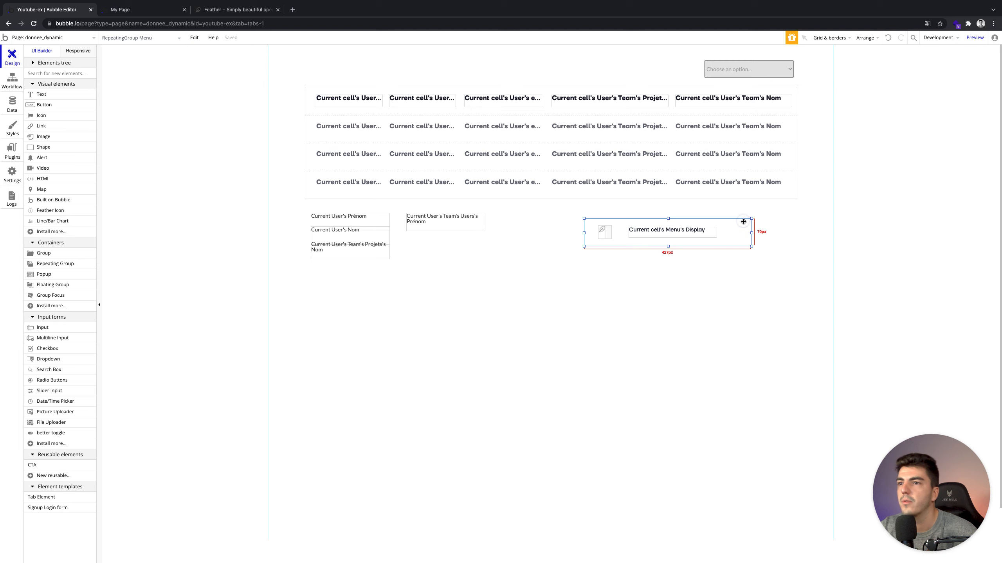
click(9, 112)
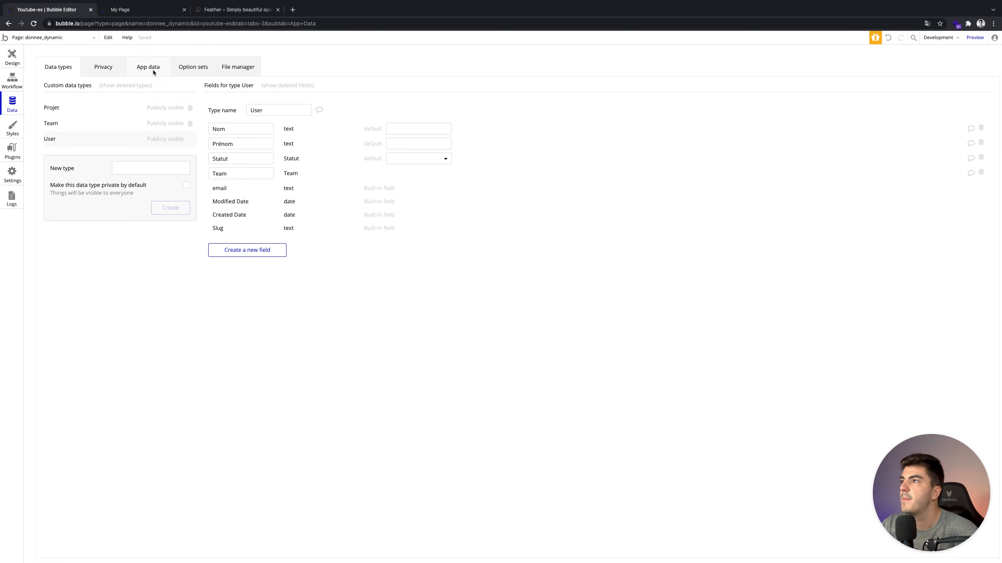
Browse App data, Data types and Option sets, then open the User type's Privacy rules.
click(153, 69)
click(79, 66)
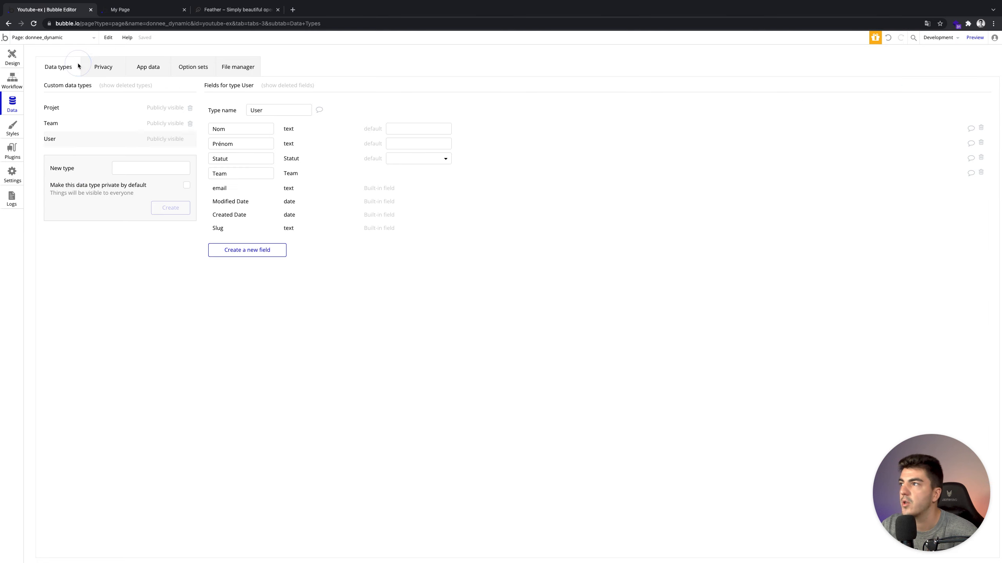
click(177, 72)
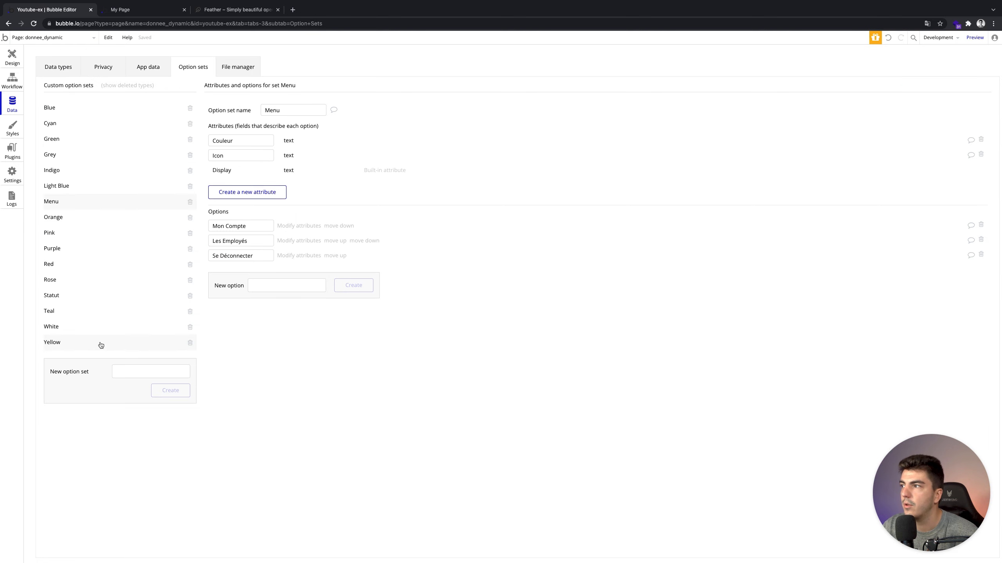
click(50, 74)
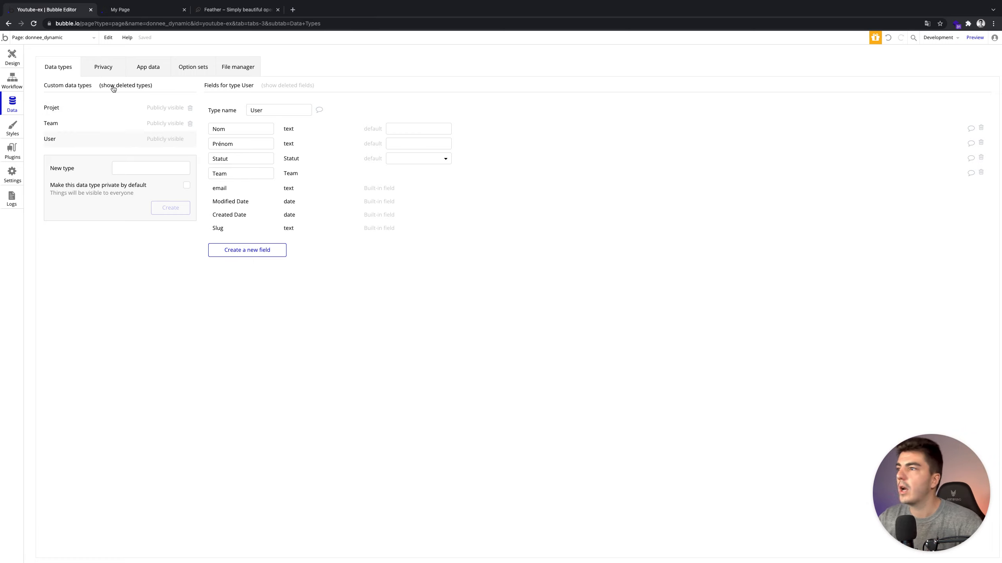
click(167, 73)
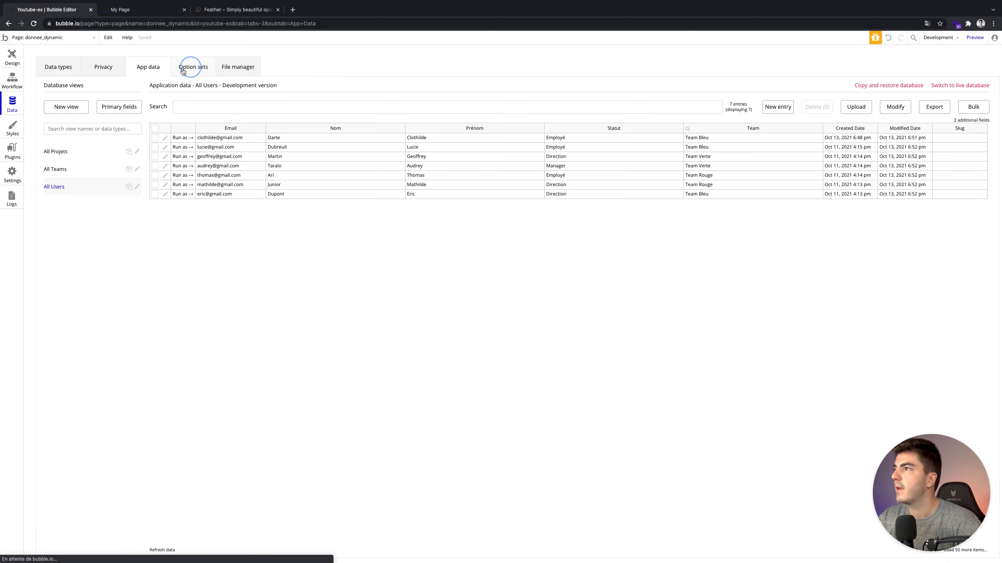
click(104, 73)
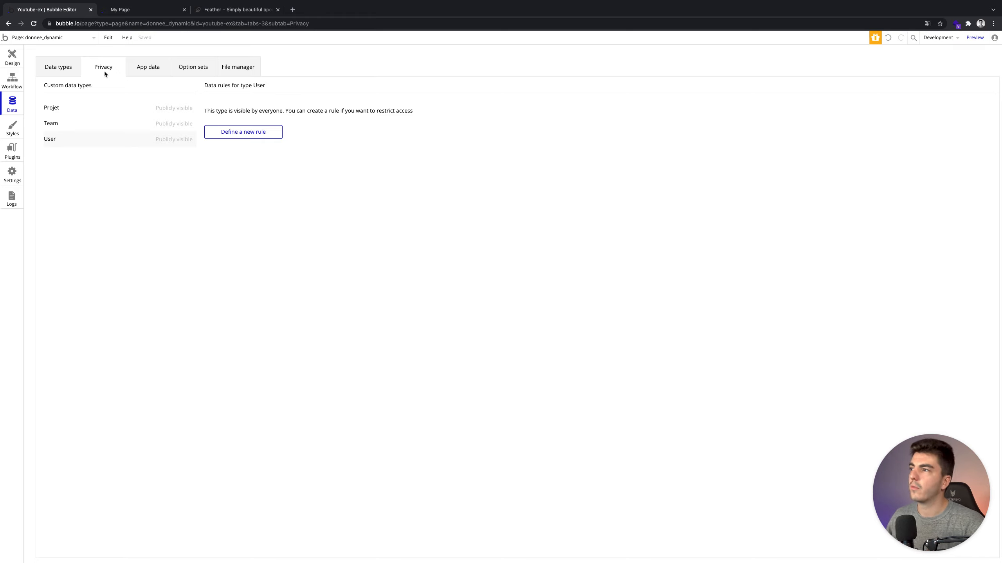
Check File manager, User fields and the users table, then show the Menu option set's Couleur and Icon attributes and three options.
click(103, 65)
click(237, 67)
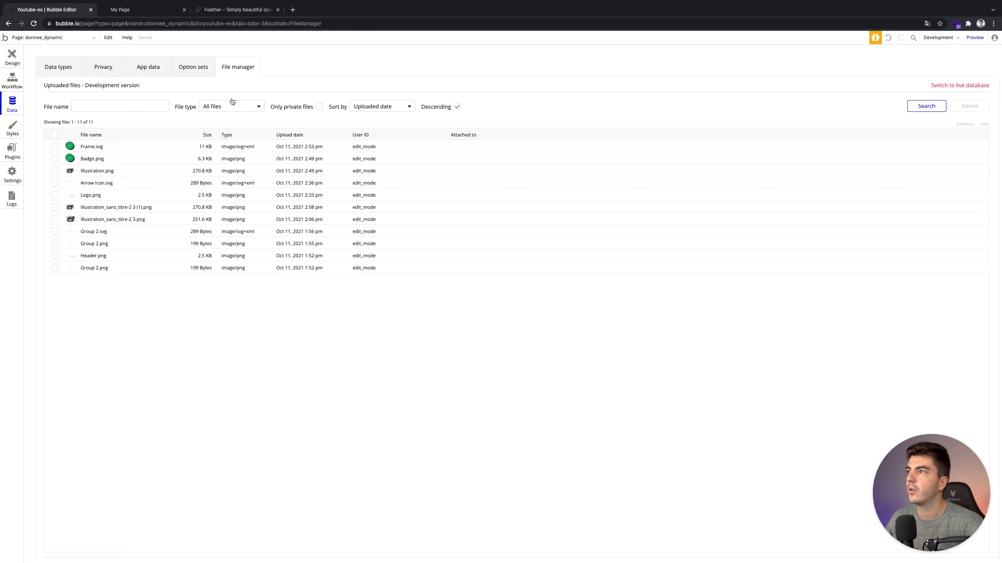
click(74, 67)
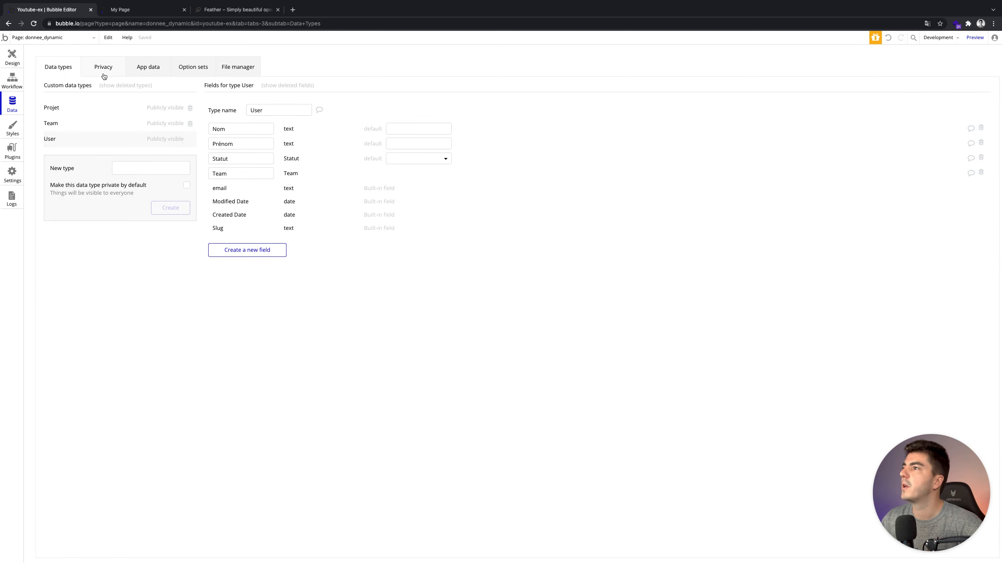
click(140, 73)
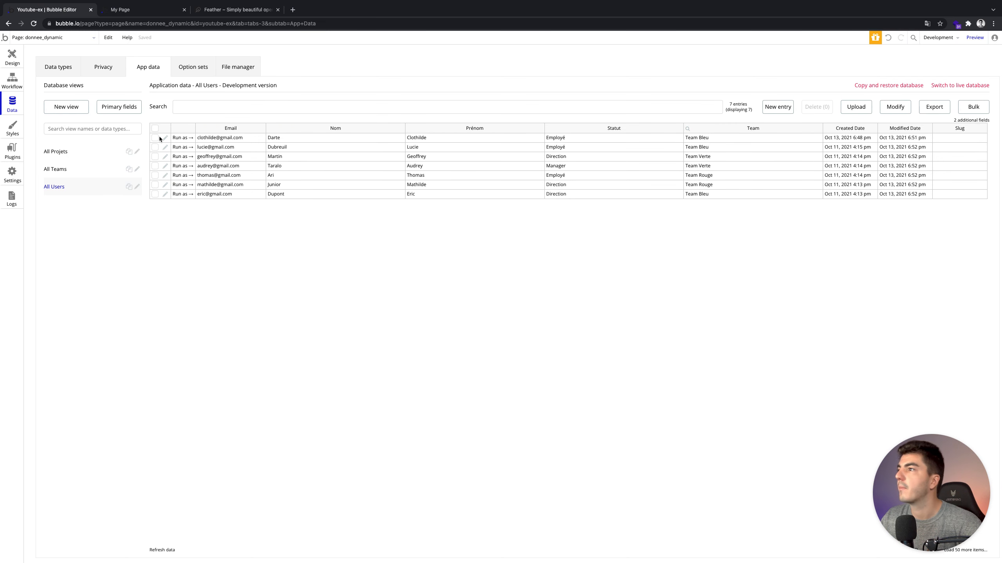
click(185, 69)
click(6, 51)
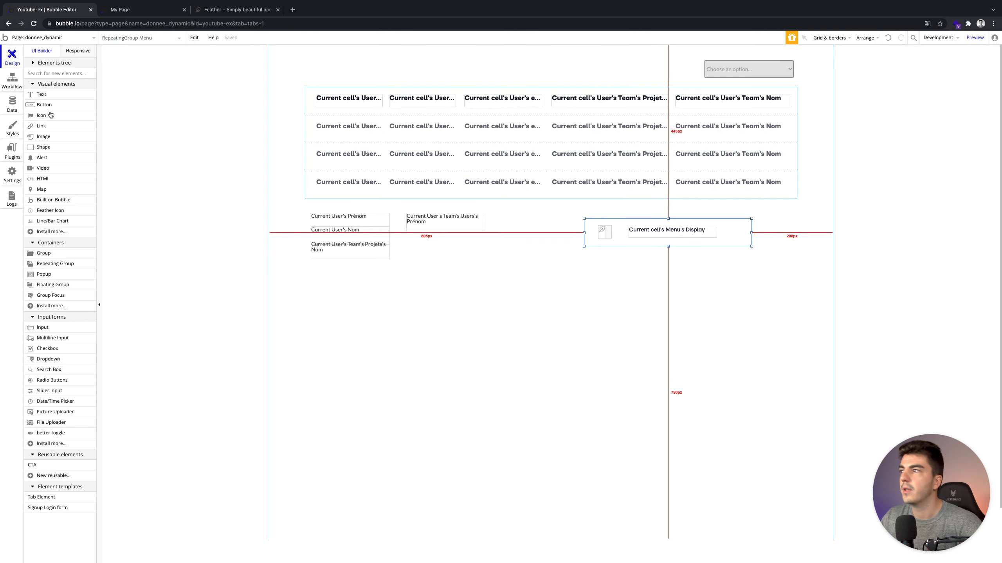
click(11, 103)
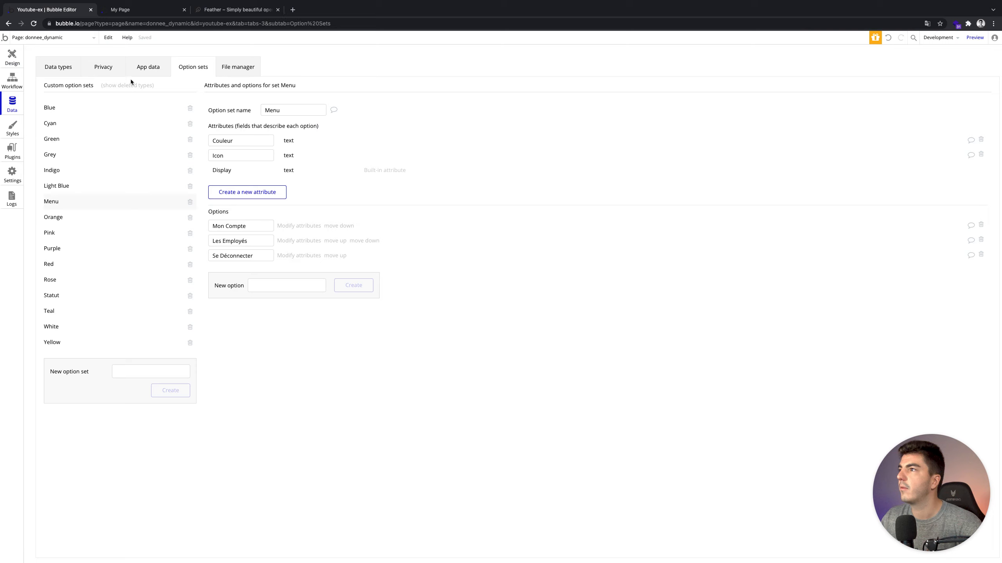